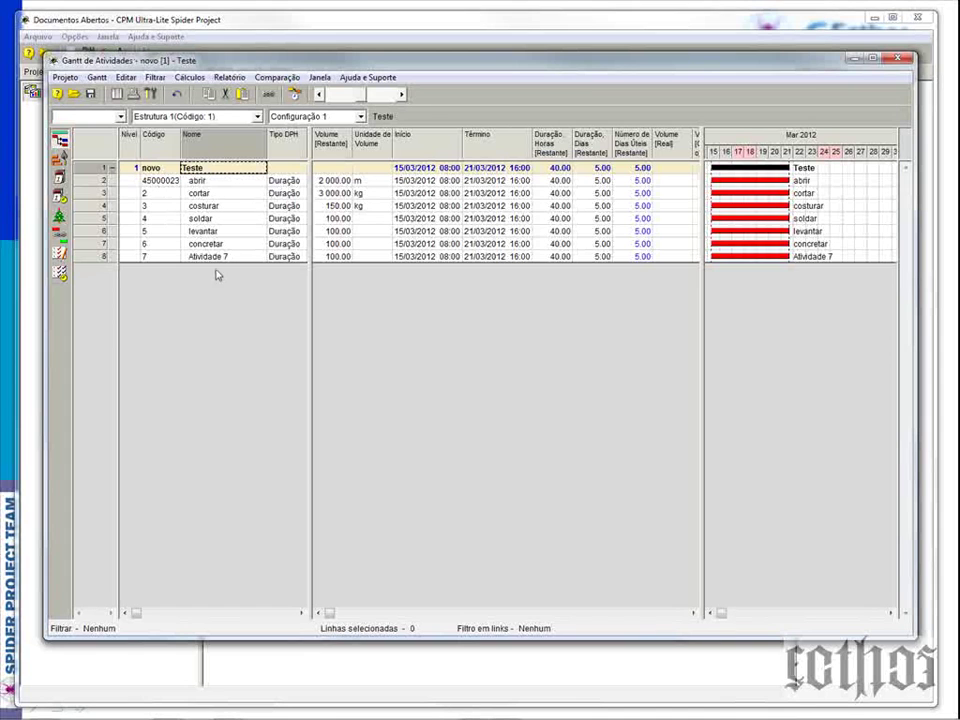
Rename the last activity, Atividade 7, as lixar
click(215, 257)
text(lixar)
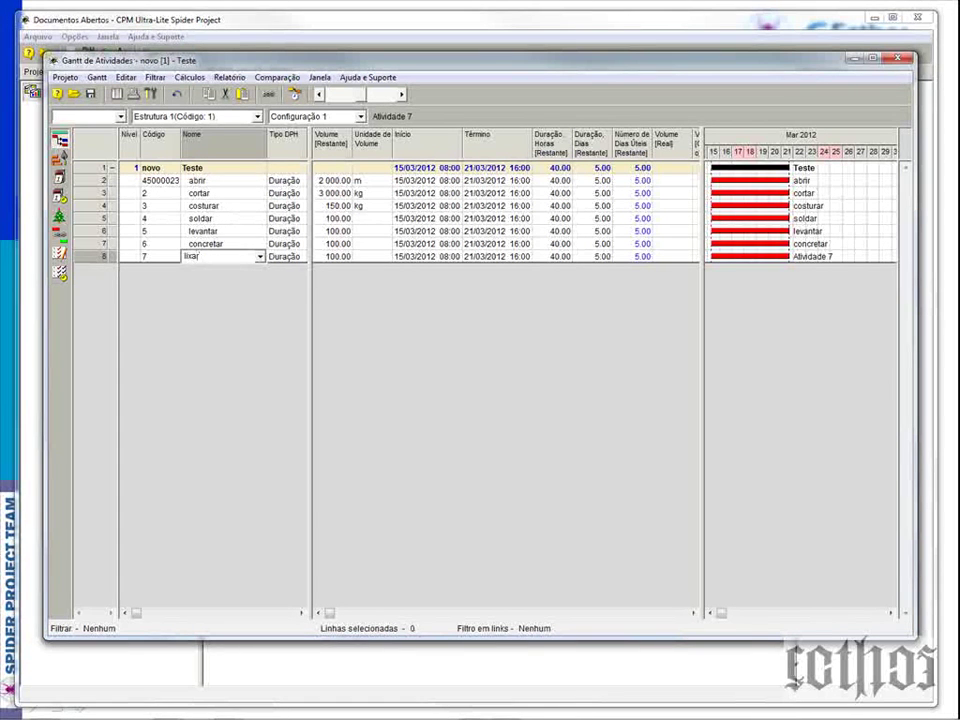
click(232, 231)
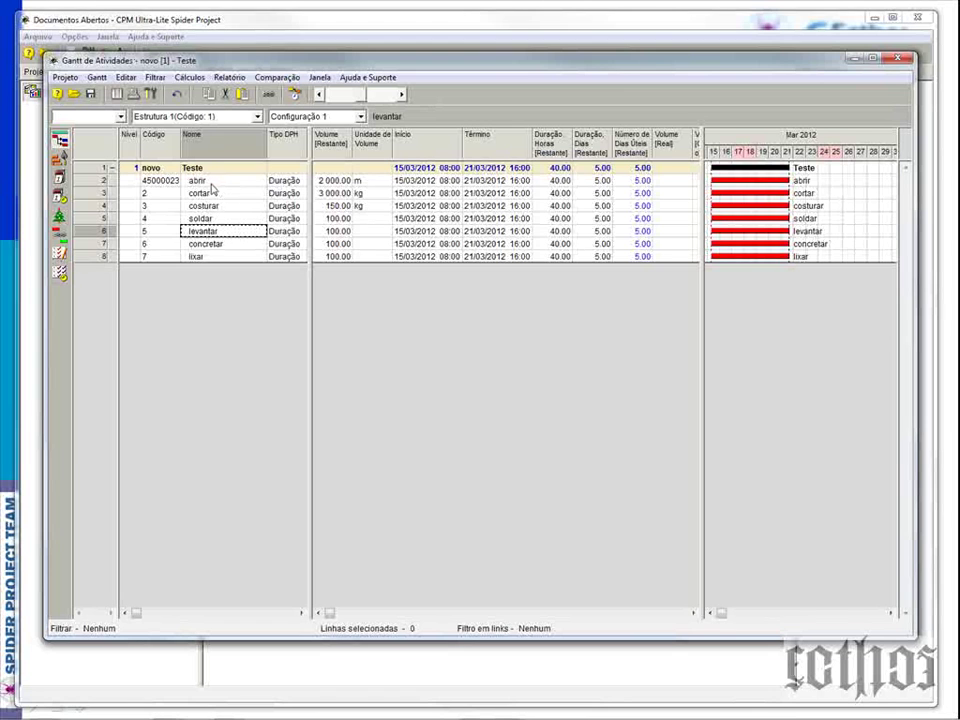
Open the properties of the abrir activity and review its links and initial data
right_click(100, 183)
click(104, 189)
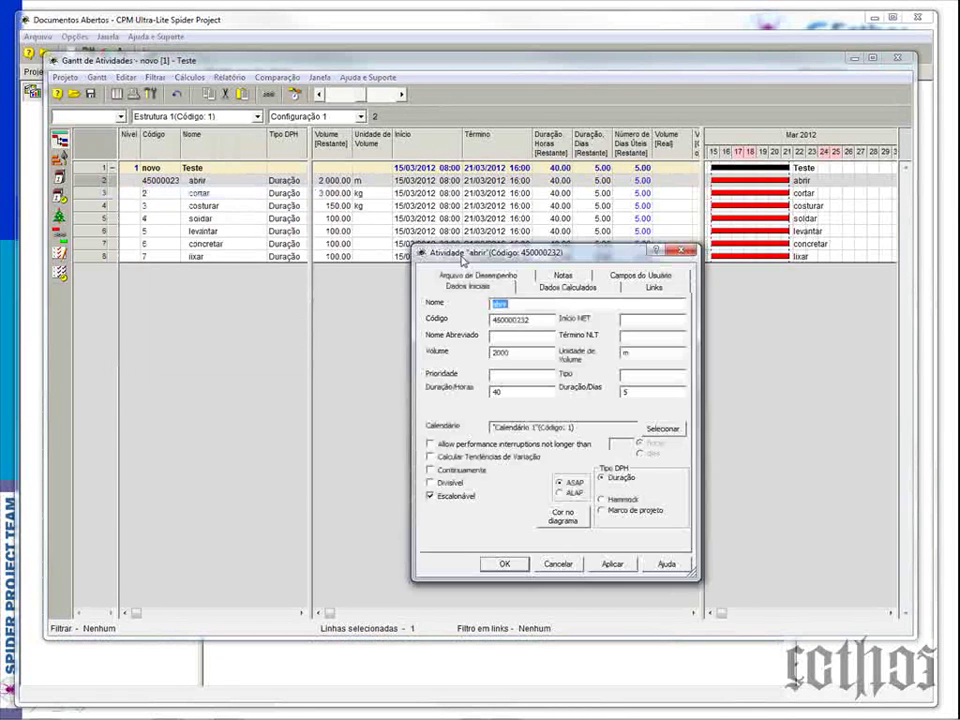
drag(451, 283, 451, 287)
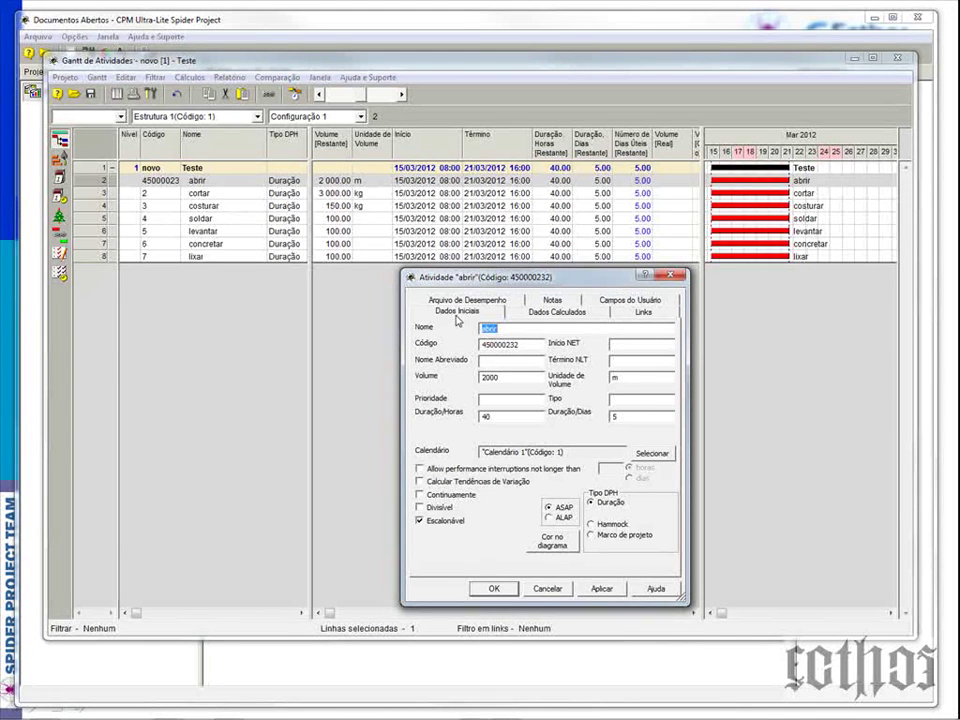
click(616, 317)
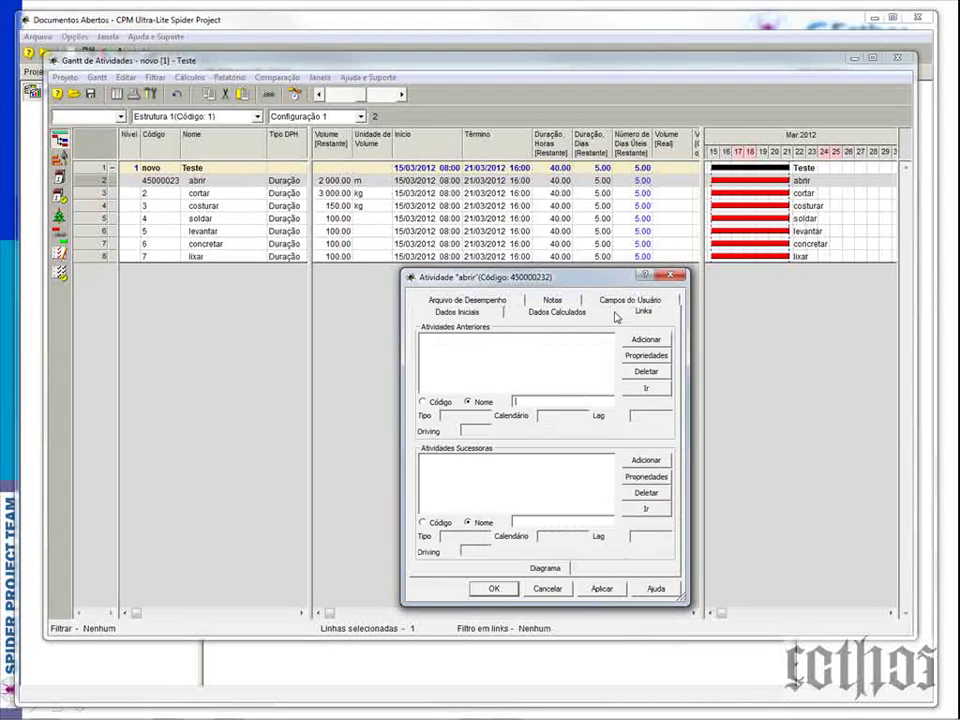
click(440, 313)
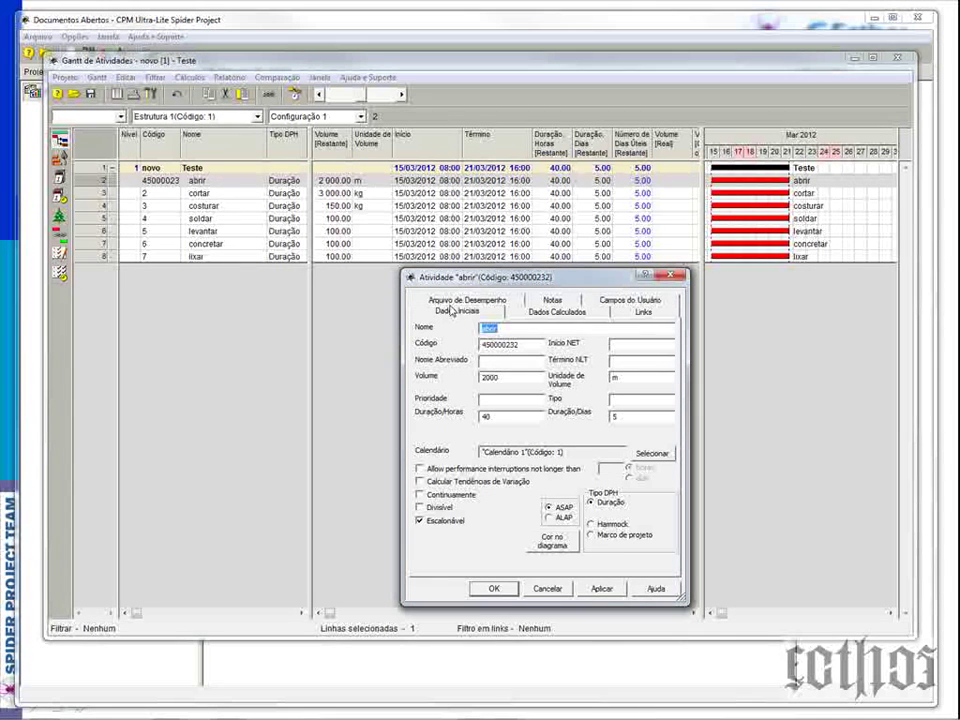
drag(490, 278, 527, 279)
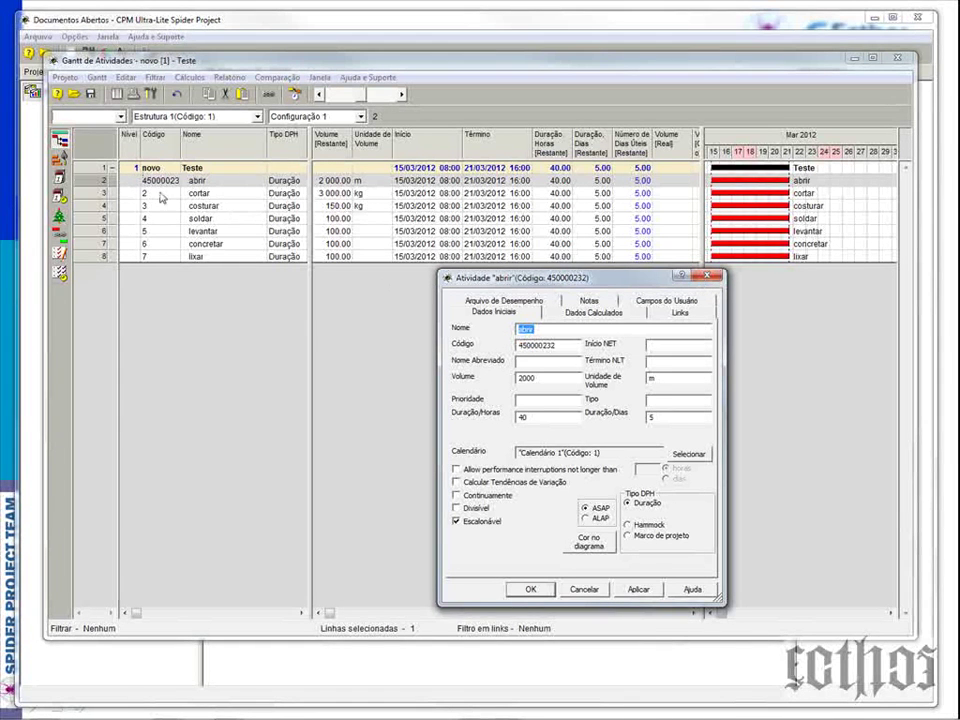
Widen the Código column and set the cortar activity's code to 450000556
drag(180, 143, 182, 143)
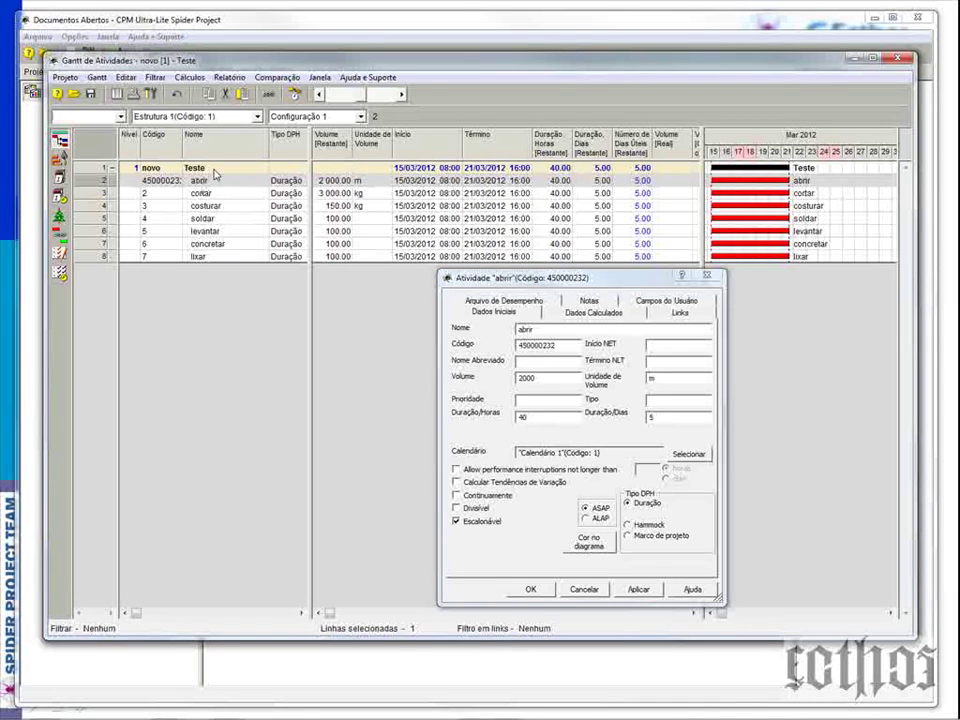
drag(182, 145, 198, 148)
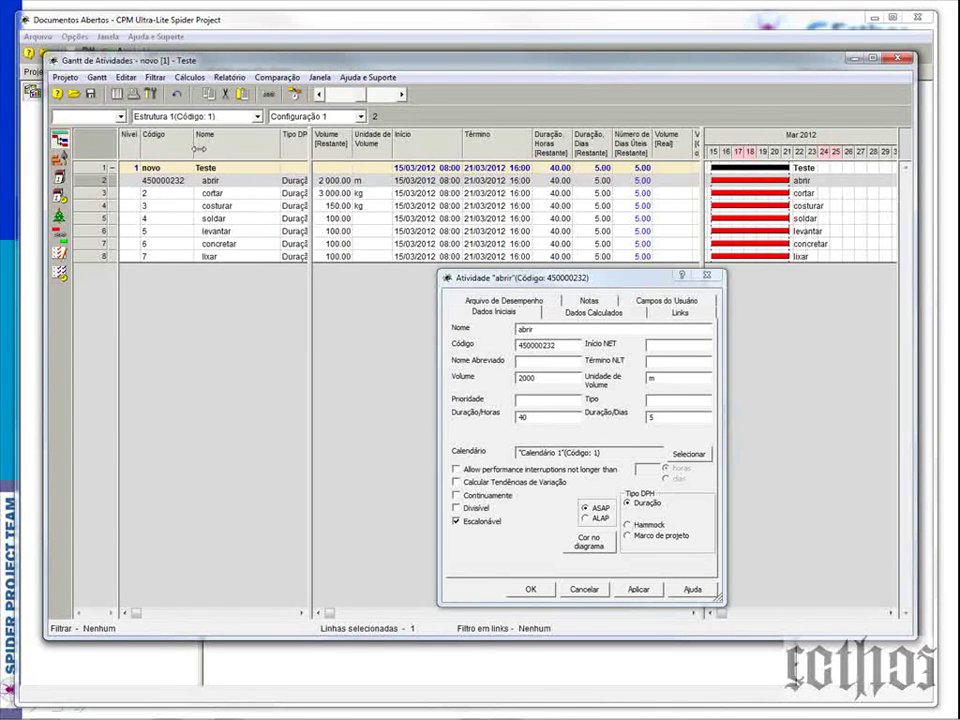
click(172, 185)
key(Down)
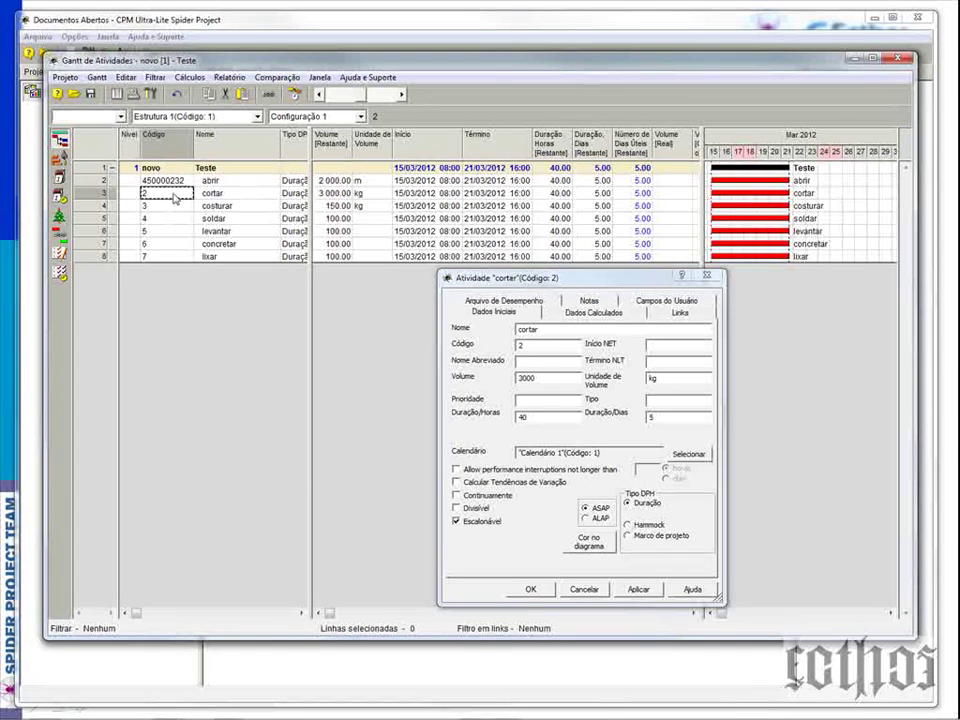
text(45000)
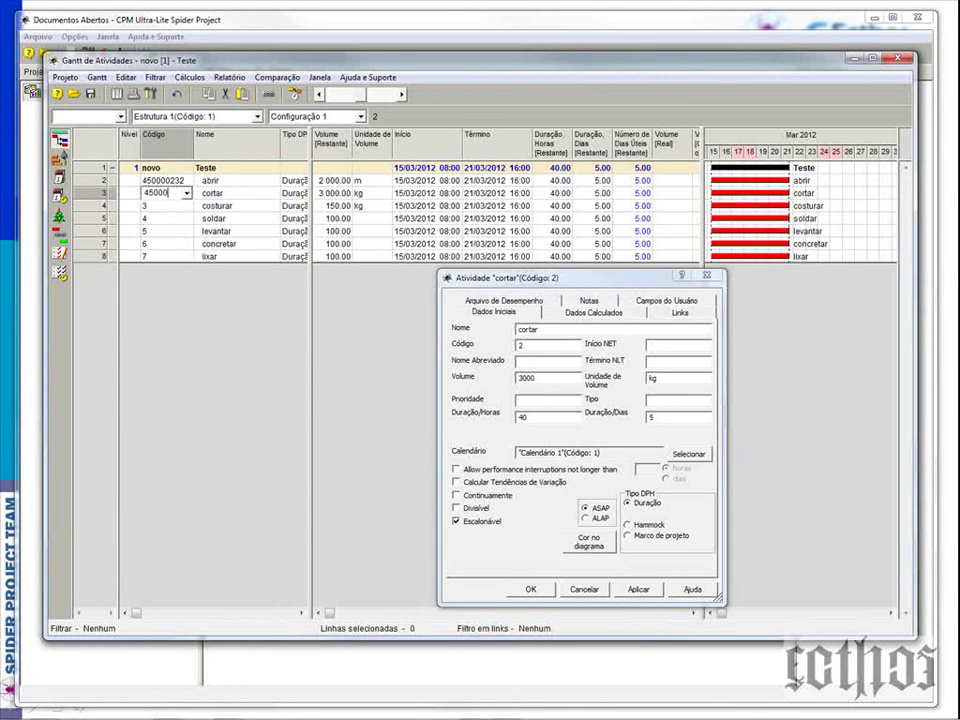
text(556)
key(Return)
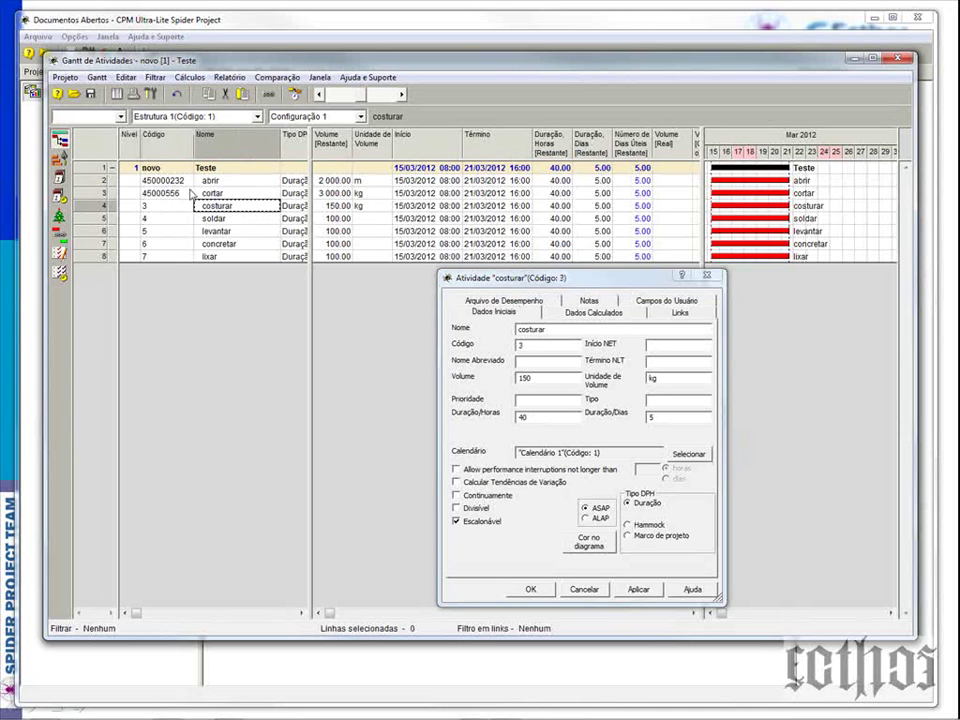
click(182, 196)
click(181, 196)
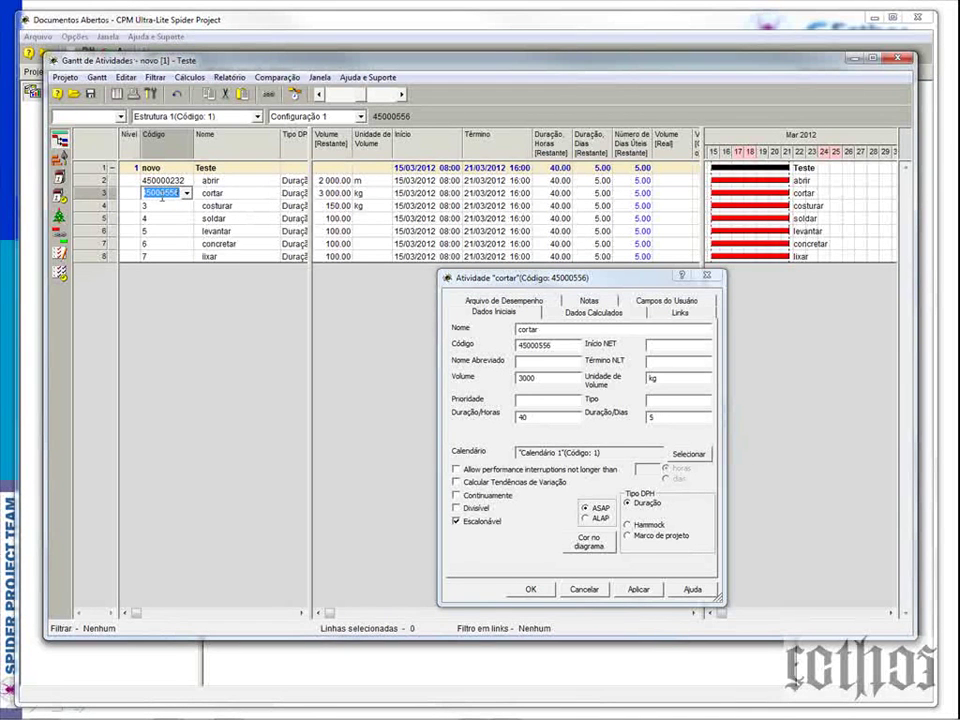
click(164, 222)
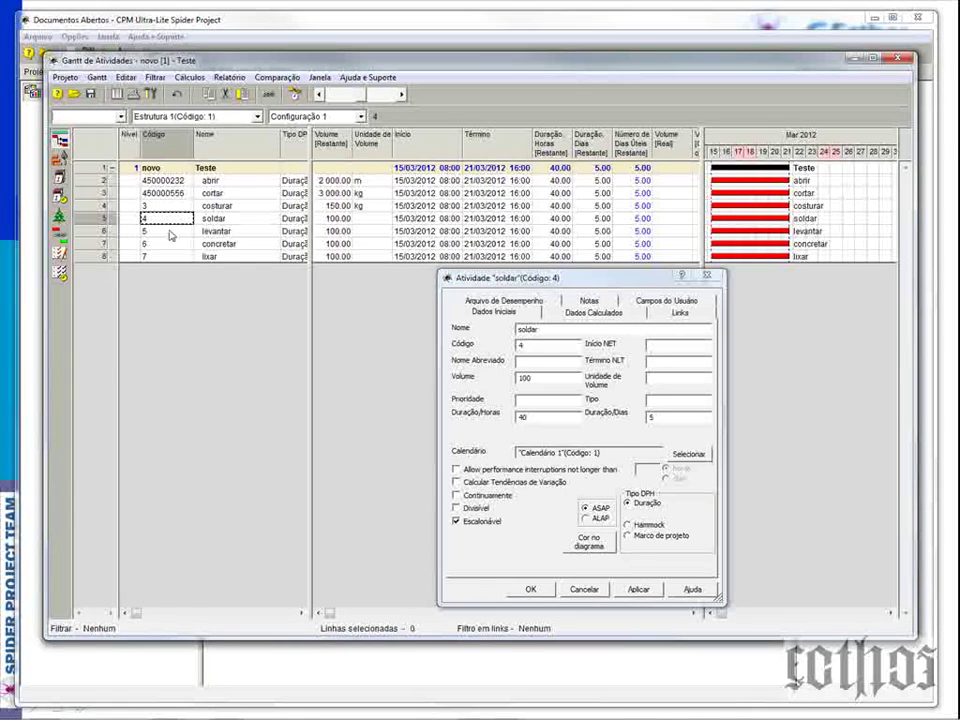
Review the DPH type and ASAP/ALAP options in the abrir activity's properties, closing them without saving
click(222, 184)
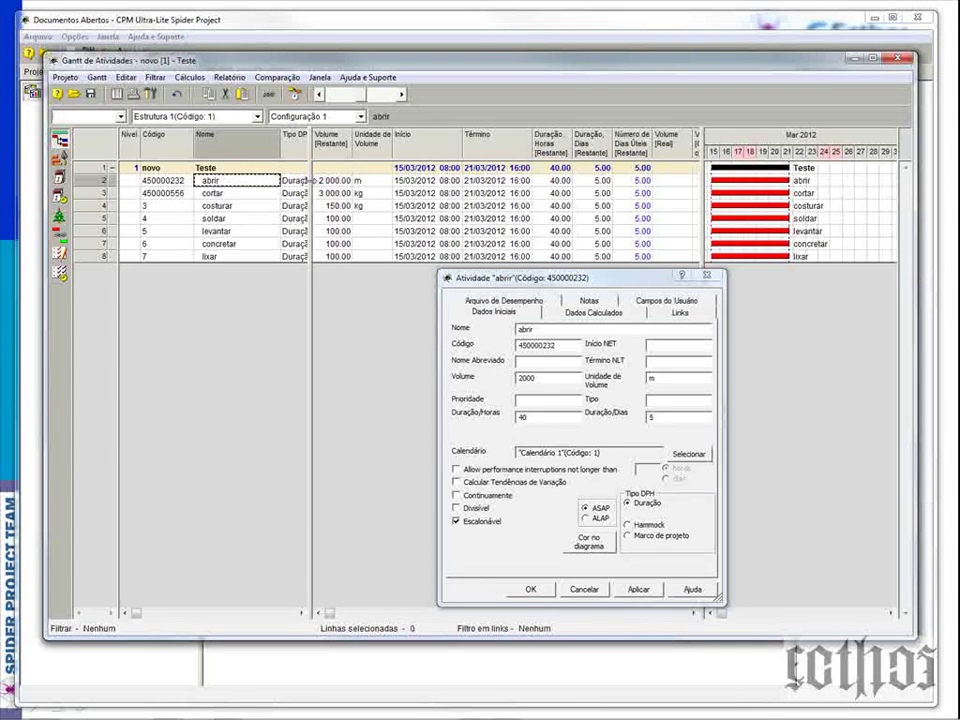
drag(311, 181, 333, 181)
click(297, 182)
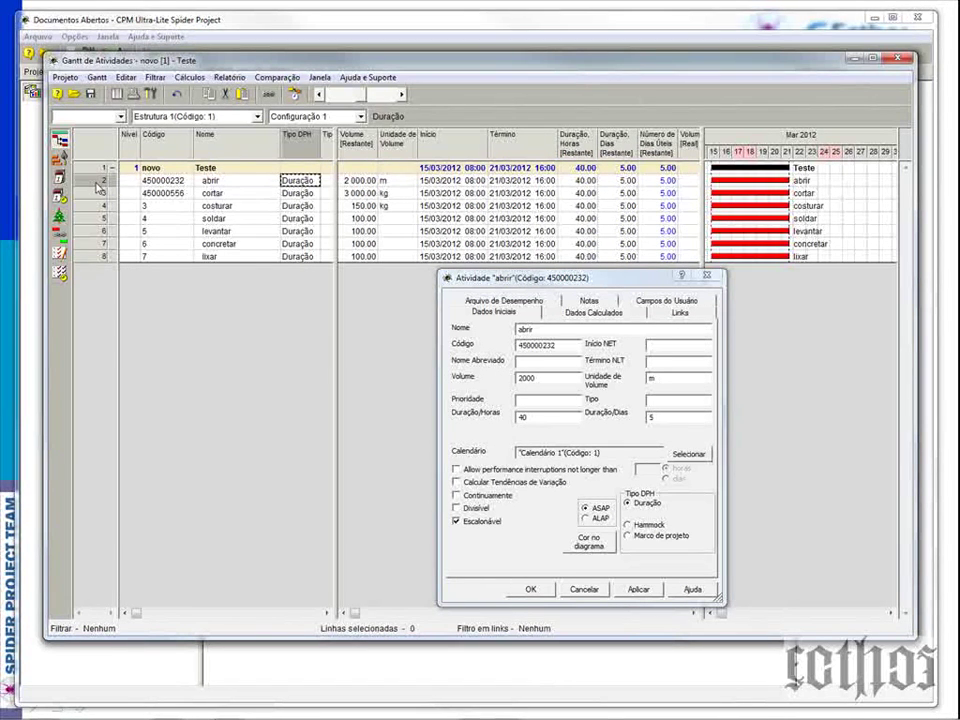
drag(492, 278, 418, 167)
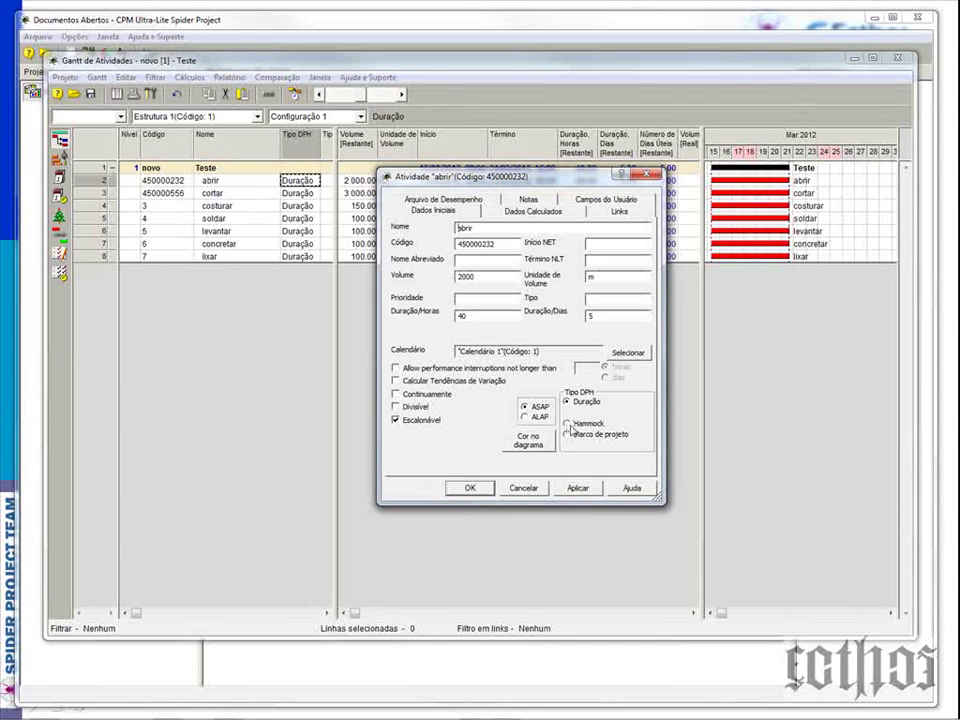
click(568, 424)
click(572, 436)
click(533, 416)
click(523, 487)
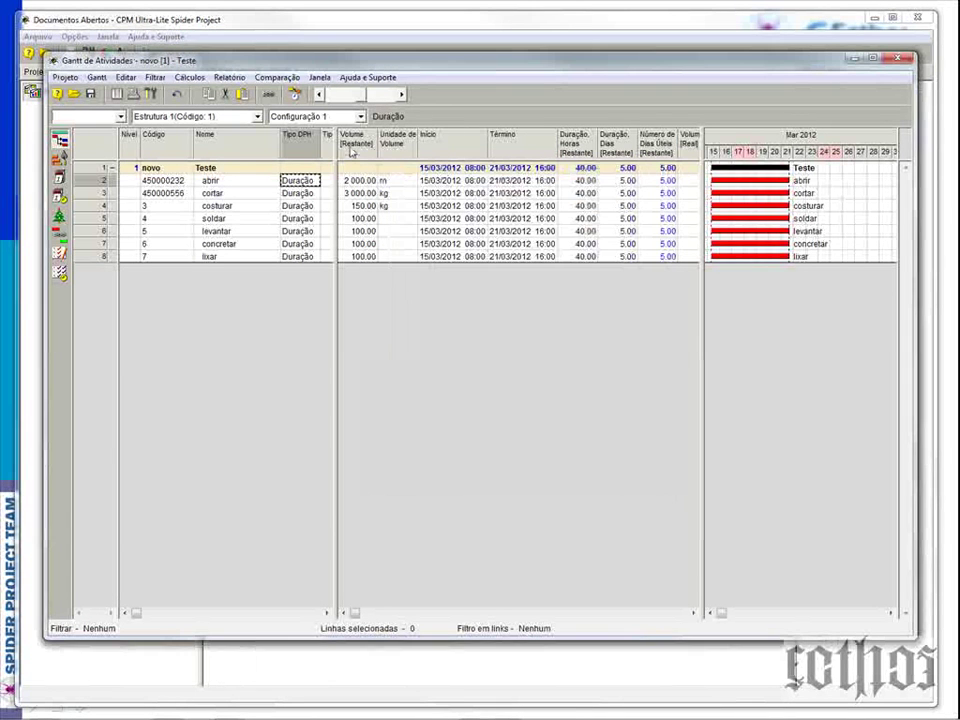
Widen the Divisível and ASAP / ALAP columns and extend the main table pane as far as the Nome Abreviado column
drag(337, 165, 606, 165)
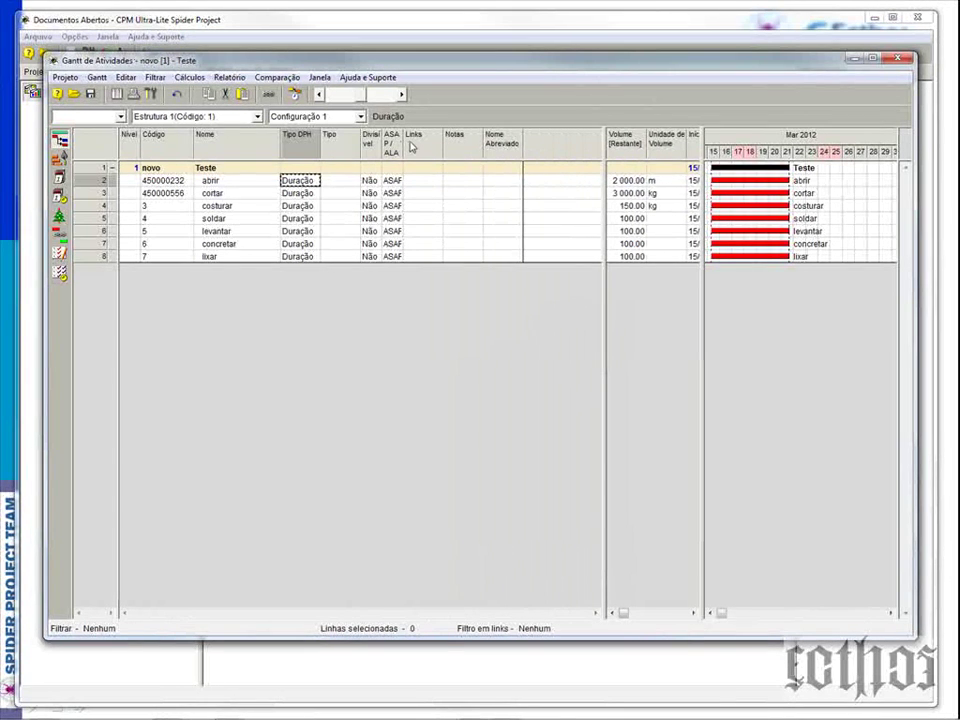
mouse_move(403, 147)
mouse_down()
mouse_move(430, 147)
mouse_move(390, 149)
mouse_move(418, 149)
mouse_up()
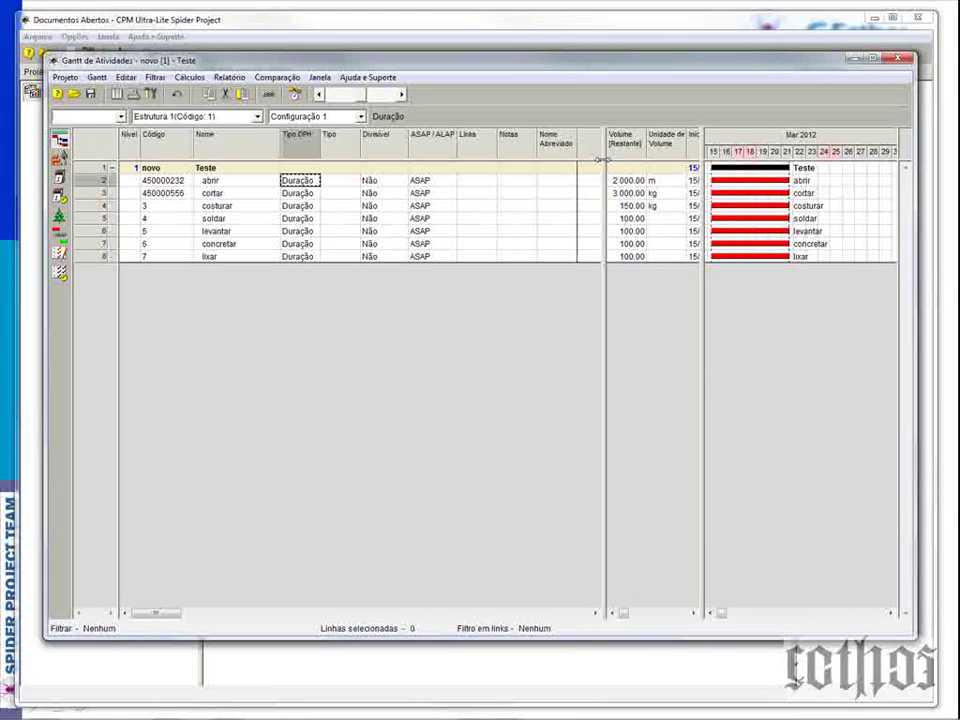
drag(600, 158, 412, 181)
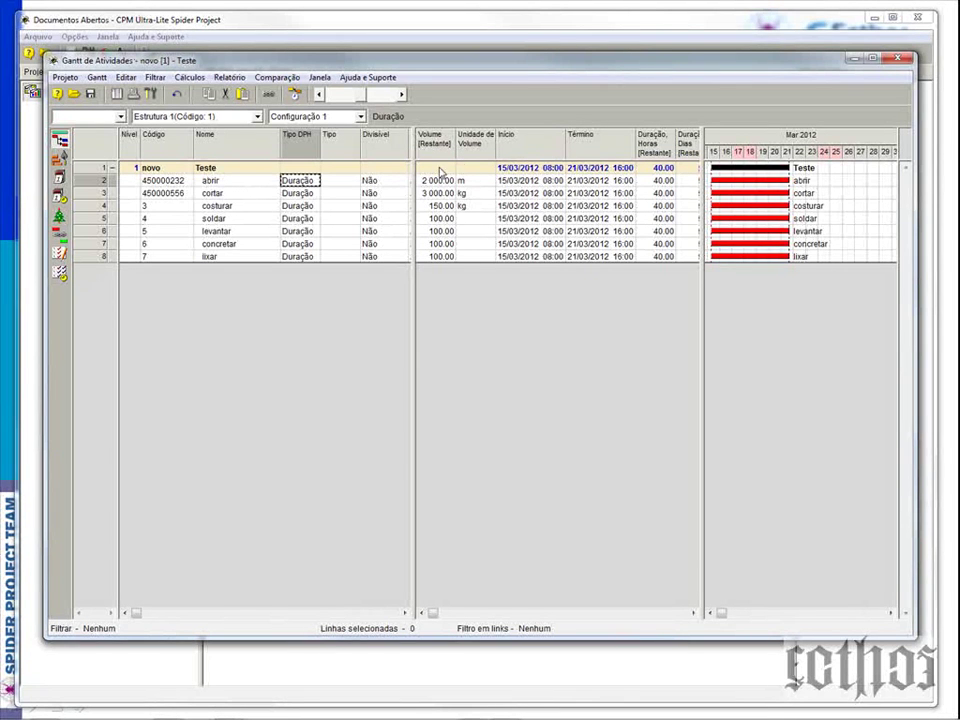
drag(414, 168, 409, 170)
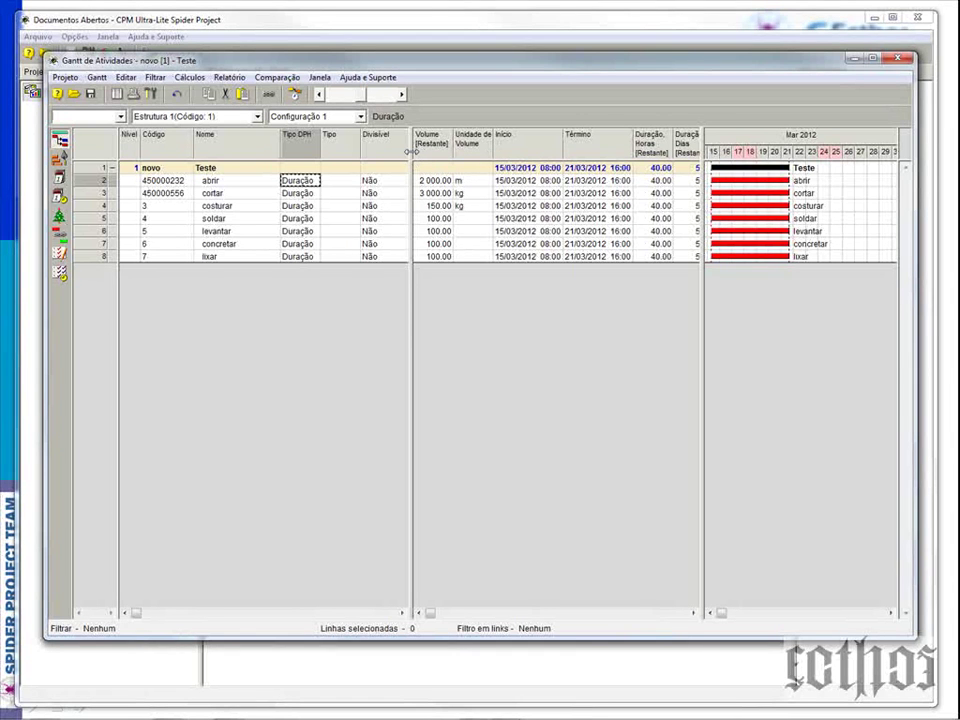
drag(411, 152, 561, 163)
Add the Atividades Predecessoras column before Tipo DPH and widen it so its heading fits
right_click(309, 146)
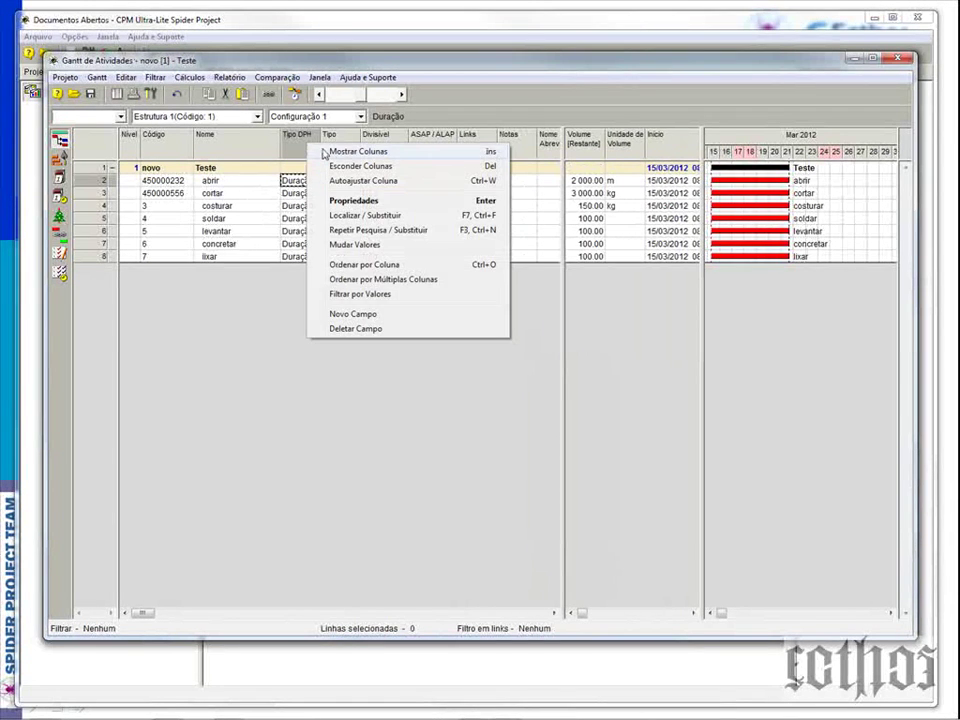
click(331, 151)
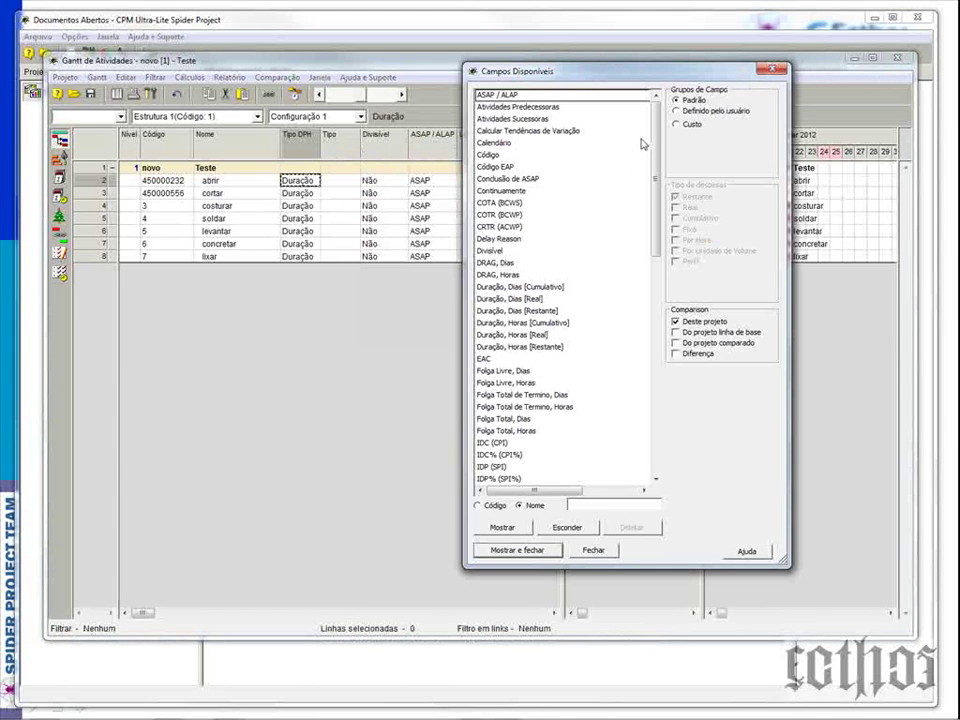
click(555, 106)
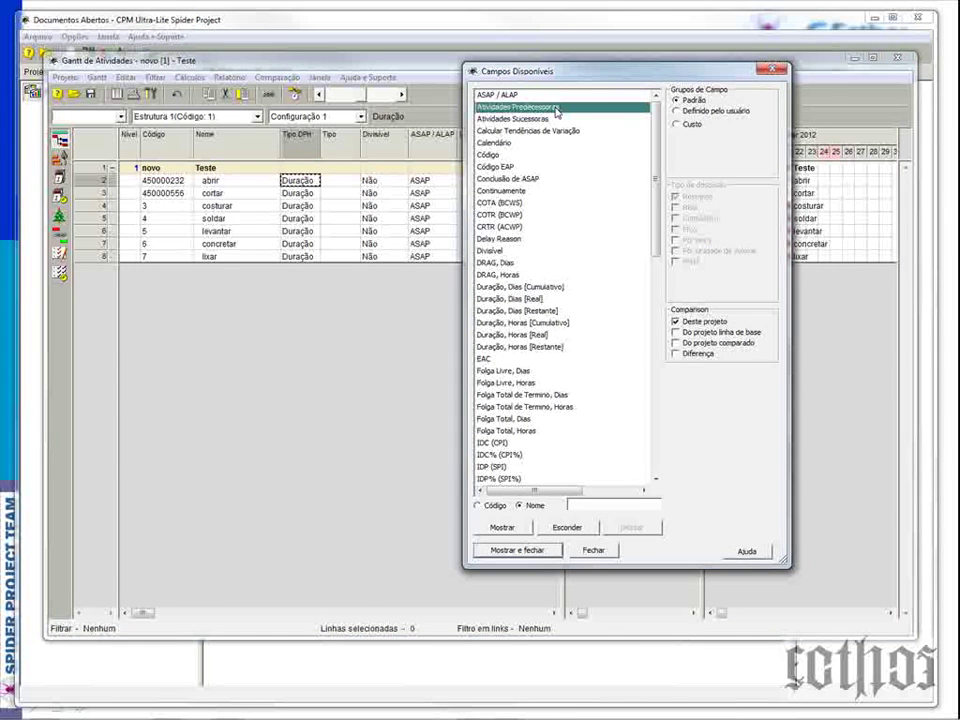
click(530, 551)
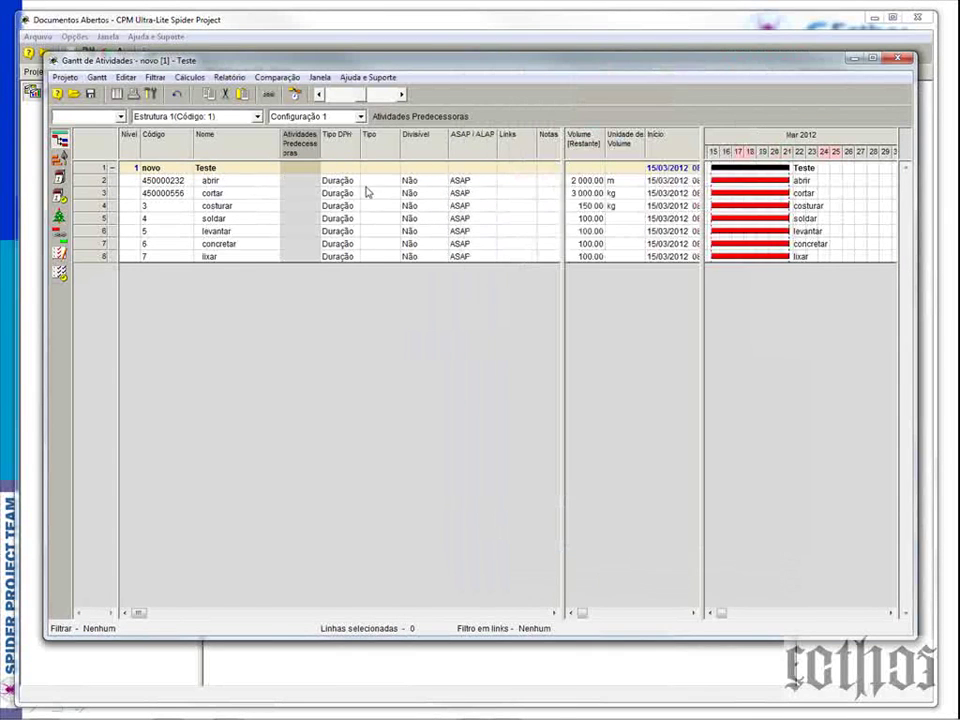
drag(317, 139, 350, 139)
Add the Atividades Sucessoras column before Tipo DPH and widen it so its heading fits
right_click(373, 141)
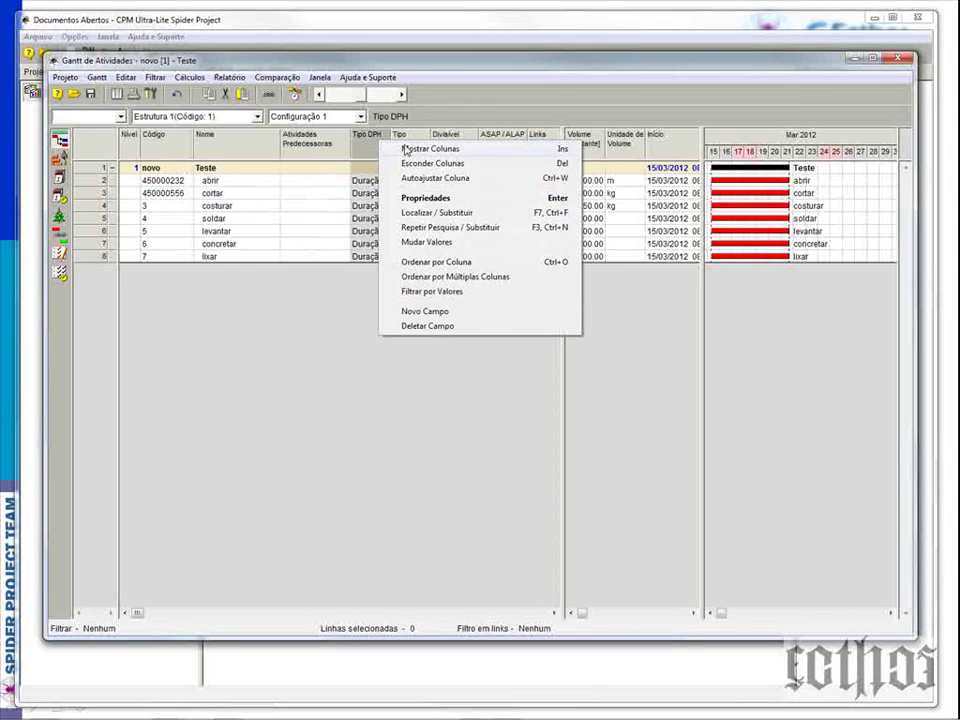
click(405, 150)
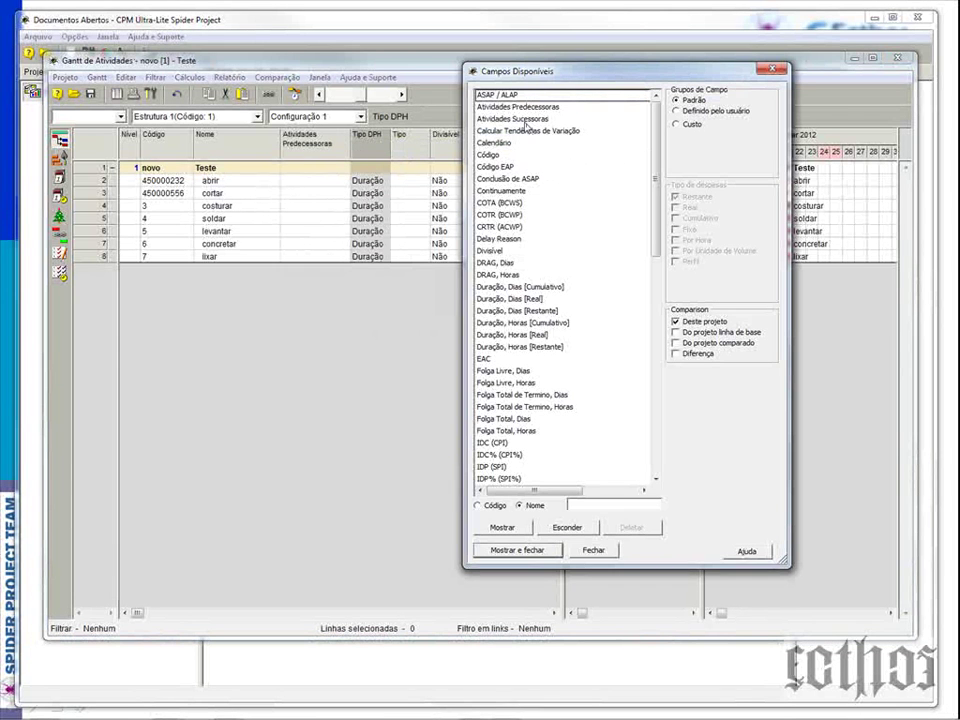
click(505, 551)
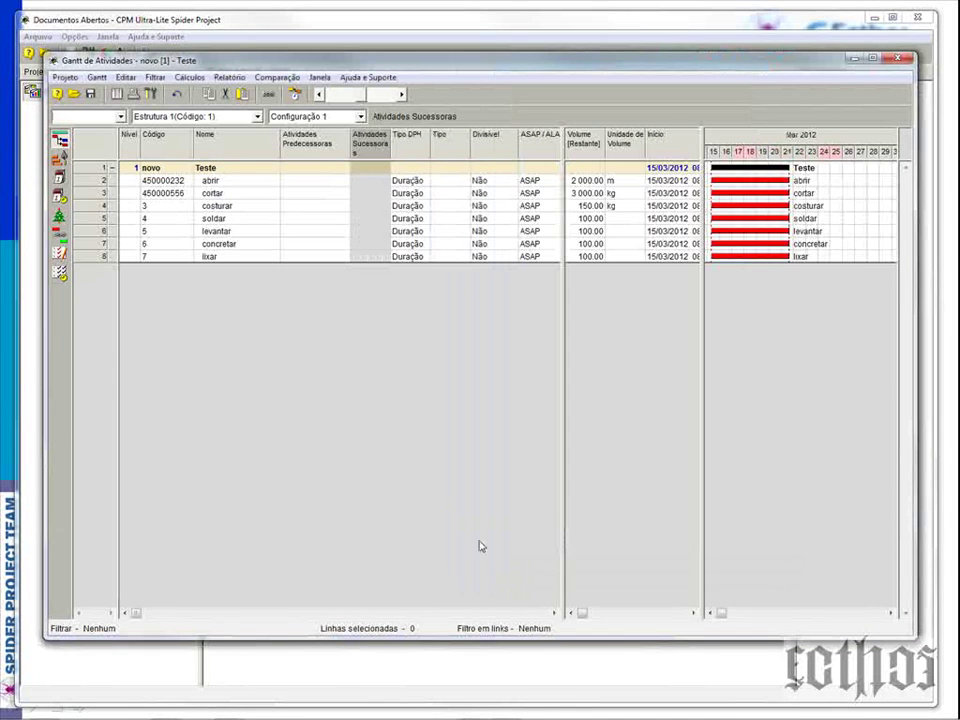
drag(391, 140, 410, 140)
Add the Código EAP column between Atividades Sucessoras and Tipo DPH
right_click(432, 141)
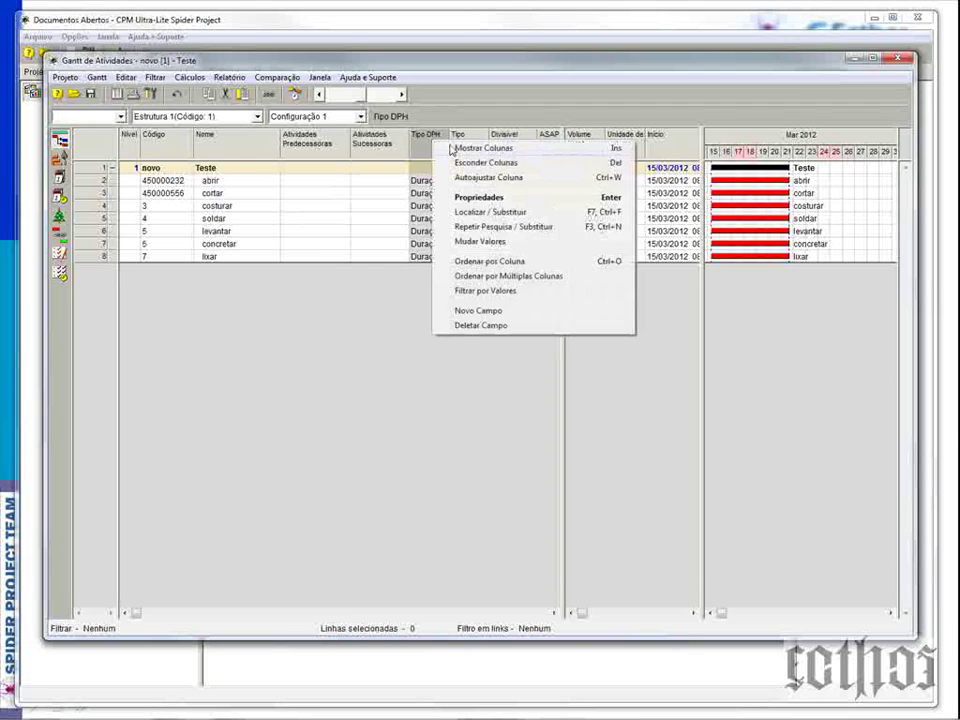
click(472, 149)
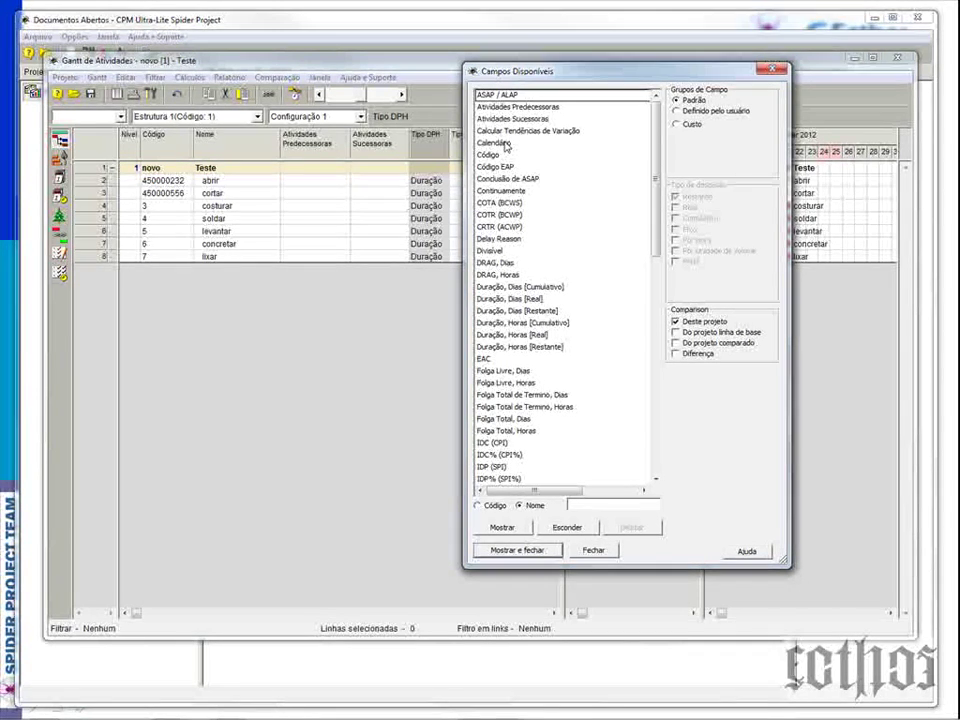
double_click(508, 167)
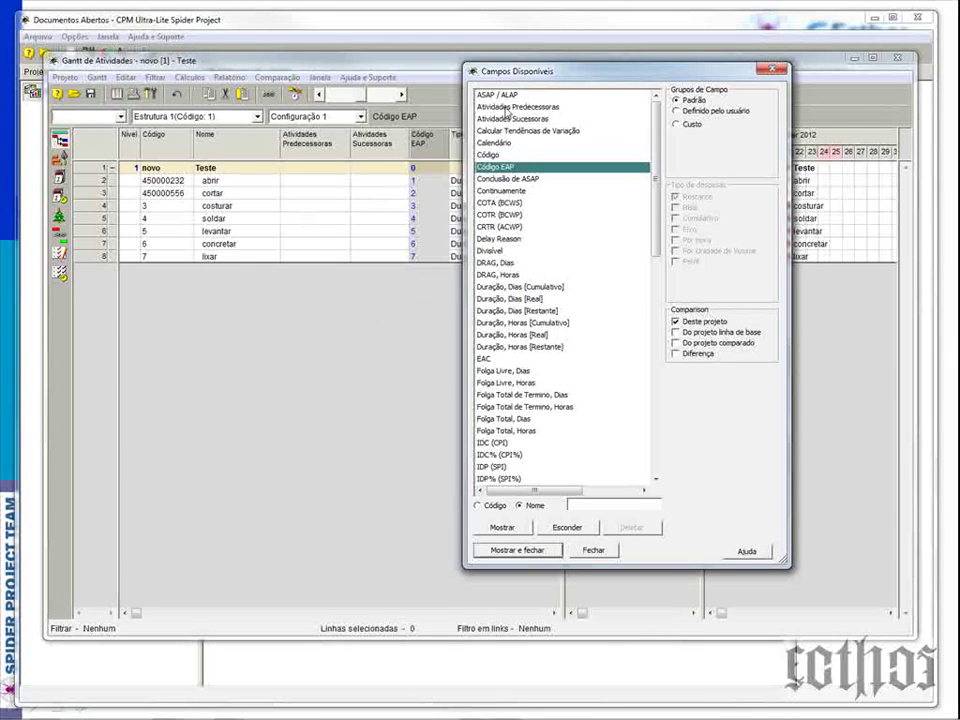
drag(513, 72, 568, 79)
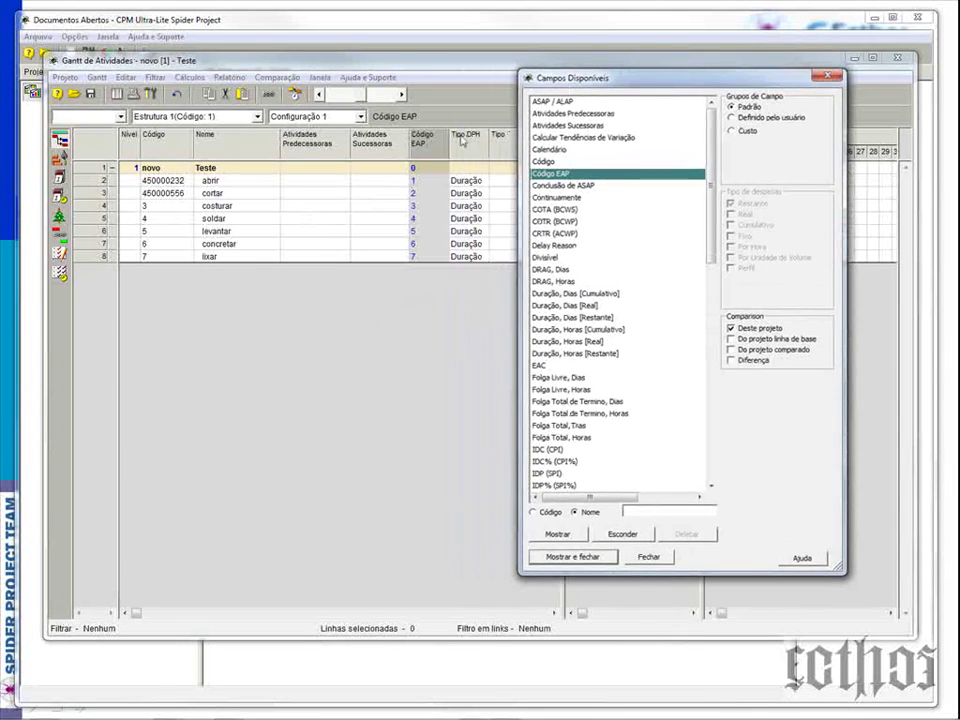
click(561, 557)
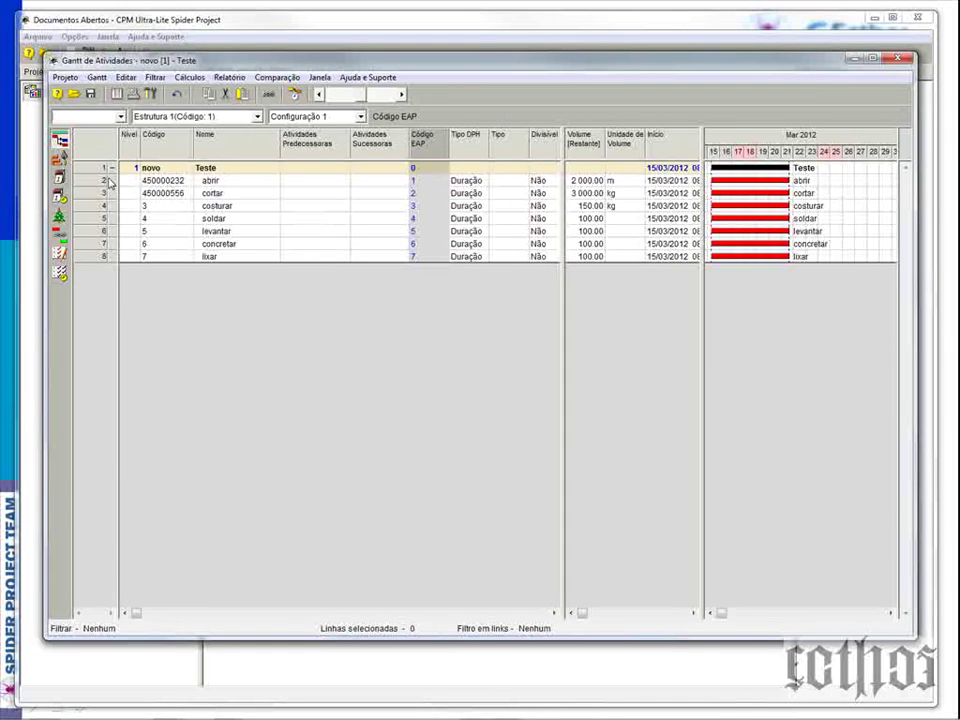
Add two new phases to the Teste project through its phase properties
double_click(74, 133)
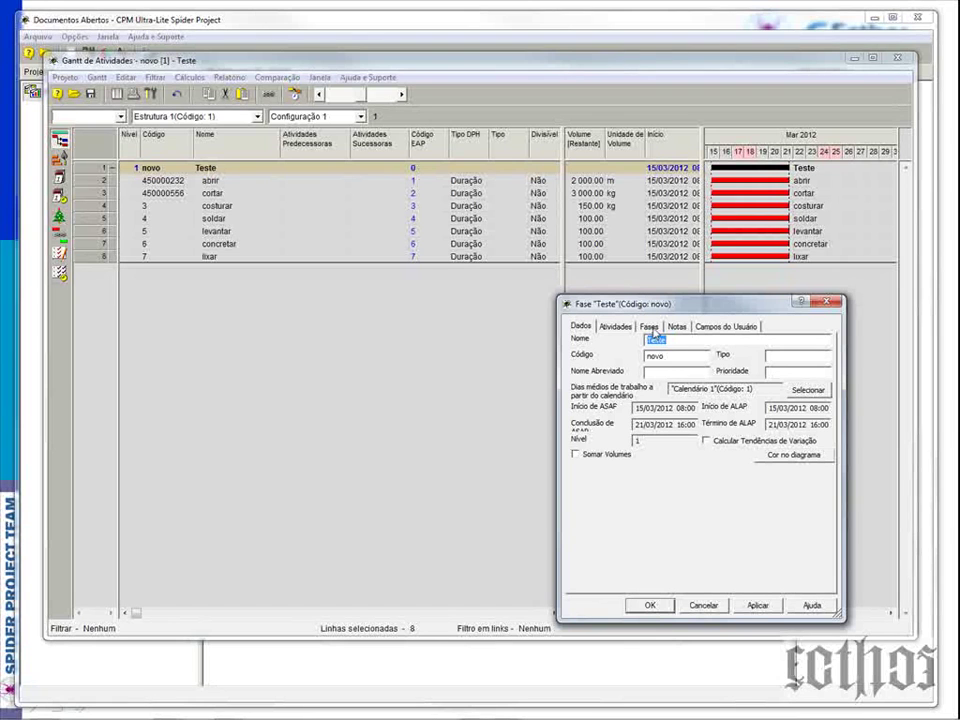
click(650, 327)
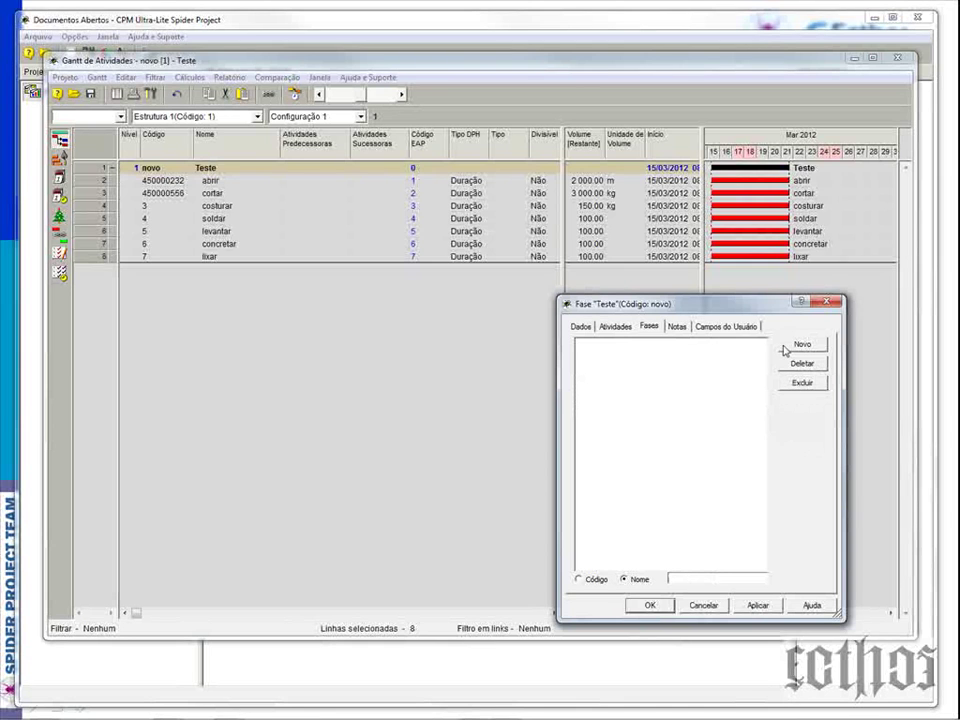
click(802, 343)
click(802, 343)
click(643, 605)
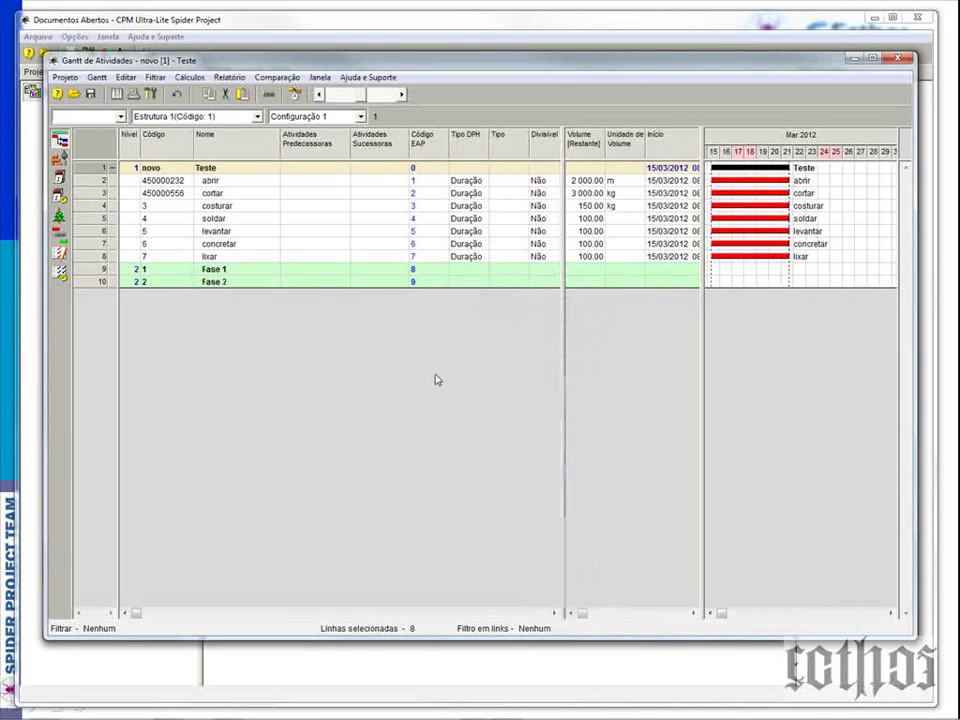
Move the activities abrir, cortar, costurar and soldar into Fase 1
drag(101, 181, 103, 222)
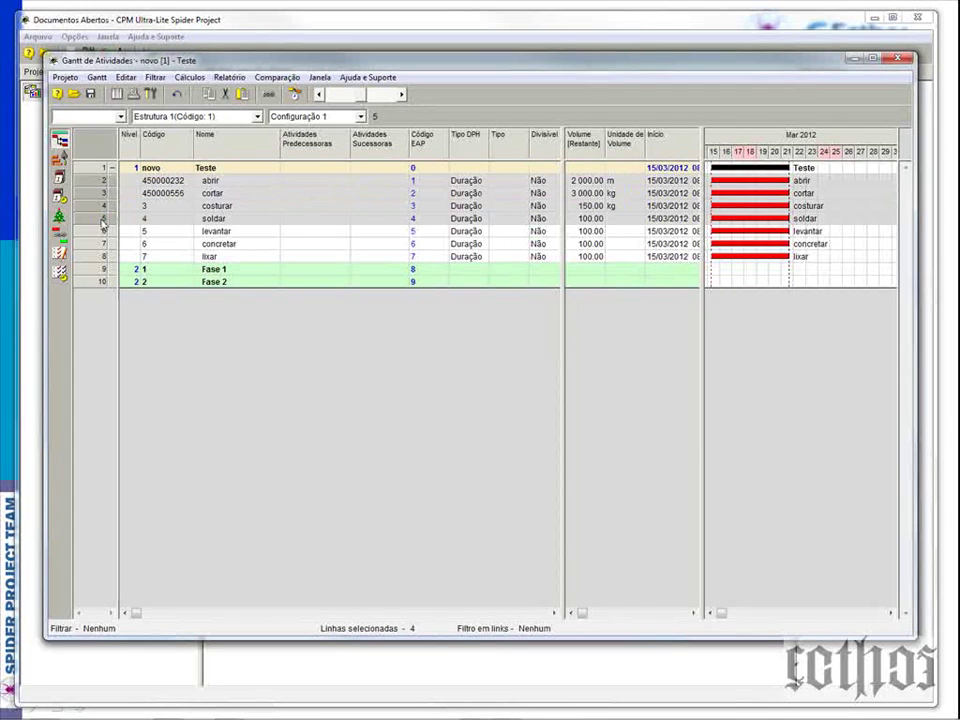
click(90, 271)
key(ctrl+v)
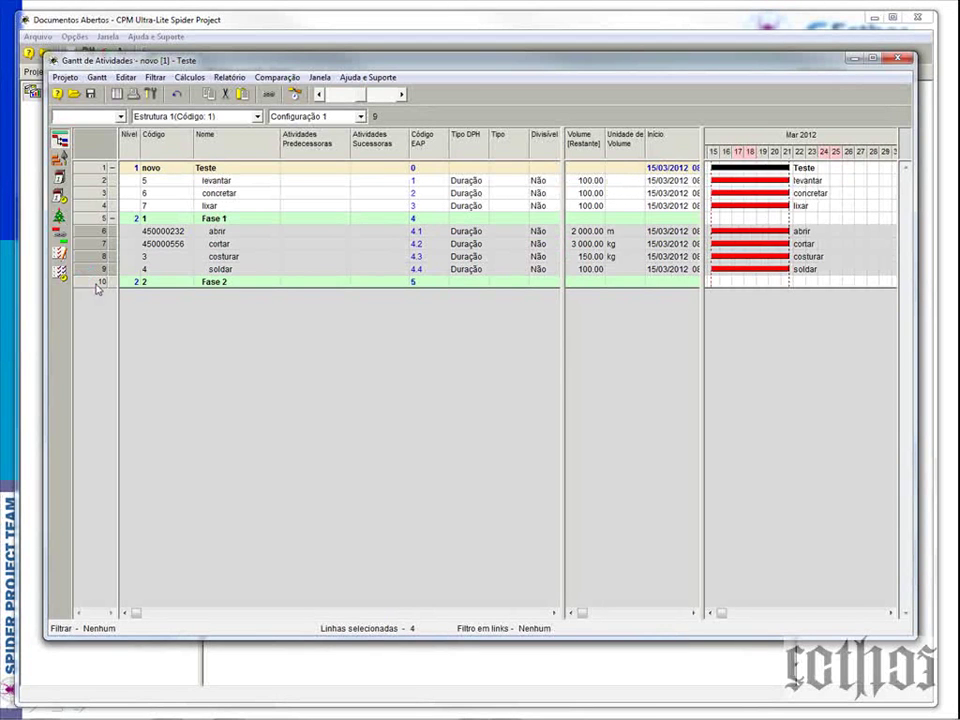
Move the activities levantar, concretar and lixar into Fase 2
drag(103, 181, 103, 205)
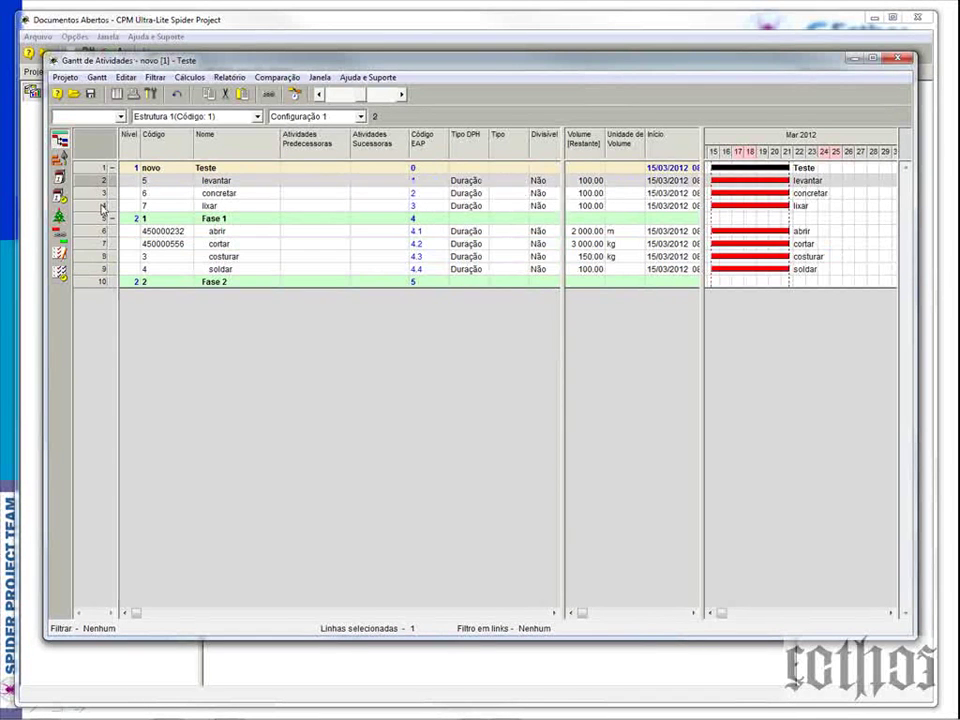
click(96, 284)
key(ctrl+v)
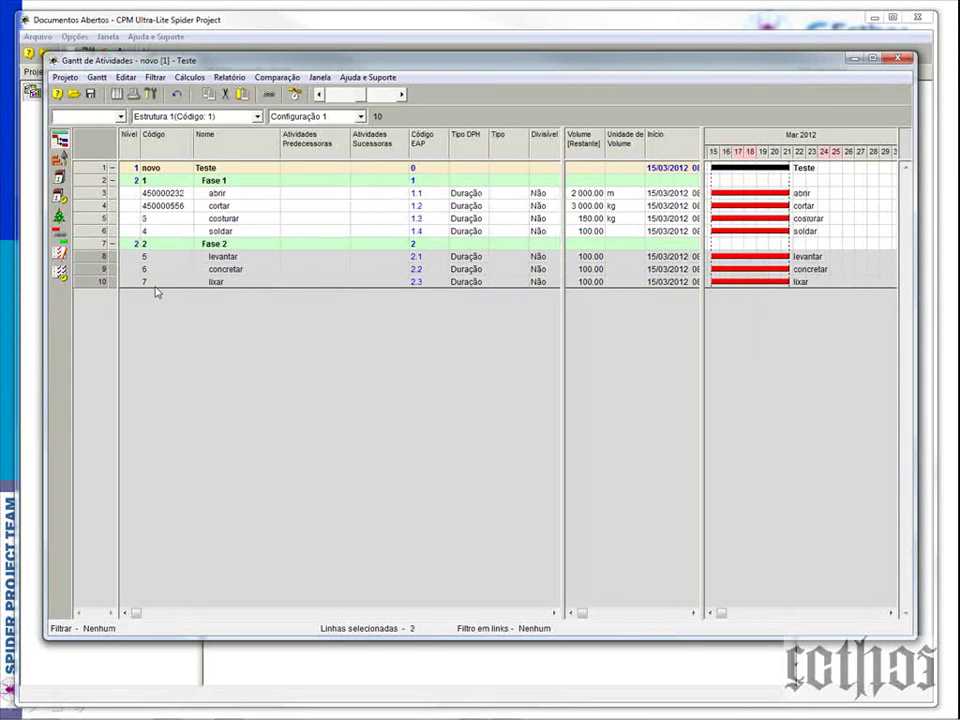
Examine the Código EAP values of the activities grouped under Fase 1
click(234, 284)
click(422, 218)
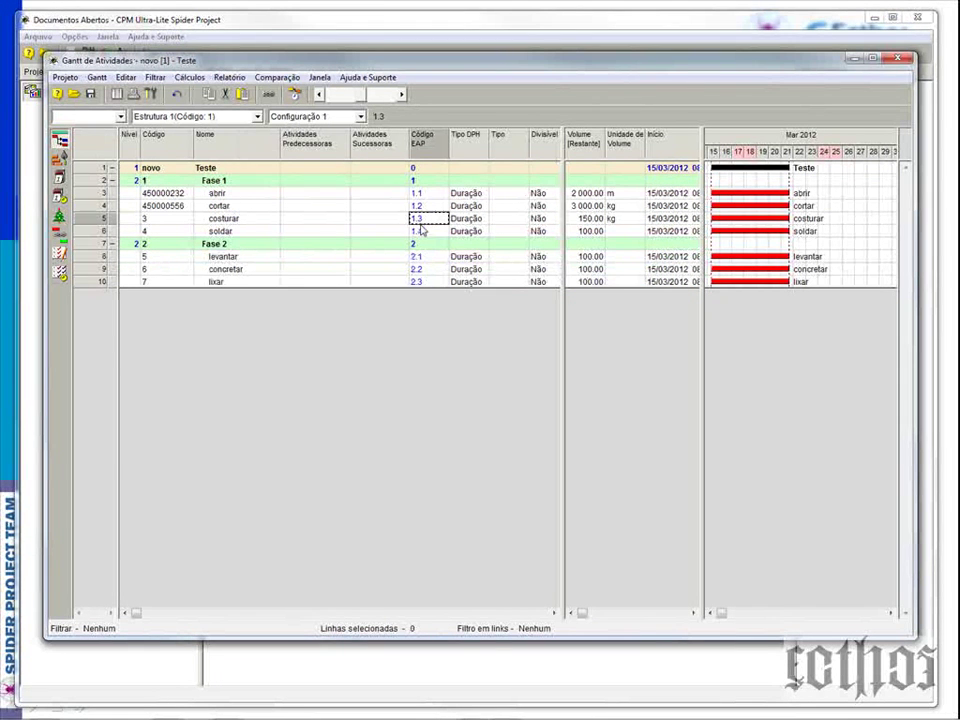
click(426, 205)
click(426, 193)
click(426, 205)
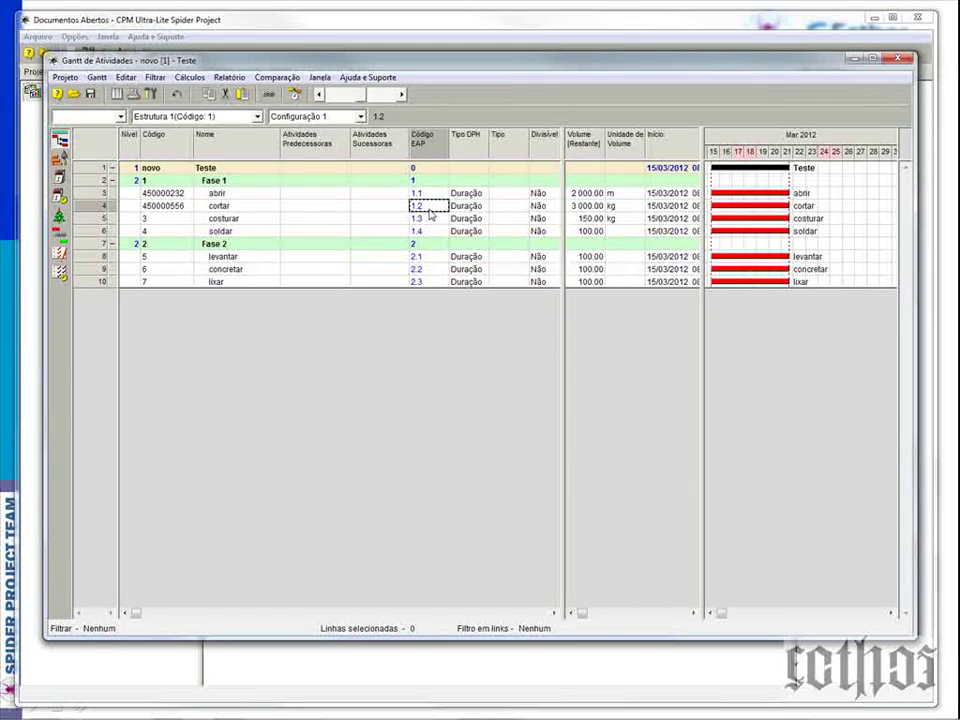
click(426, 218)
click(428, 231)
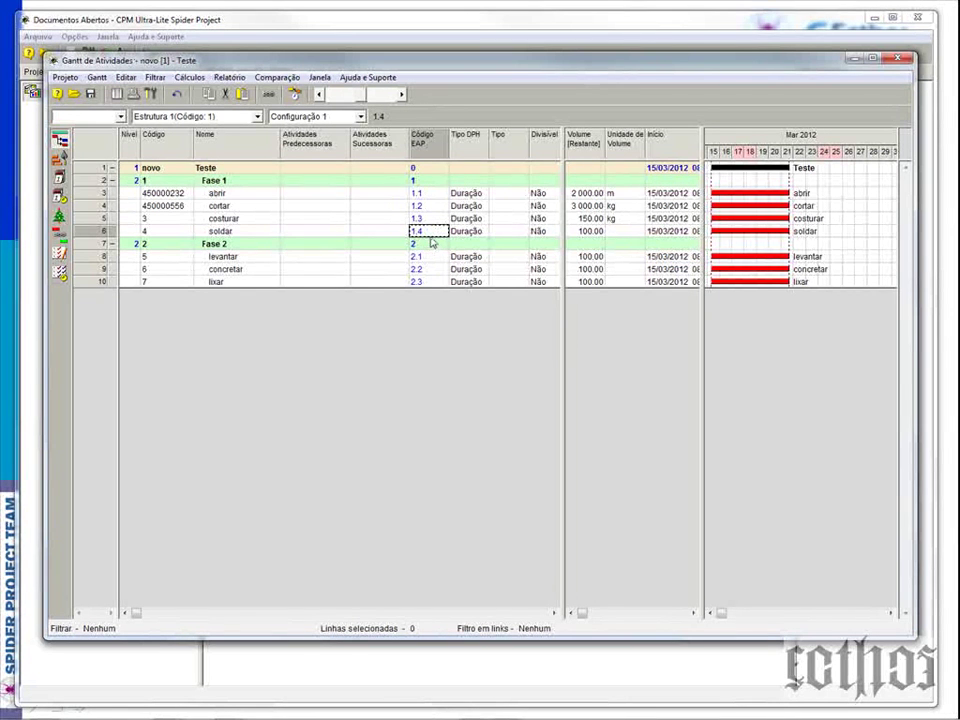
Move the Código EAP column between the Código and Nome columns for comparison with Código
right_click(420, 145)
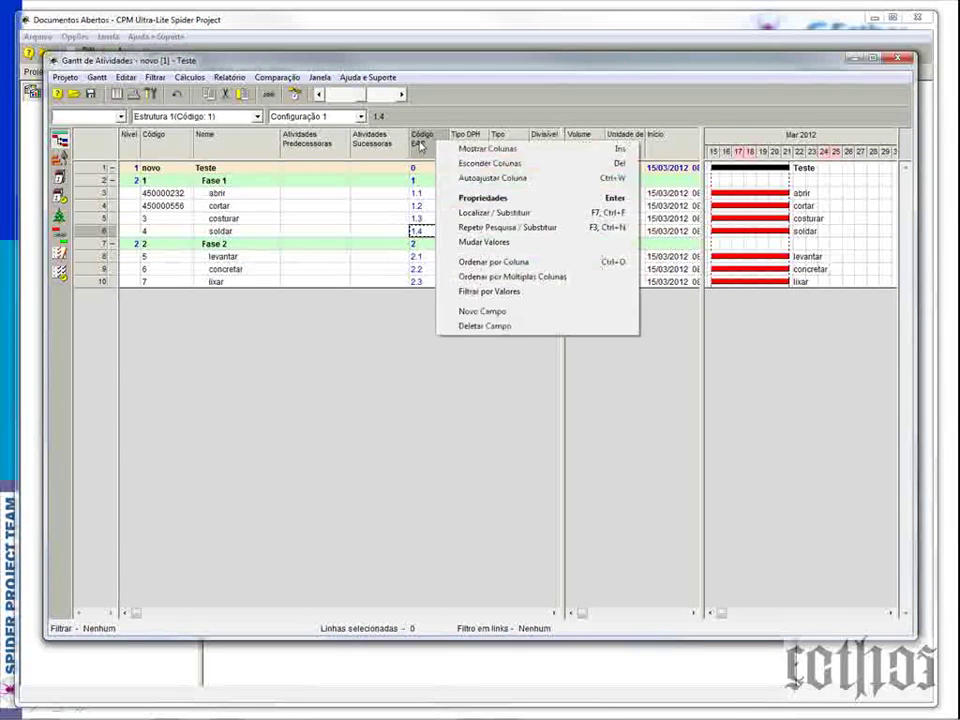
click(420, 145)
drag(420, 145, 196, 150)
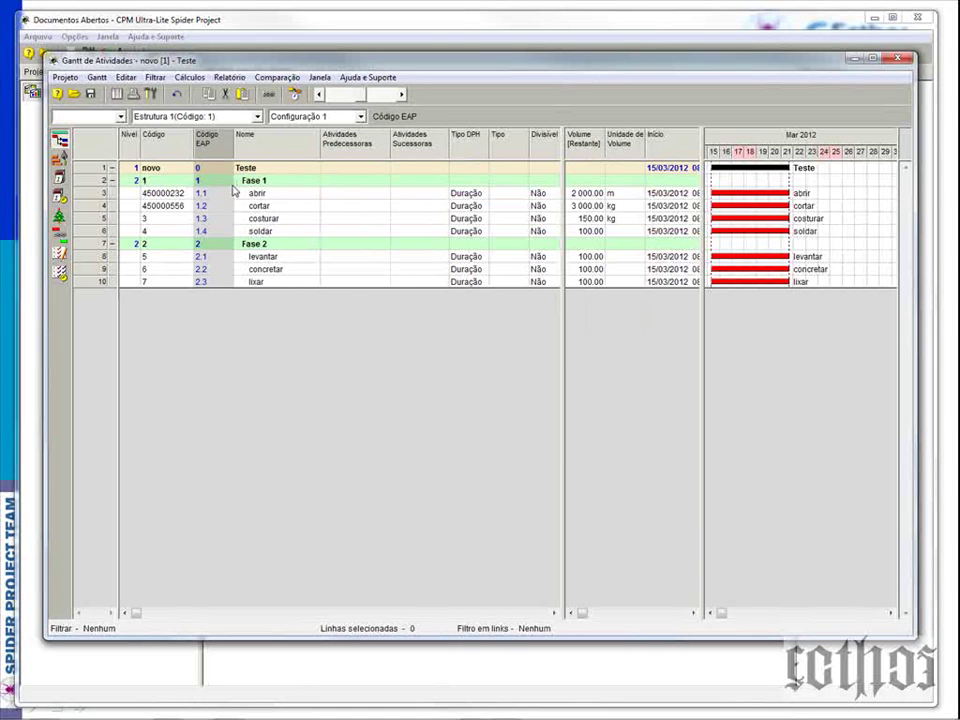
click(160, 138)
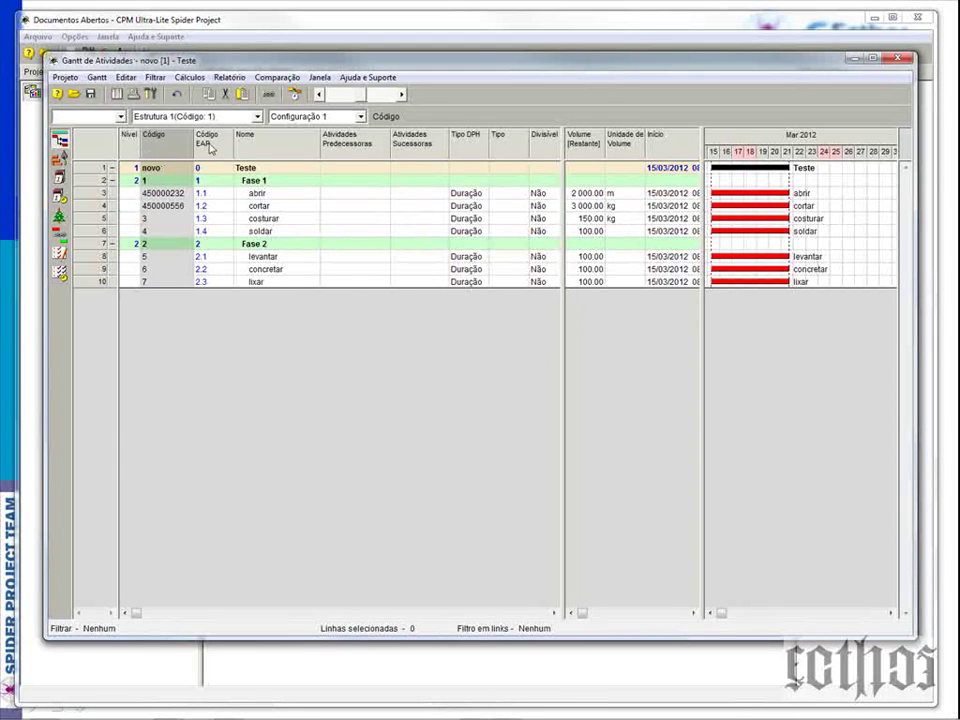
Add the Início [NET] column between Nome and Atividades Predecessoras
right_click(345, 146)
click(380, 151)
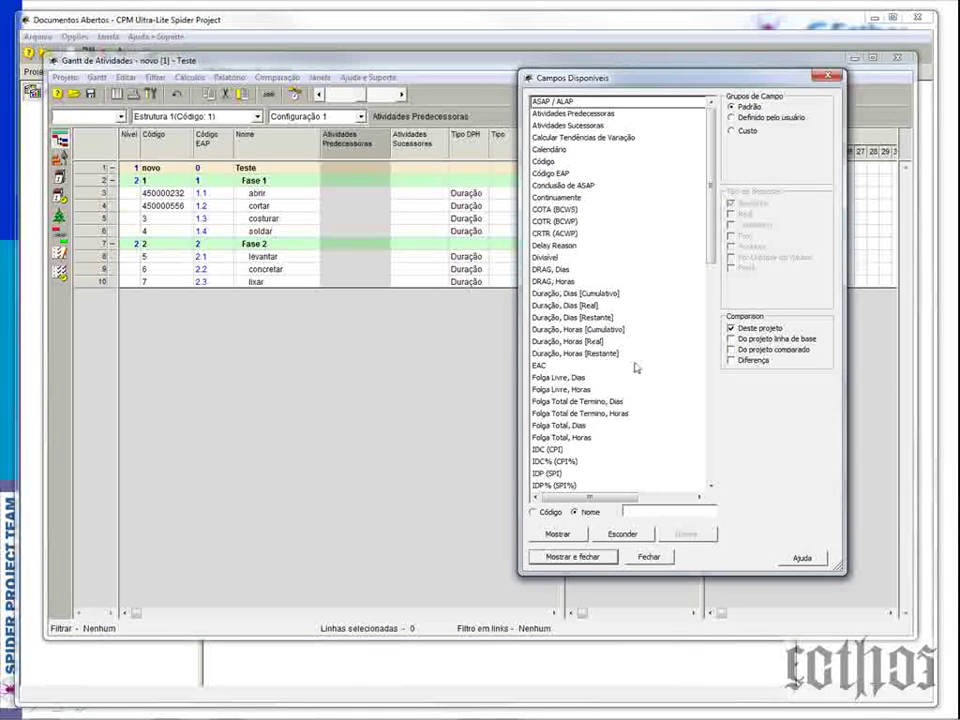
drag(711, 231, 717, 307)
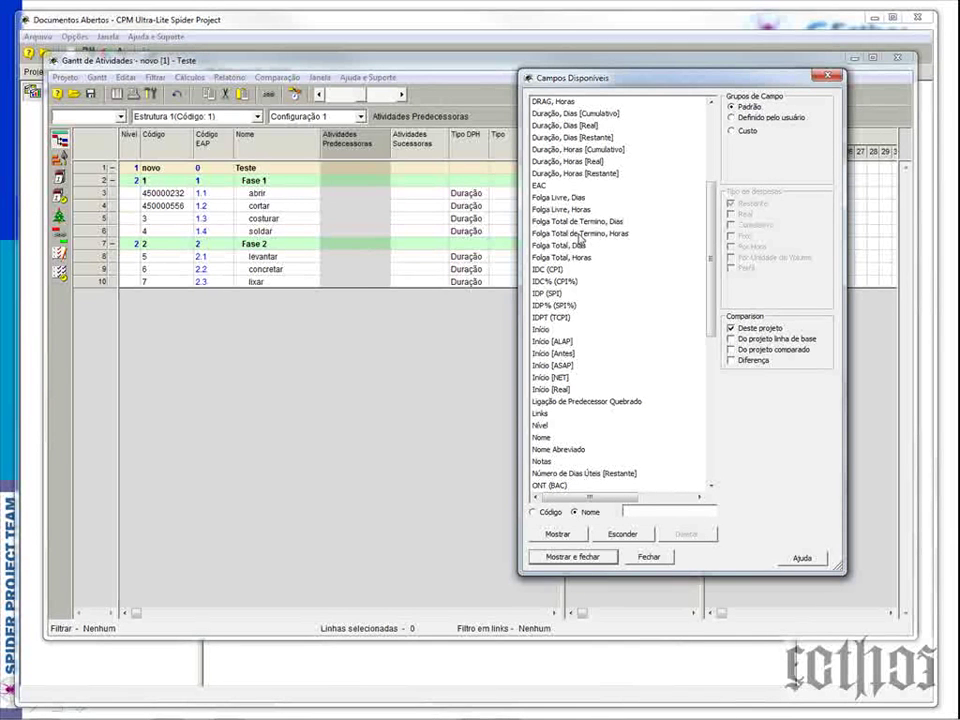
drag(711, 261, 716, 332)
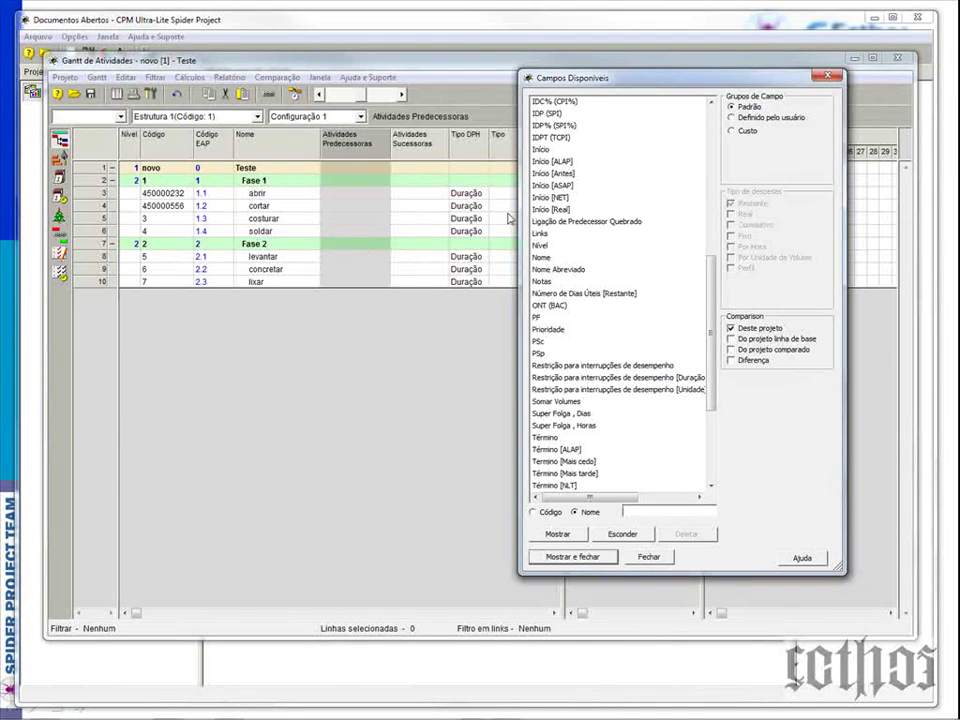
click(547, 199)
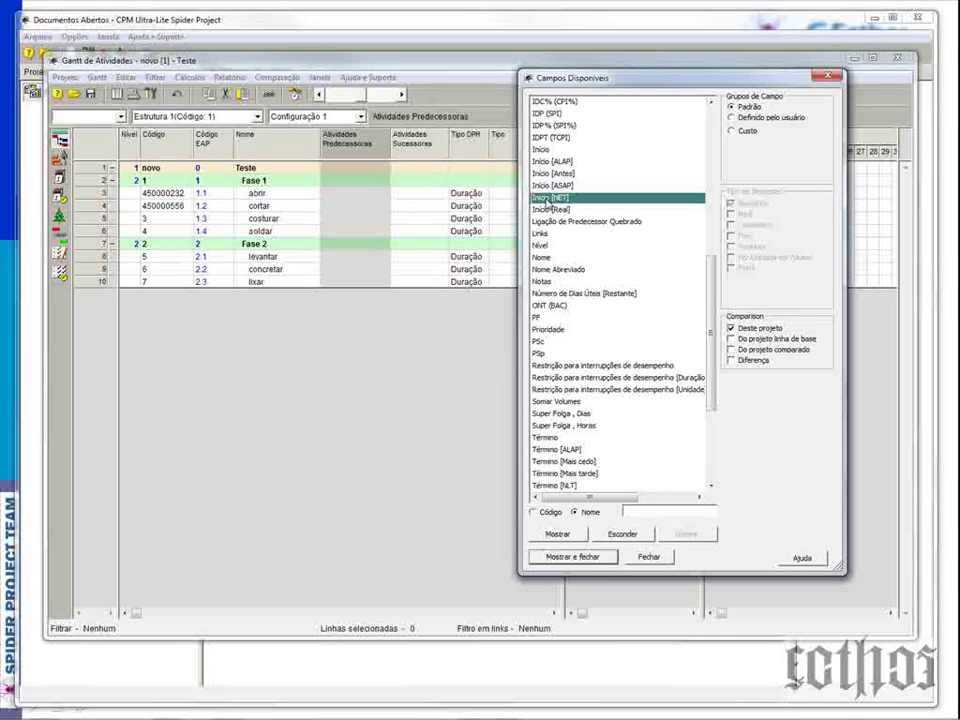
click(568, 538)
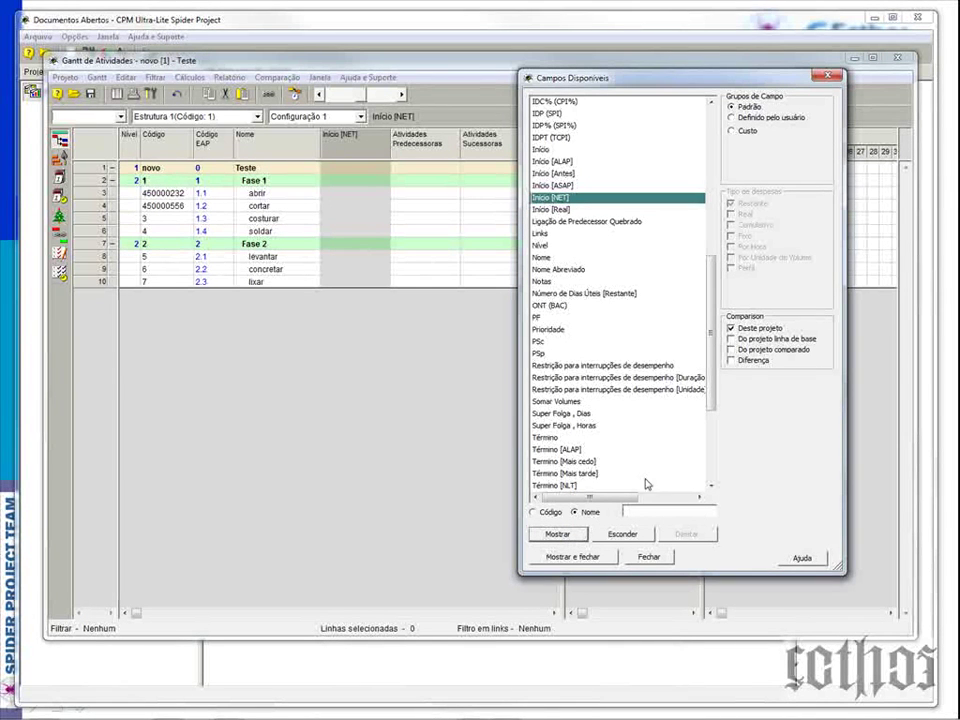
Add the Término [NLT] column and place Início [NET] directly before it
drag(713, 362, 714, 398)
click(560, 389)
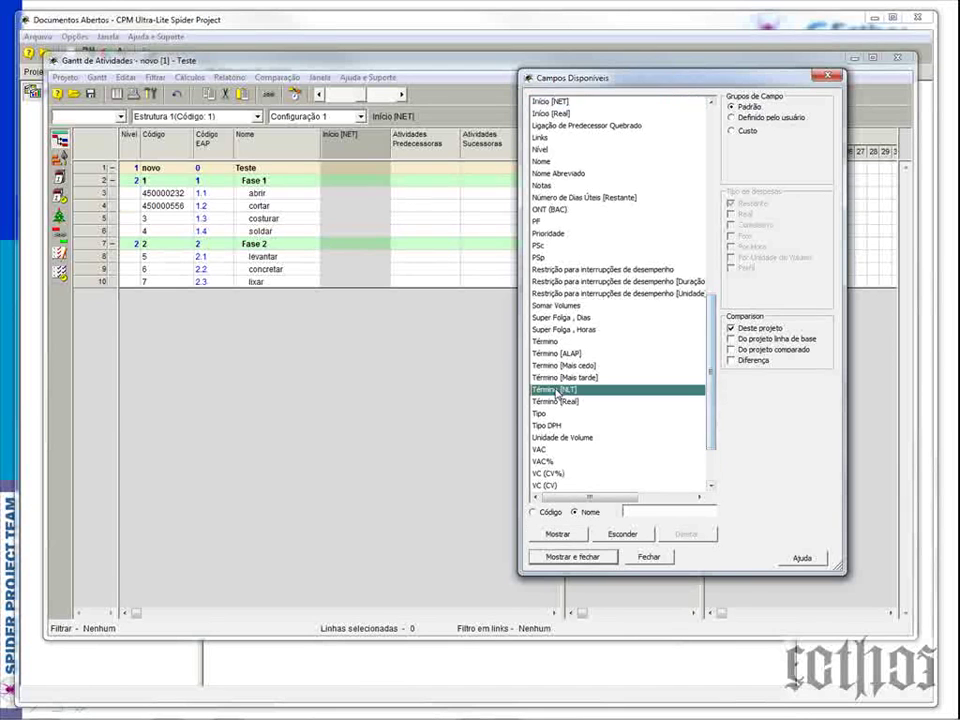
click(560, 535)
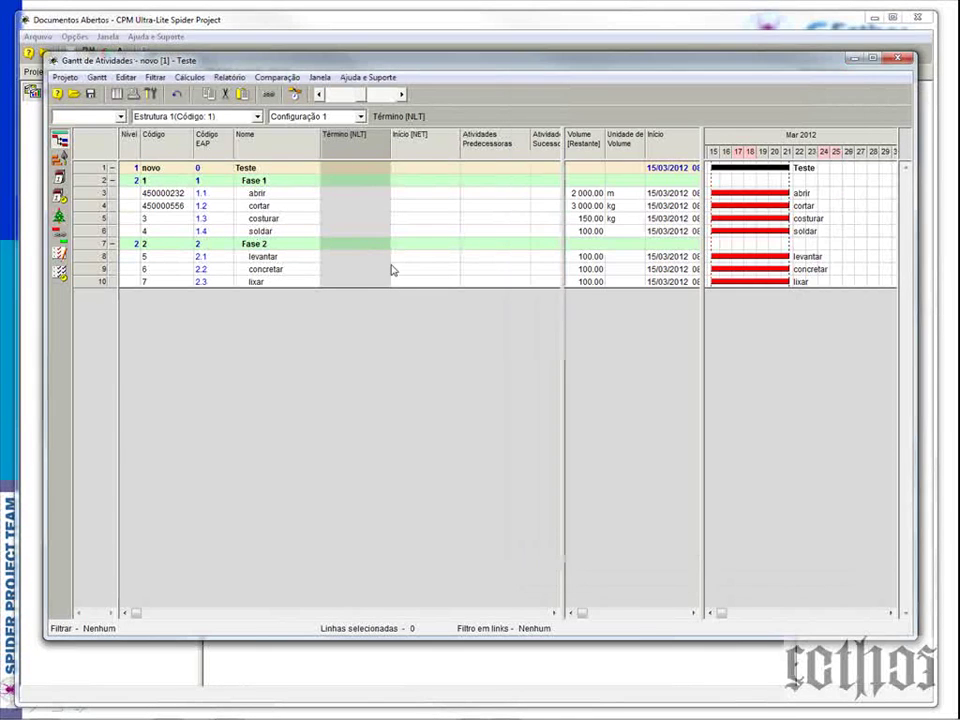
click(647, 556)
drag(410, 142, 362, 145)
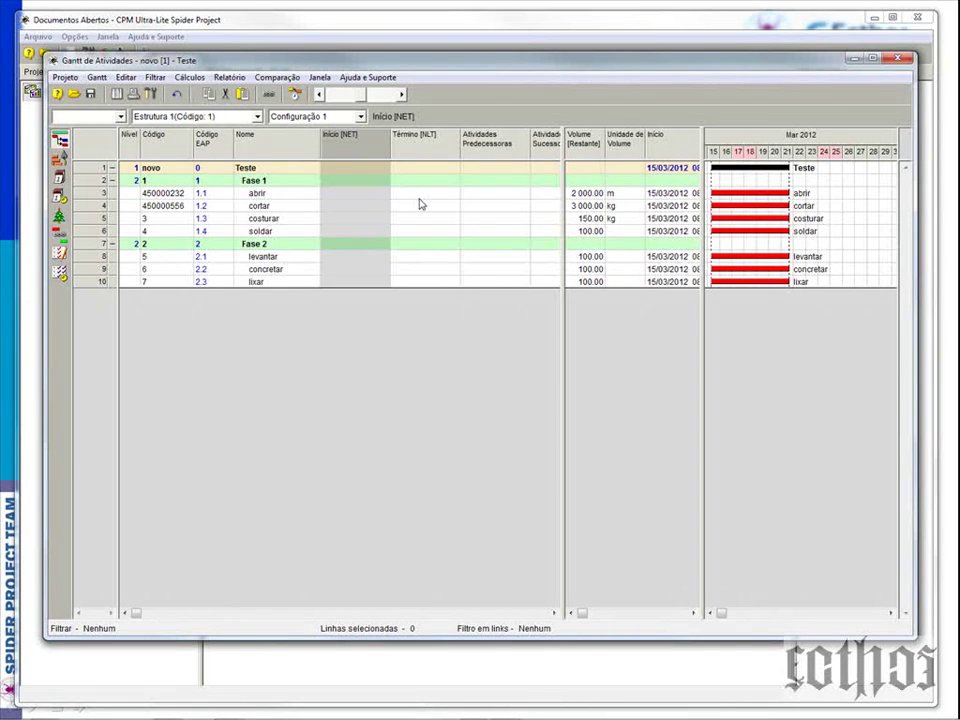
Add the Notas column between Nome and Início [NET] and close the list of available fields
right_click(361, 147)
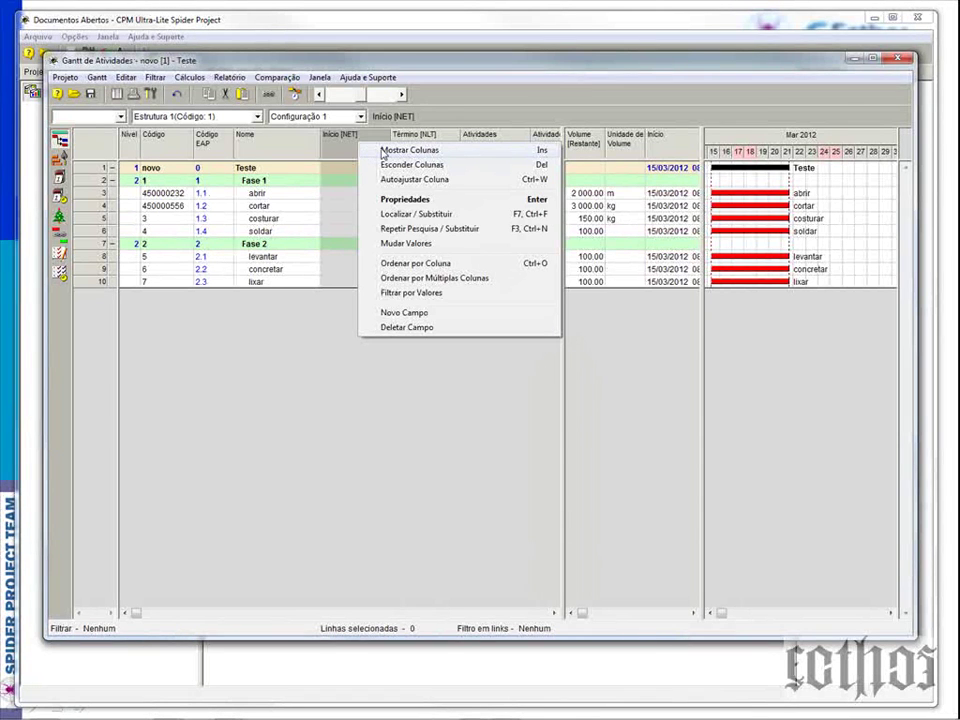
click(382, 151)
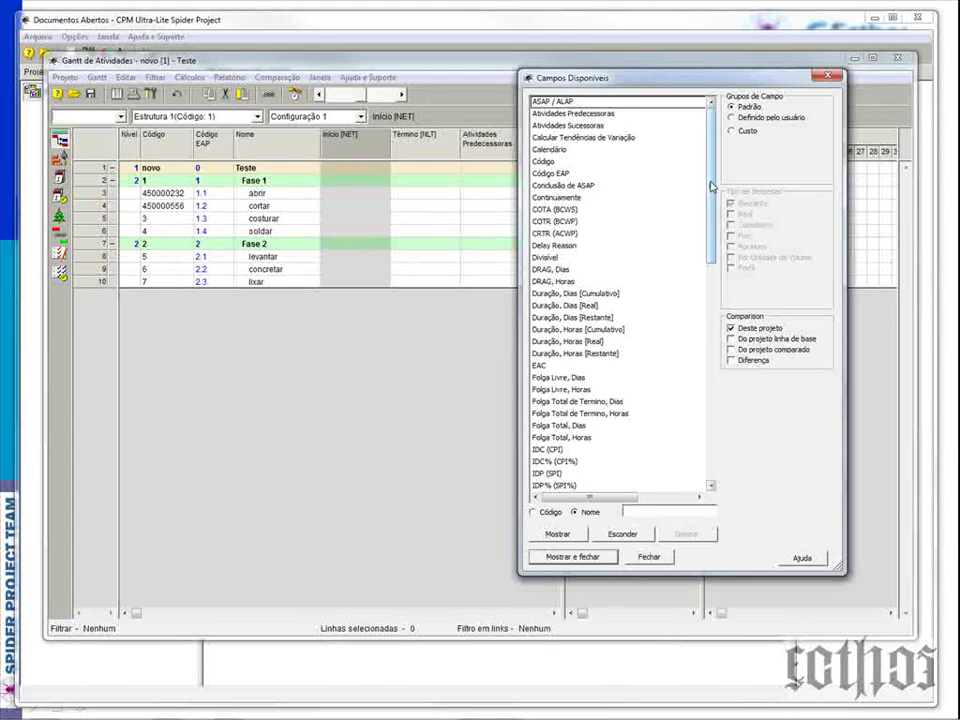
scroll(638, 223, down, 2)
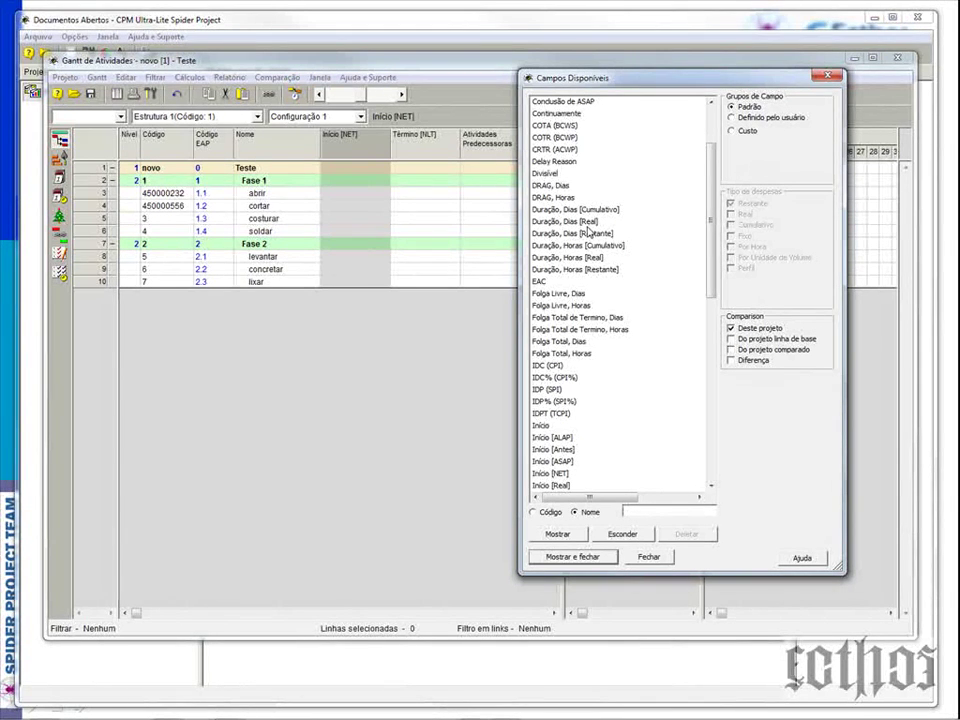
drag(710, 258, 711, 332)
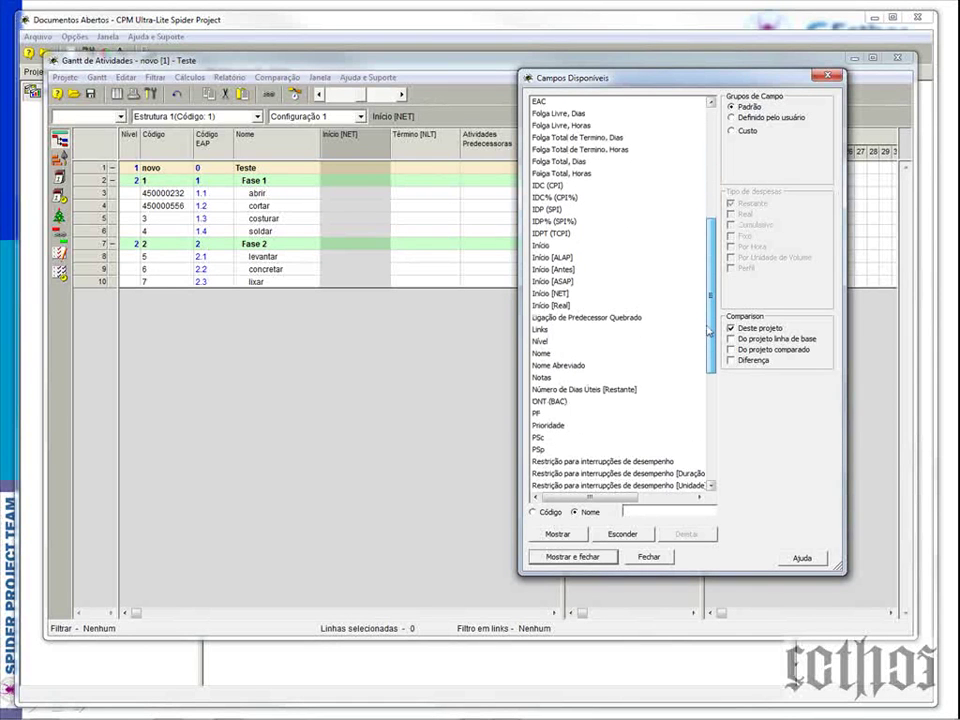
click(540, 330)
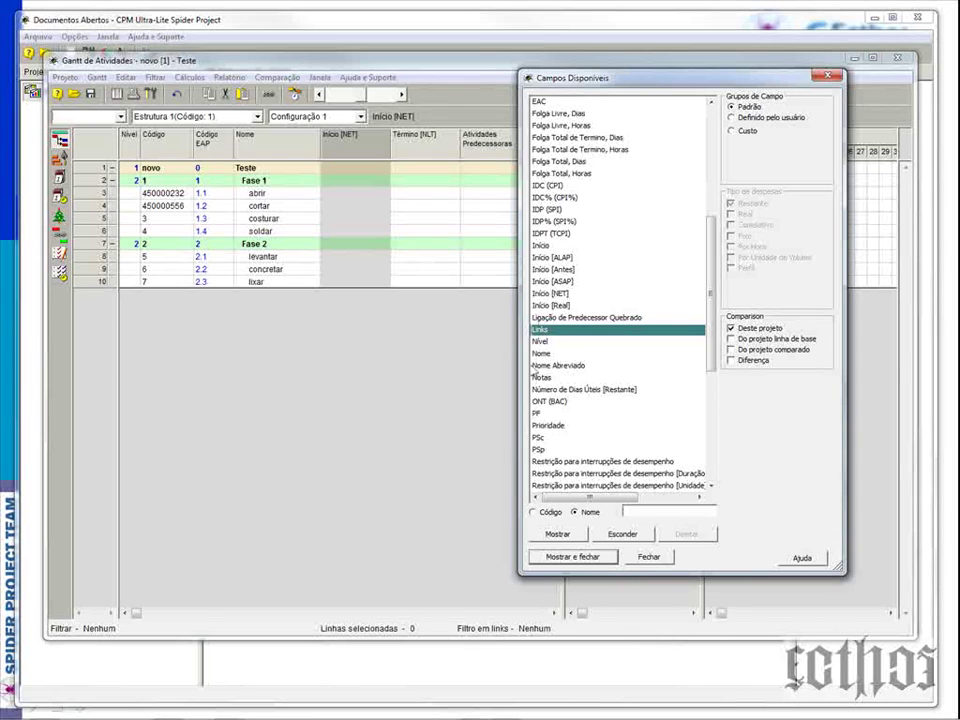
click(543, 366)
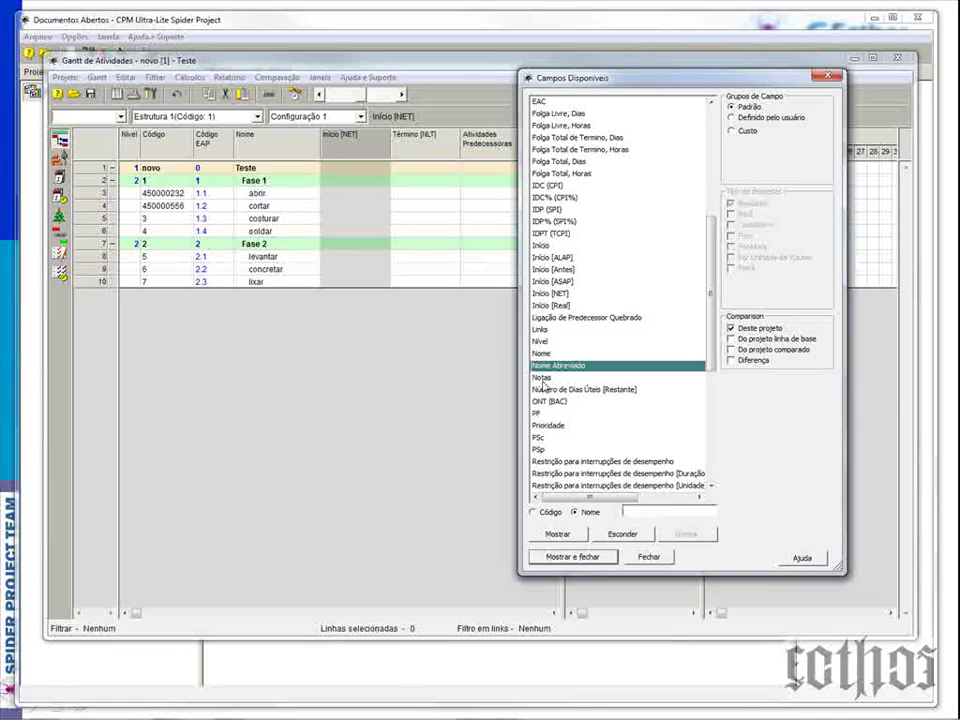
click(543, 379)
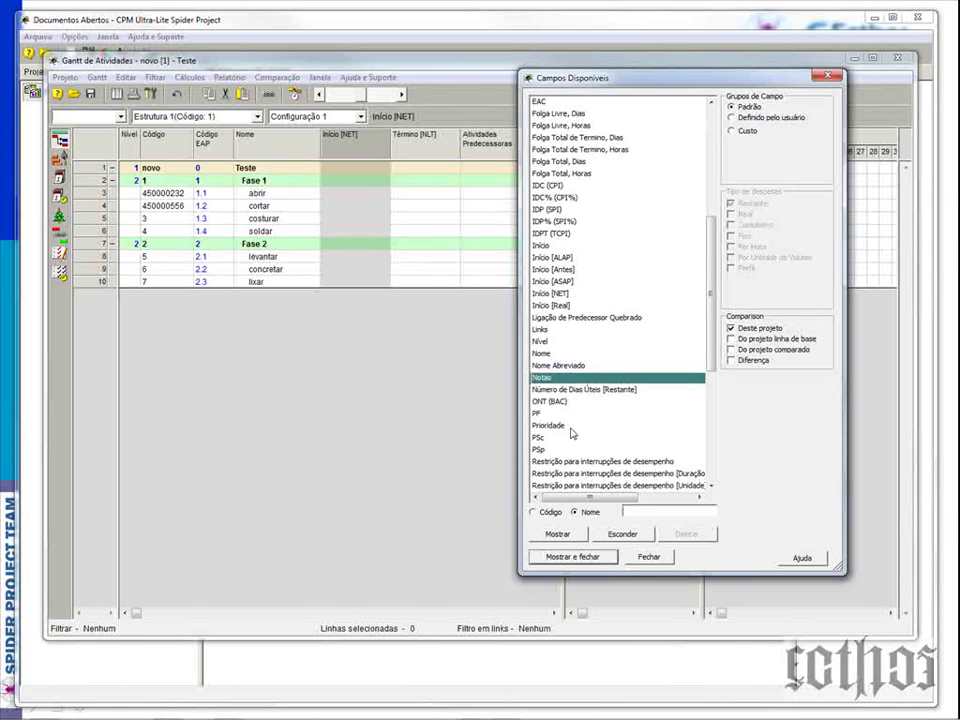
click(577, 536)
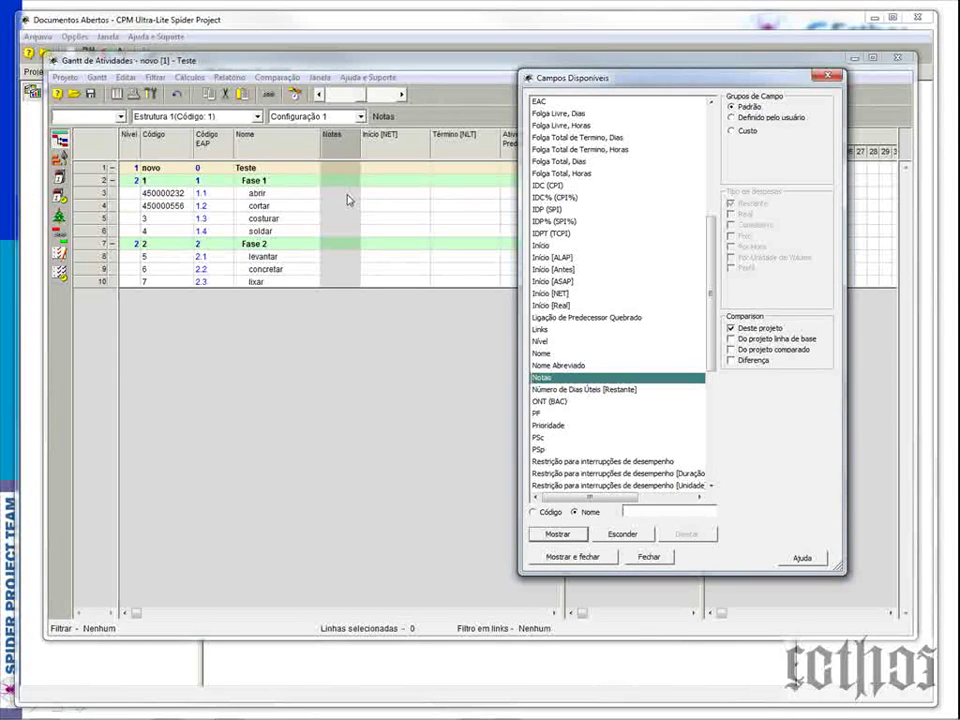
click(578, 557)
Rename the activity abrir in Fase 1 as lixar, matching the last activity in Fase 2
click(285, 196)
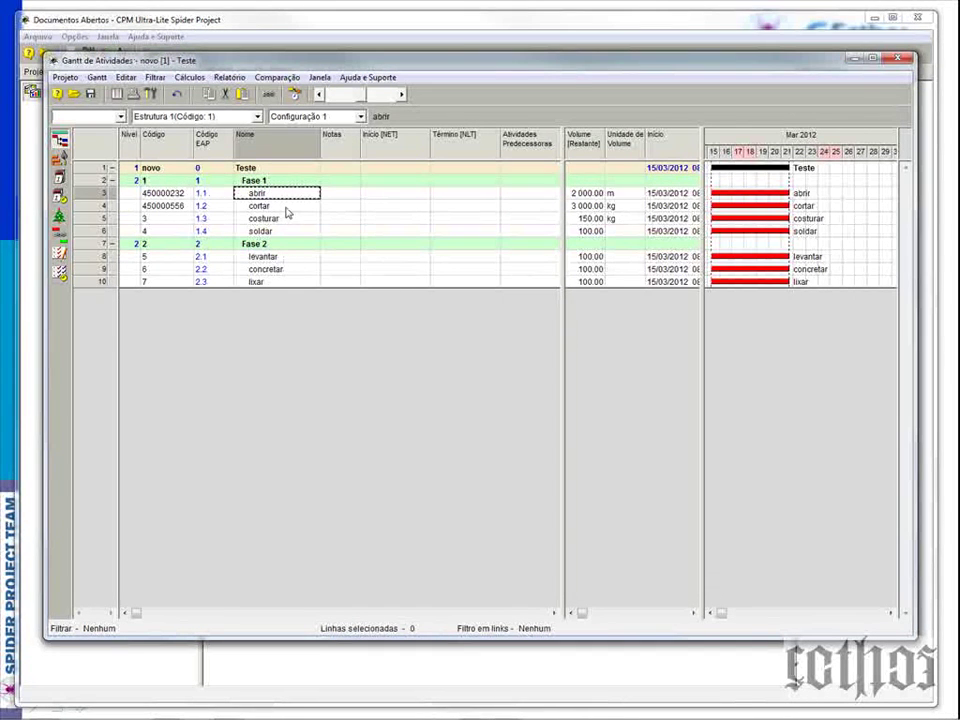
click(287, 286)
click(272, 197)
click(272, 197)
text(lixar)
click(285, 218)
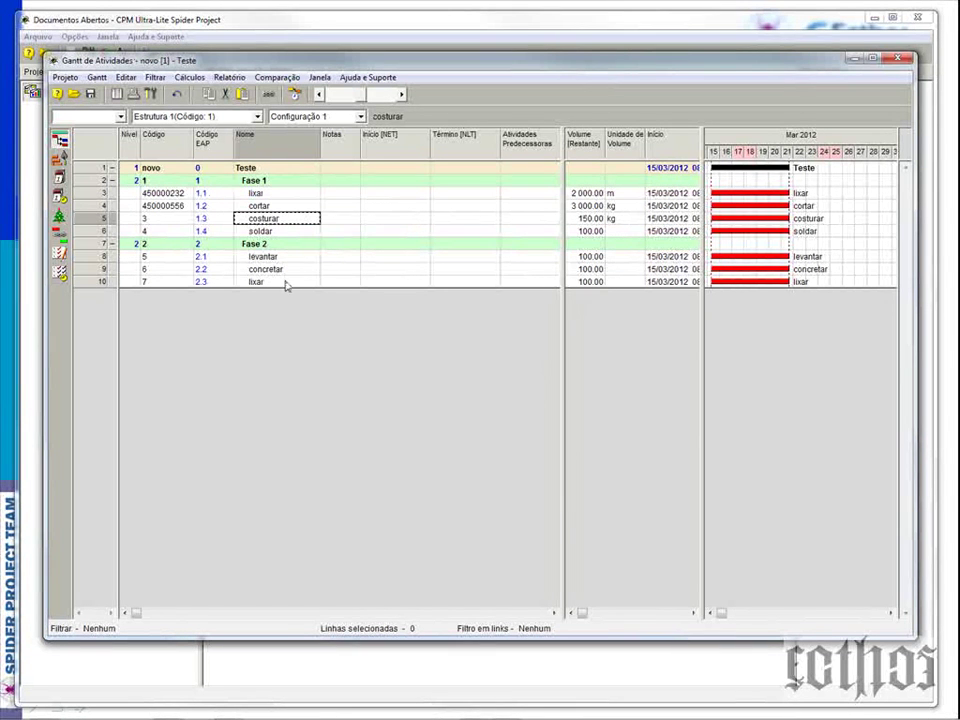
click(287, 283)
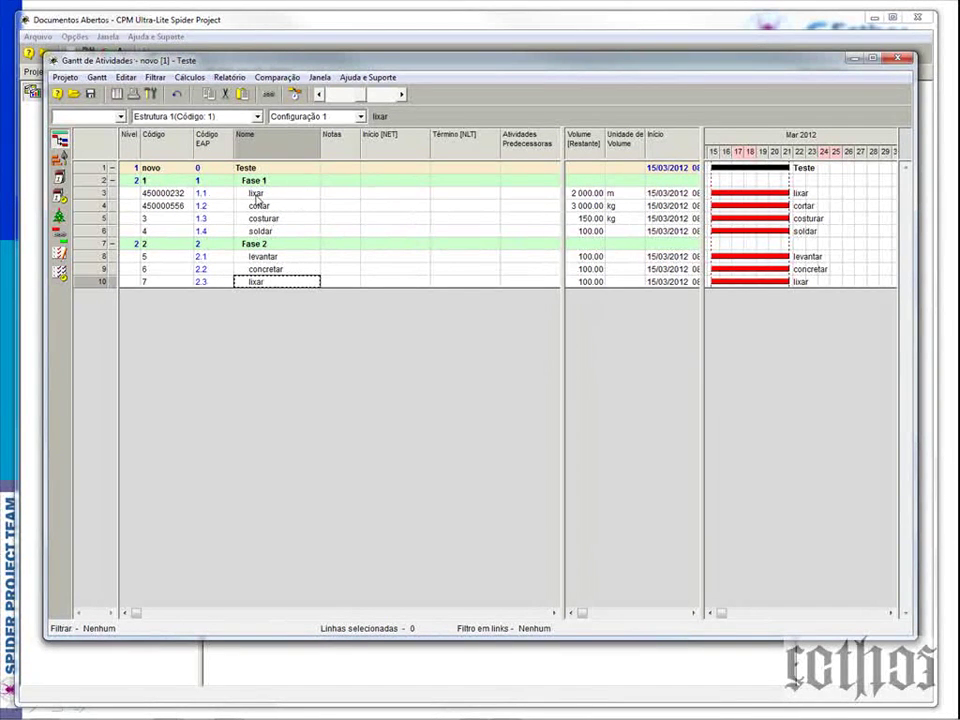
View the properties of the lixar activity in Fase 1 and compare them with those of the lixar activity in Fase 2
right_click(95, 196)
click(121, 203)
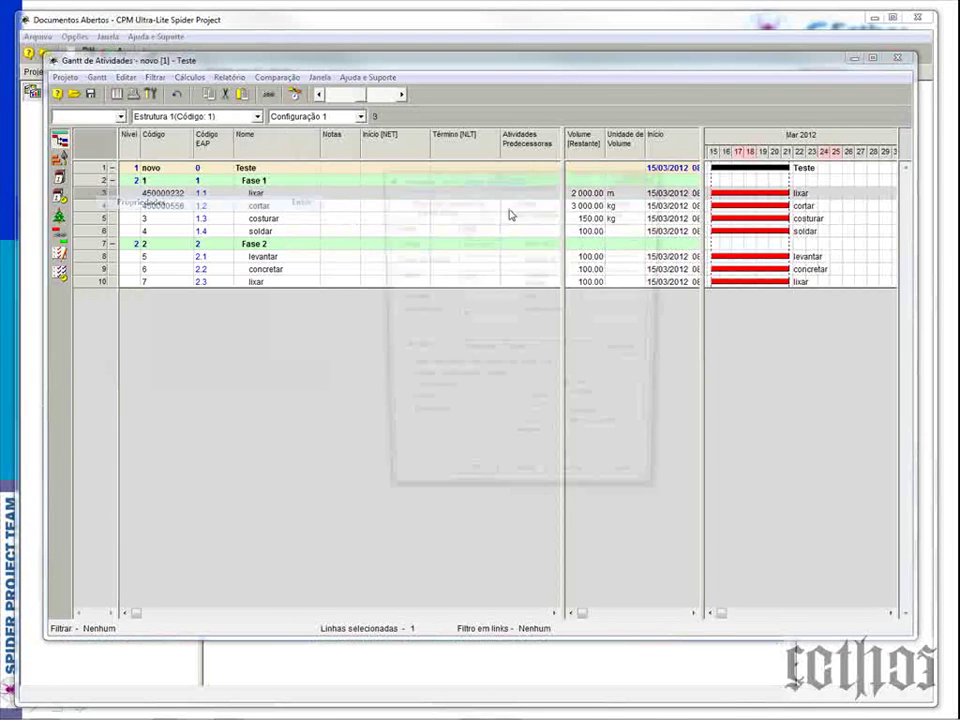
click(528, 190)
drag(533, 186, 701, 187)
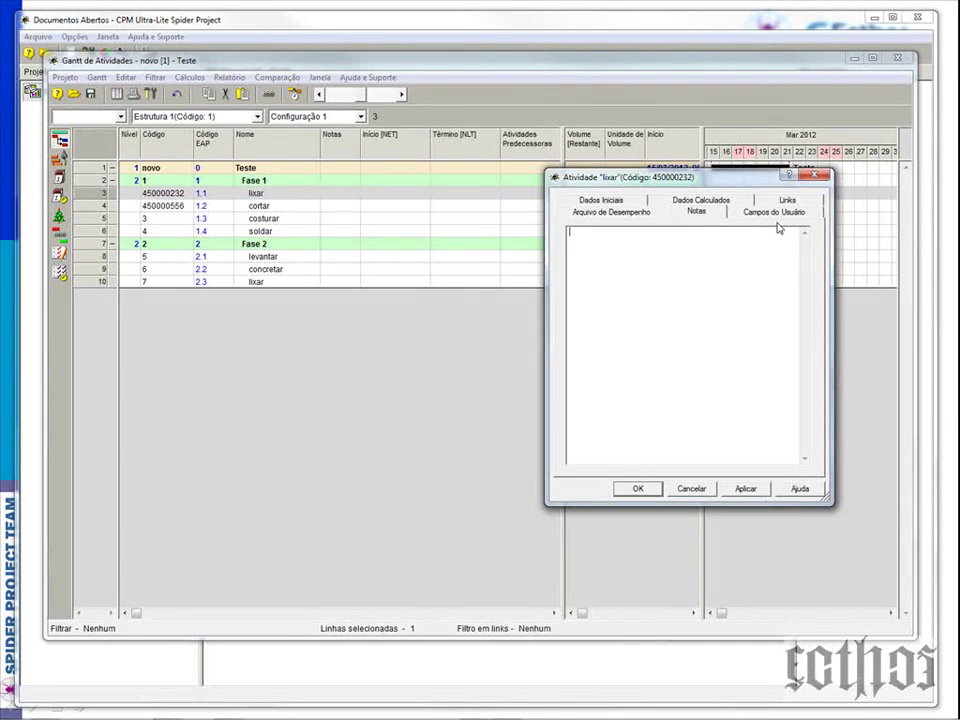
click(290, 283)
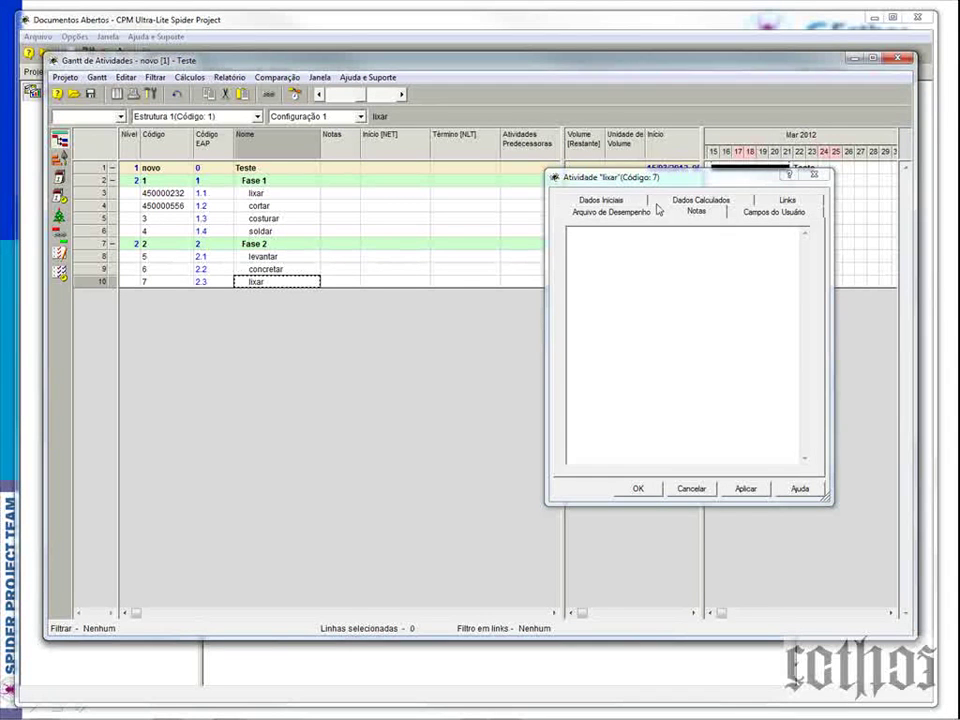
Close the activity properties, look through the standard and user-defined fields available for the Gantt table, and close the list
click(814, 175)
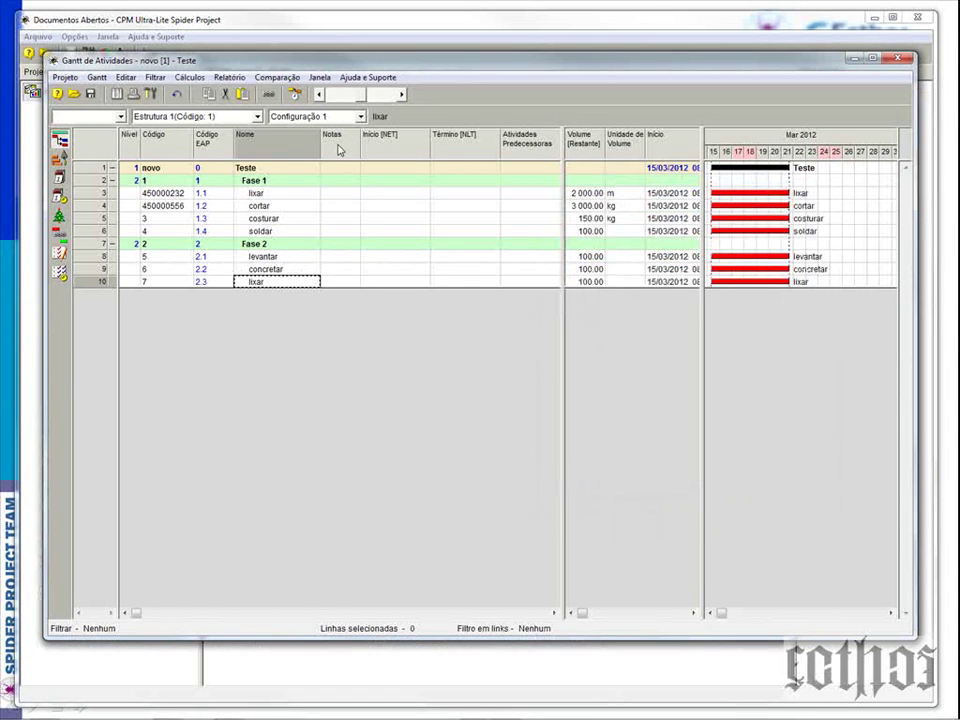
right_click(340, 147)
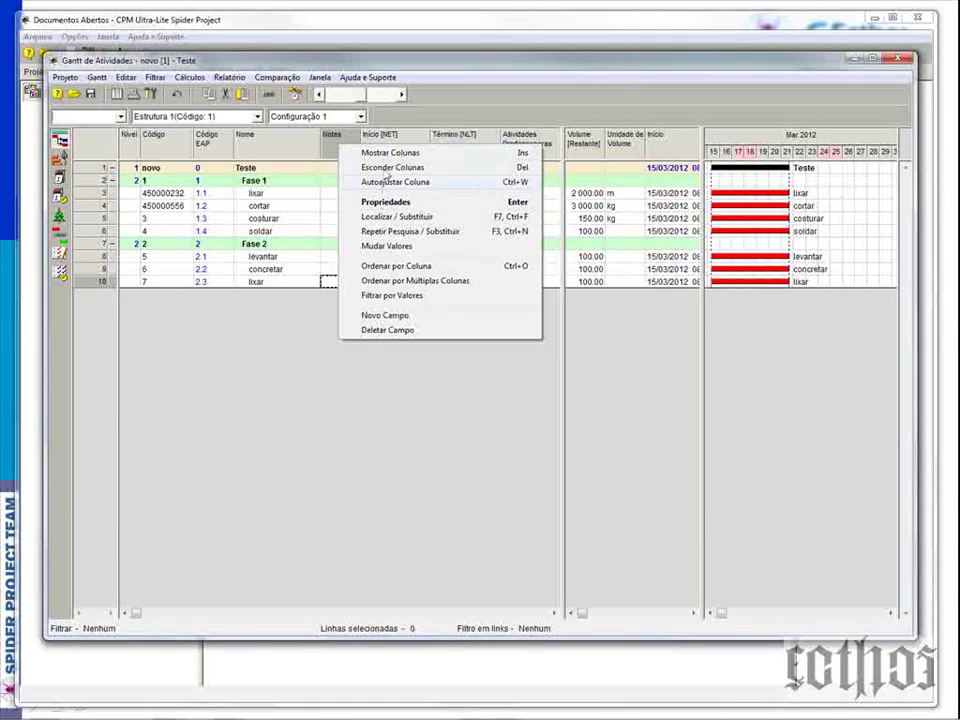
click(386, 152)
drag(710, 200, 719, 293)
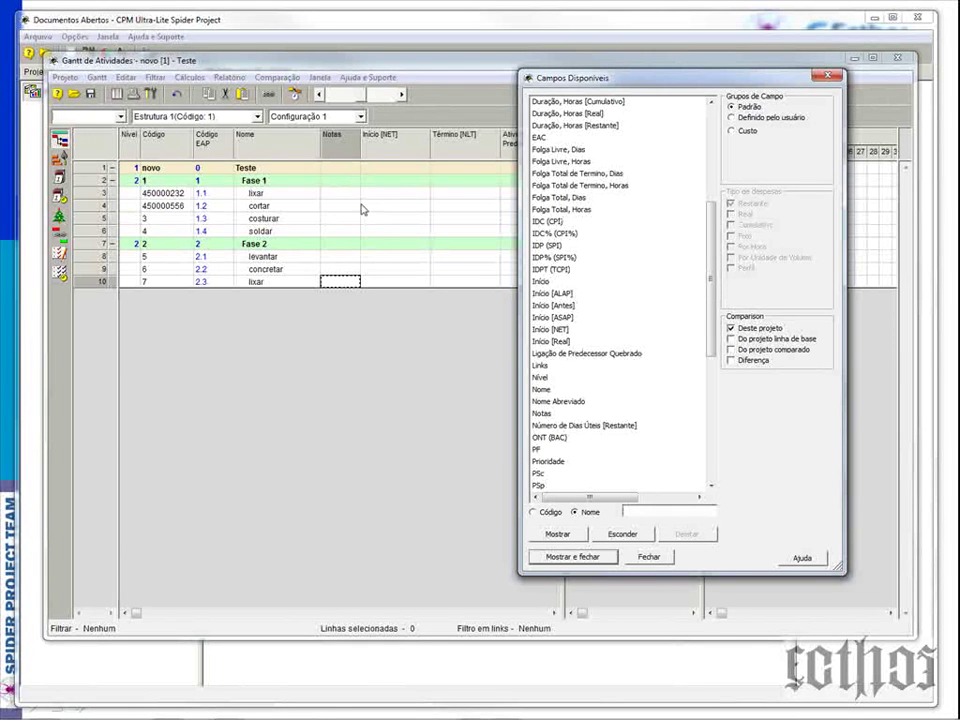
drag(712, 218, 734, 399)
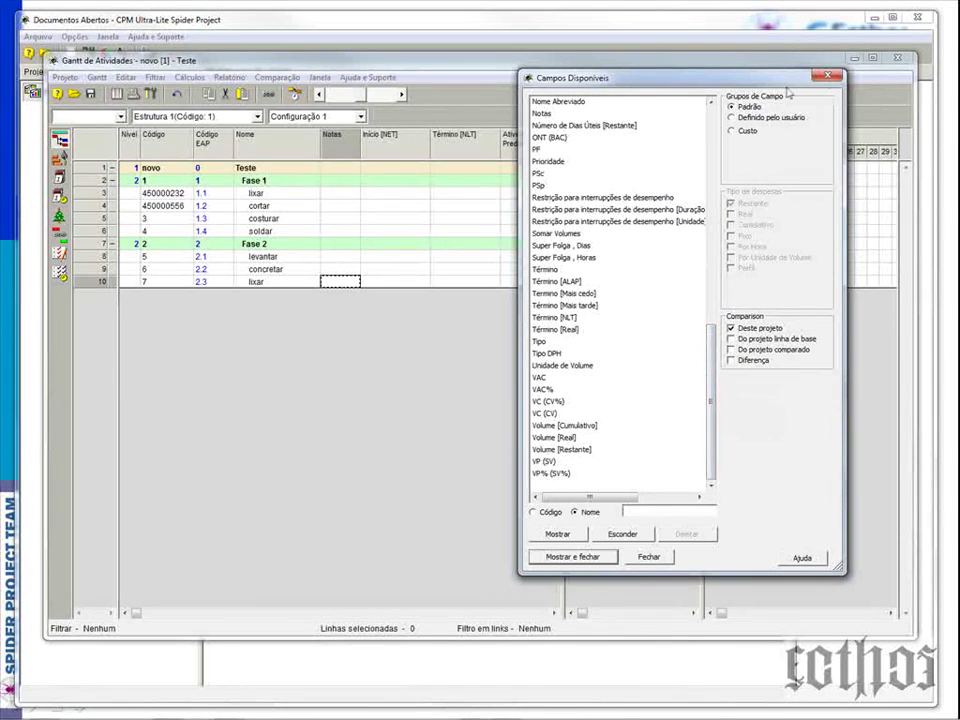
drag(778, 86, 772, 91)
click(756, 123)
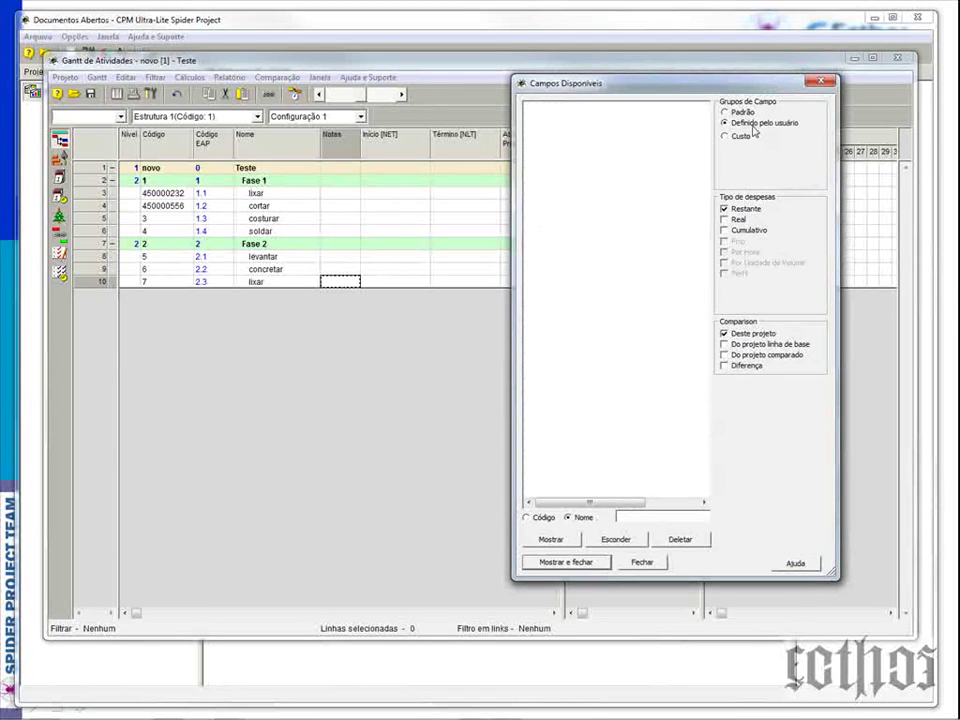
click(818, 81)
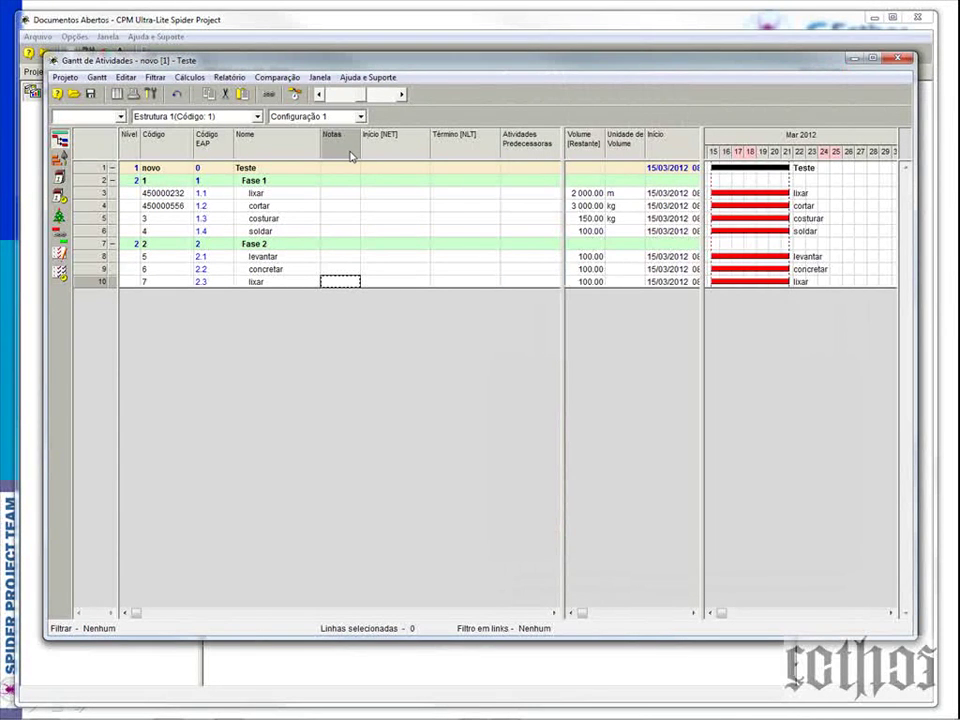
Create a new user field named grau de empenho before the Notas column and make its type Numérico
right_click(351, 153)
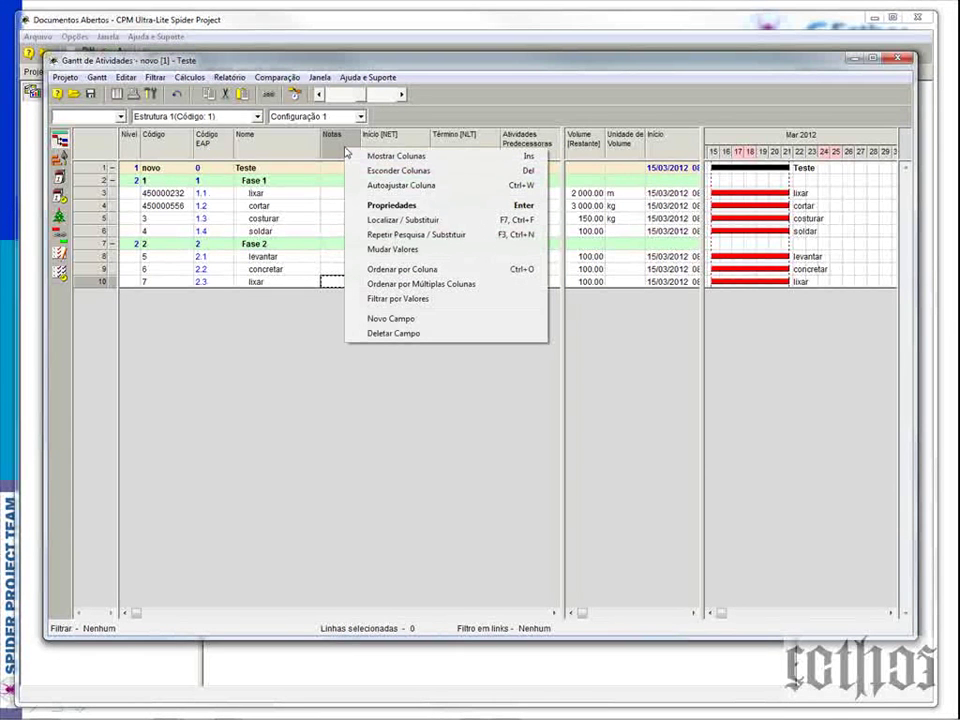
click(392, 318)
drag(598, 134, 531, 209)
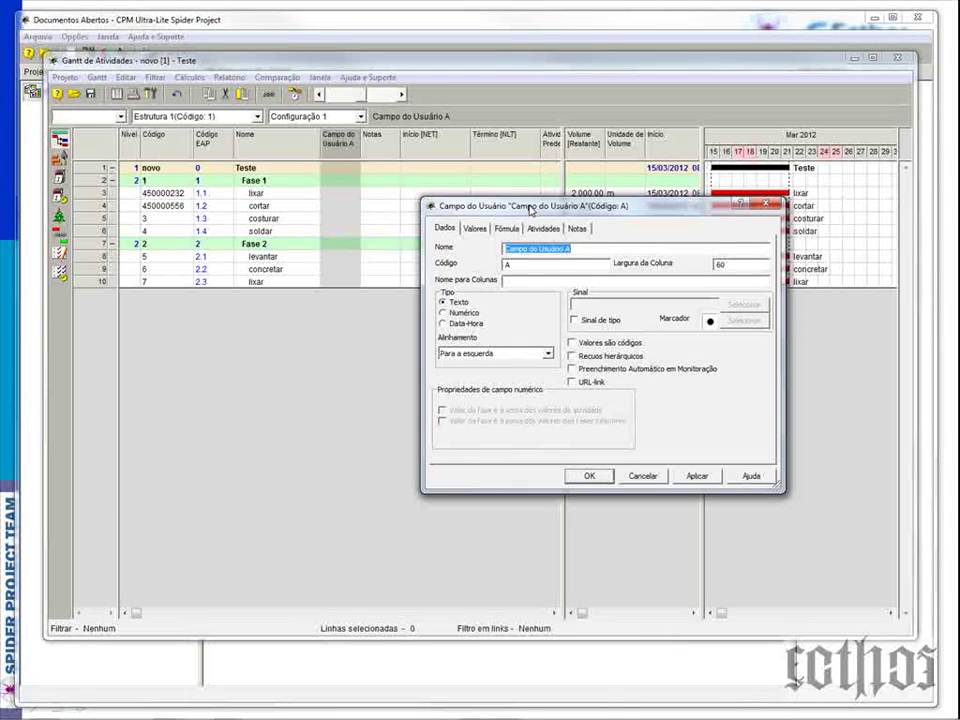
text(grau)
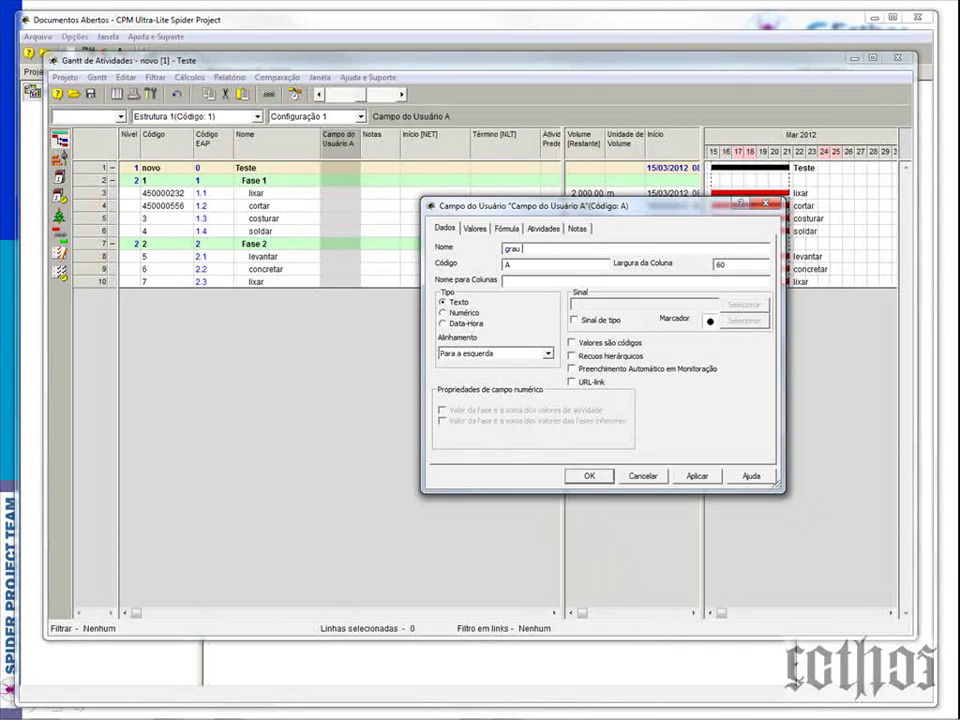
text( de empenho)
click(471, 316)
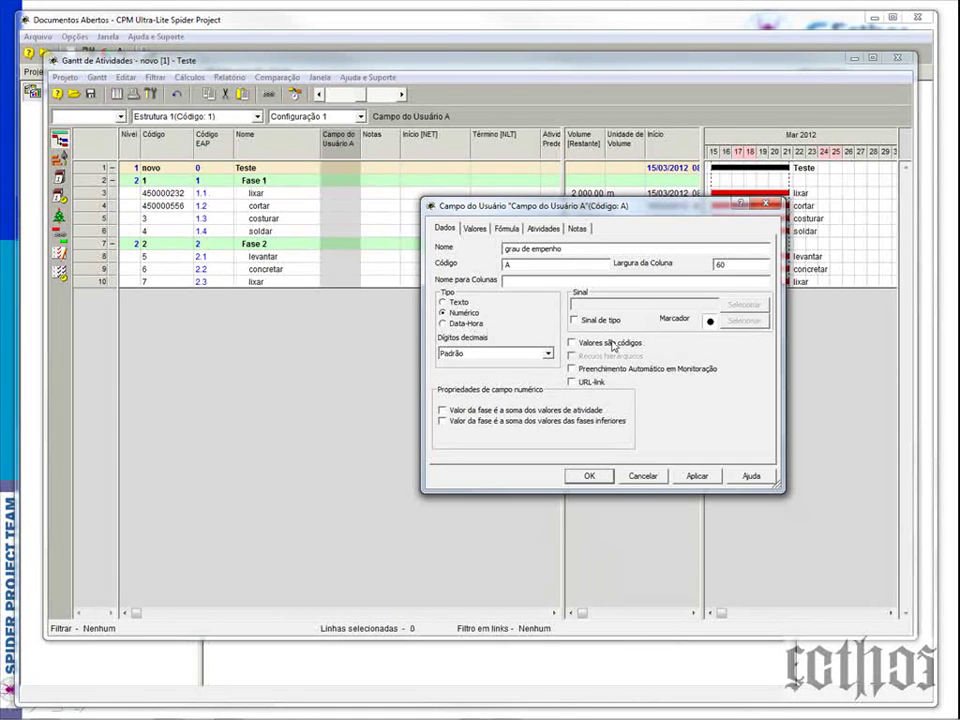
Add 0 and 1 to the list of values for the grau de empenho field
click(475, 229)
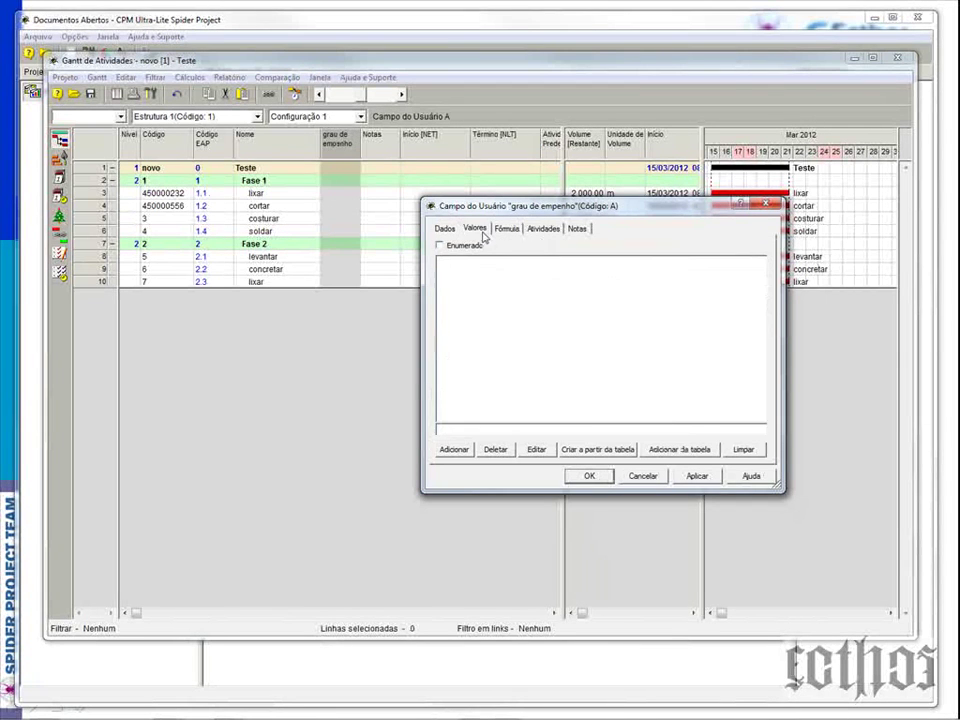
click(455, 449)
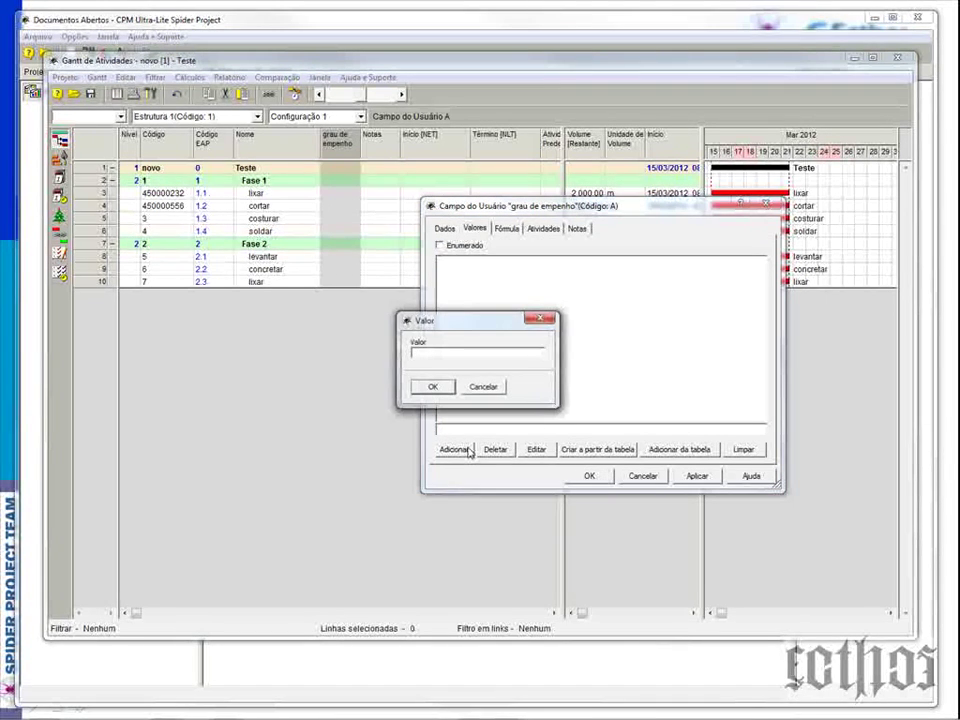
click(433, 386)
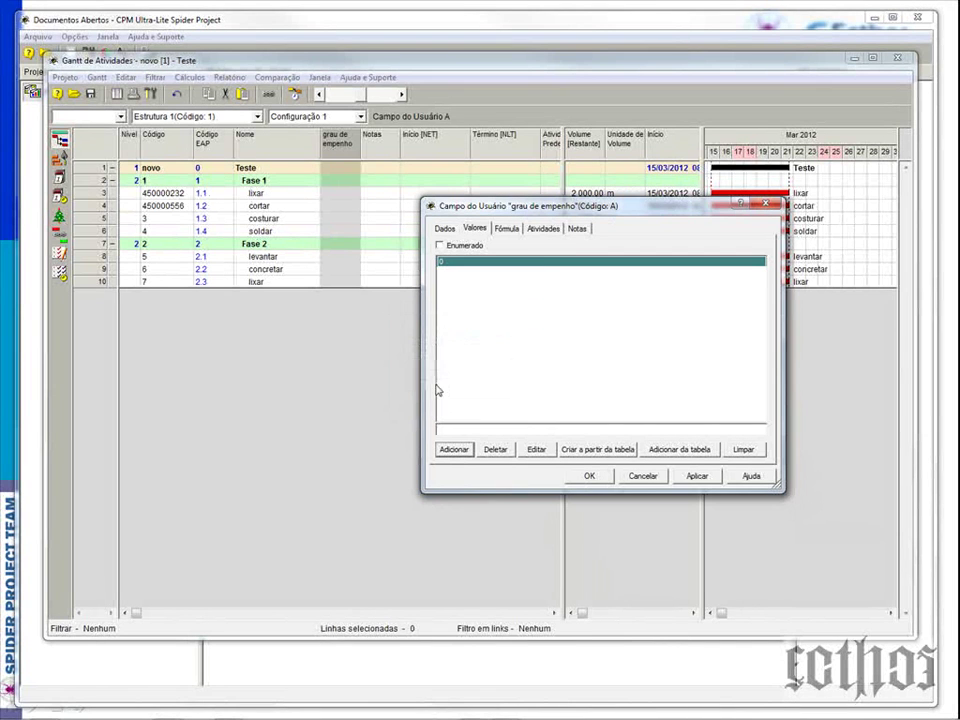
click(452, 449)
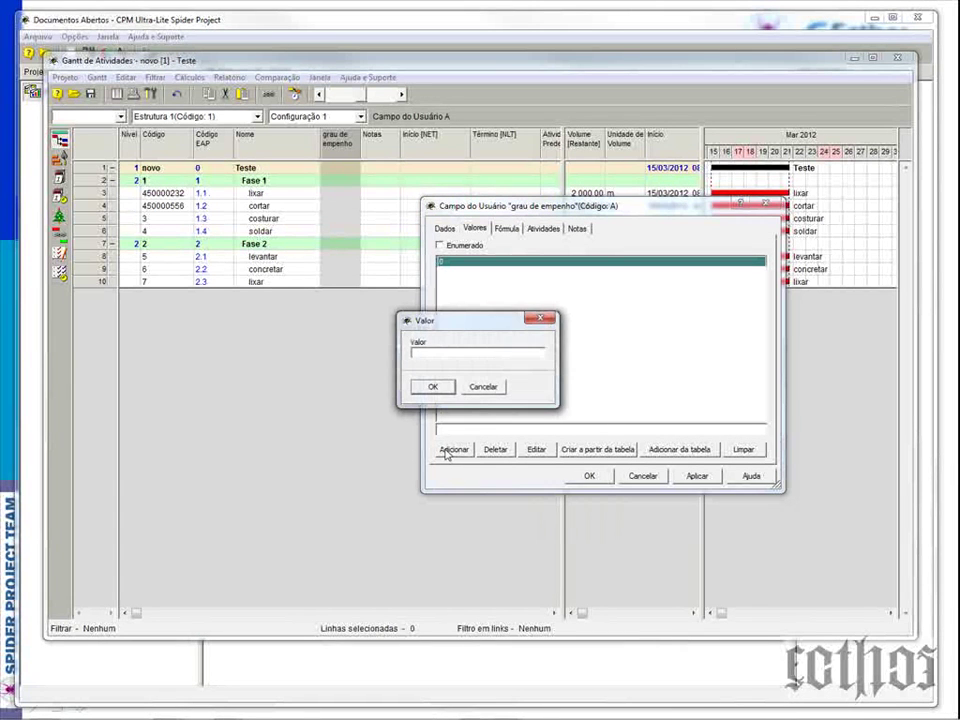
text(1)
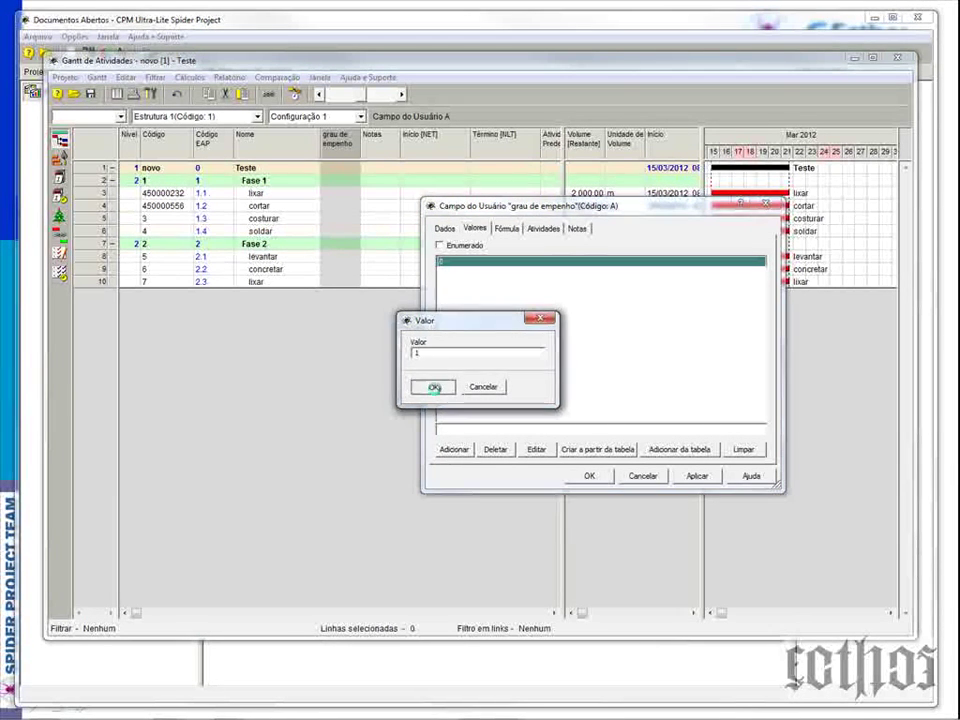
click(433, 386)
Add the values 3 and 9 to the grau de empenho field, mark it as Enumerado and save it
click(455, 449)
text(3)
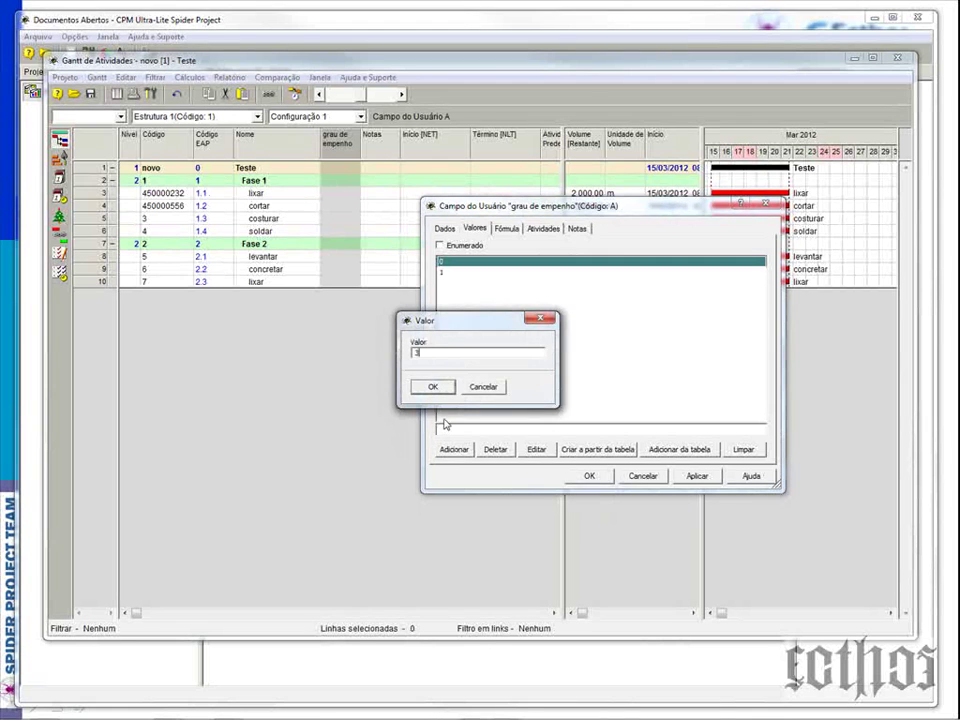
click(433, 386)
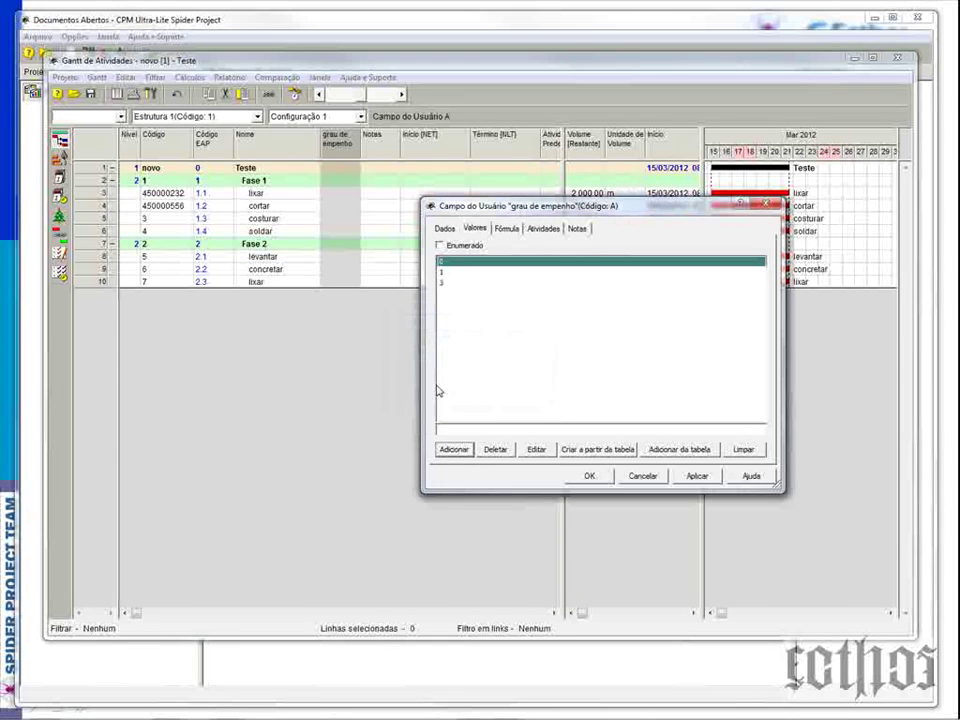
click(453, 449)
text(9)
click(434, 388)
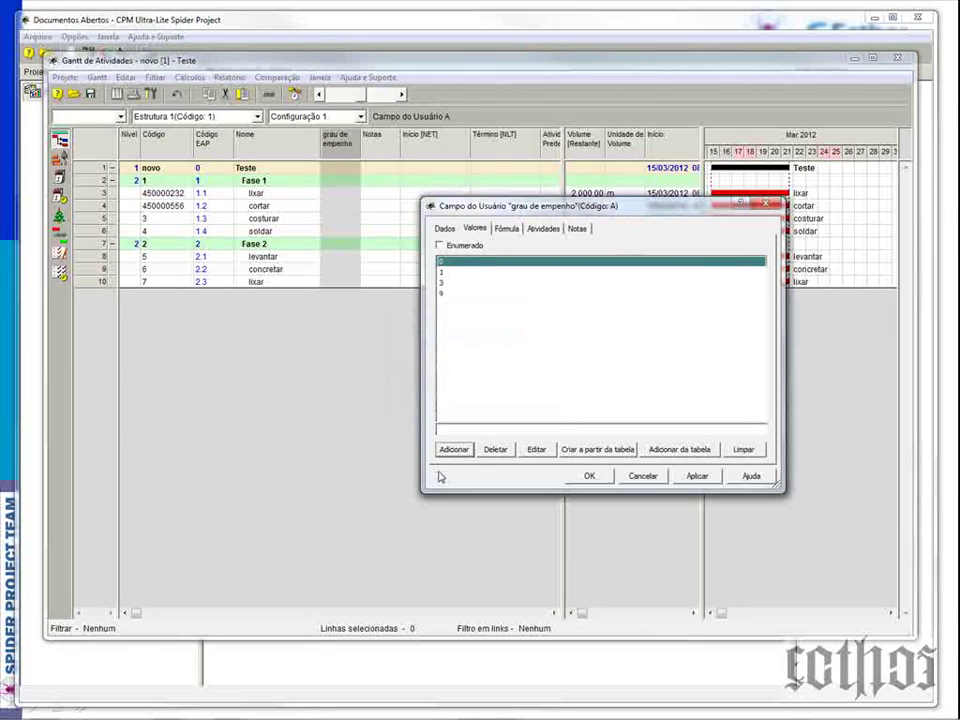
click(439, 245)
click(589, 476)
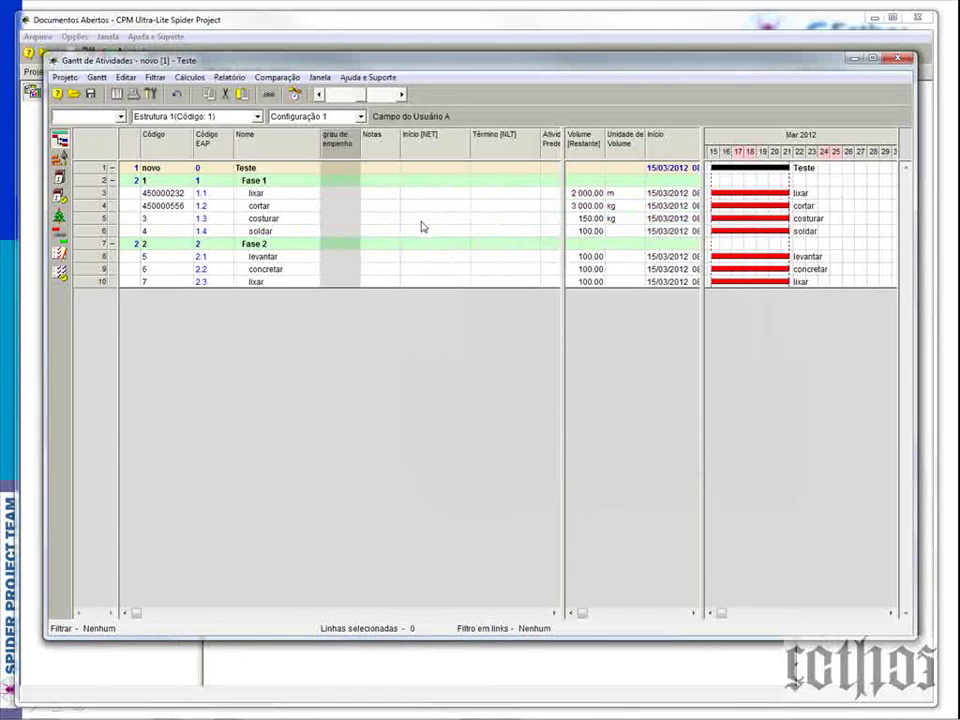
Widen the grau de empenho column slightly and set it to 9 for lixar, cortar, costurar and soldar in Fase 1
drag(360, 137, 363, 137)
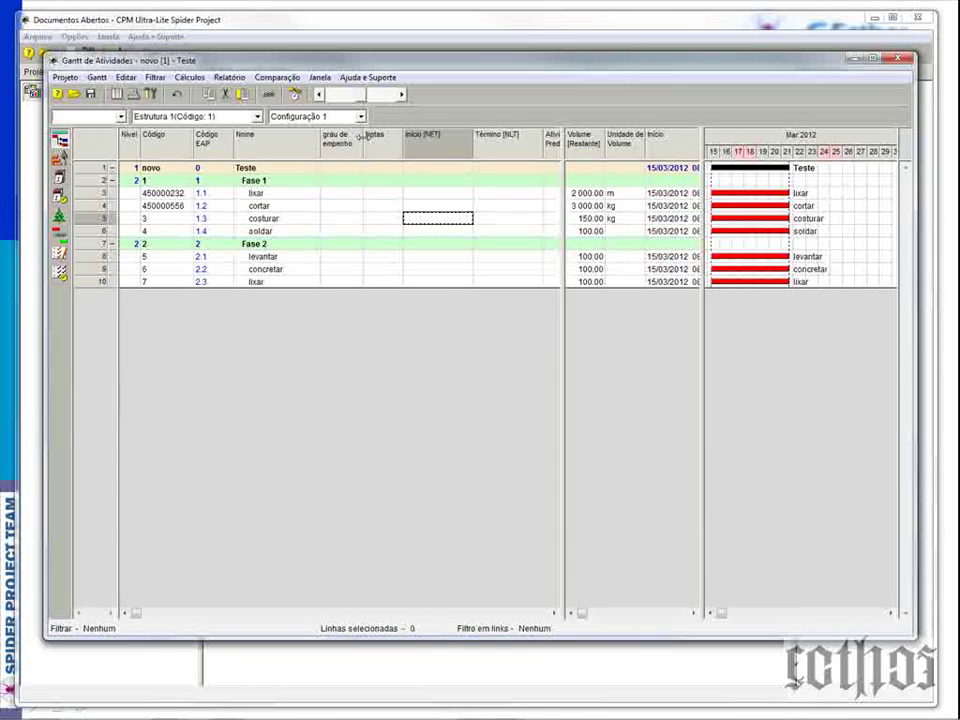
click(349, 195)
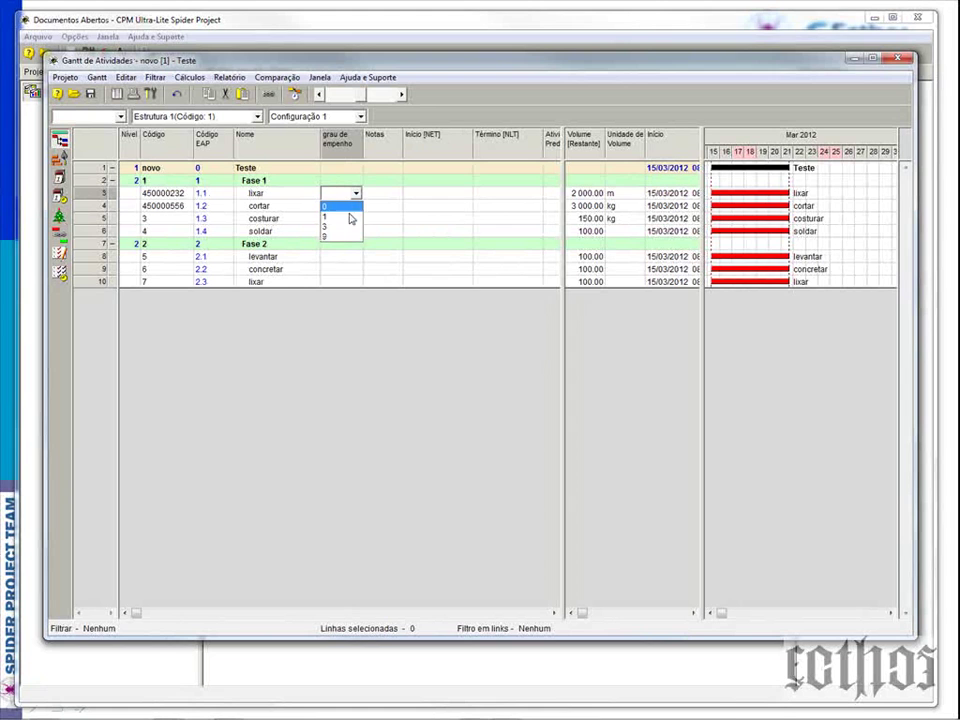
click(349, 238)
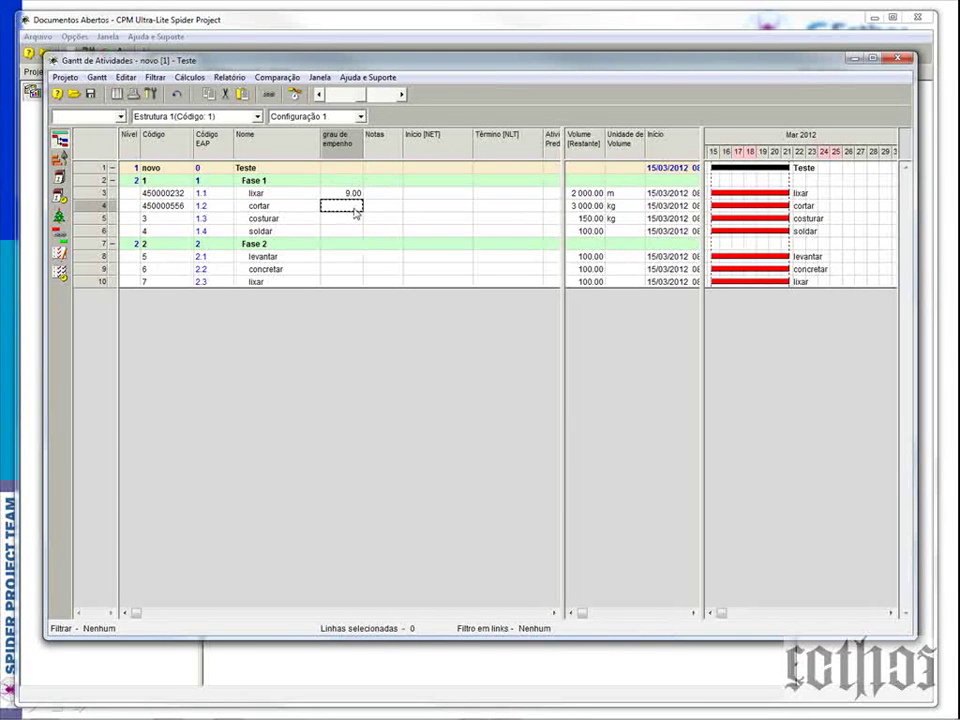
click(356, 207)
click(349, 248)
click(345, 218)
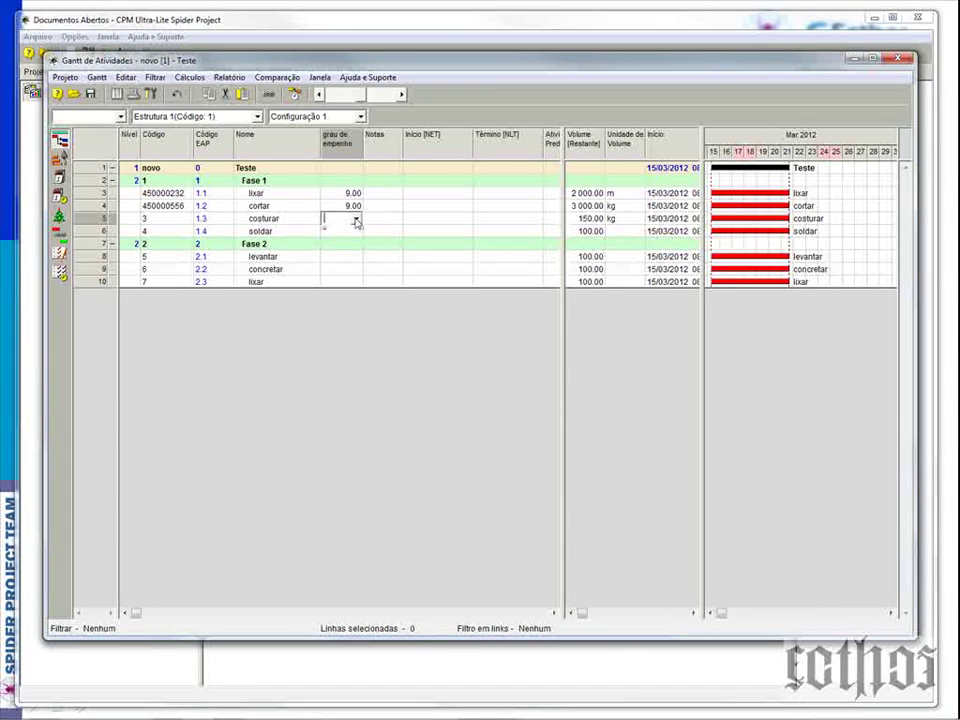
click(356, 218)
click(357, 261)
click(349, 231)
click(356, 231)
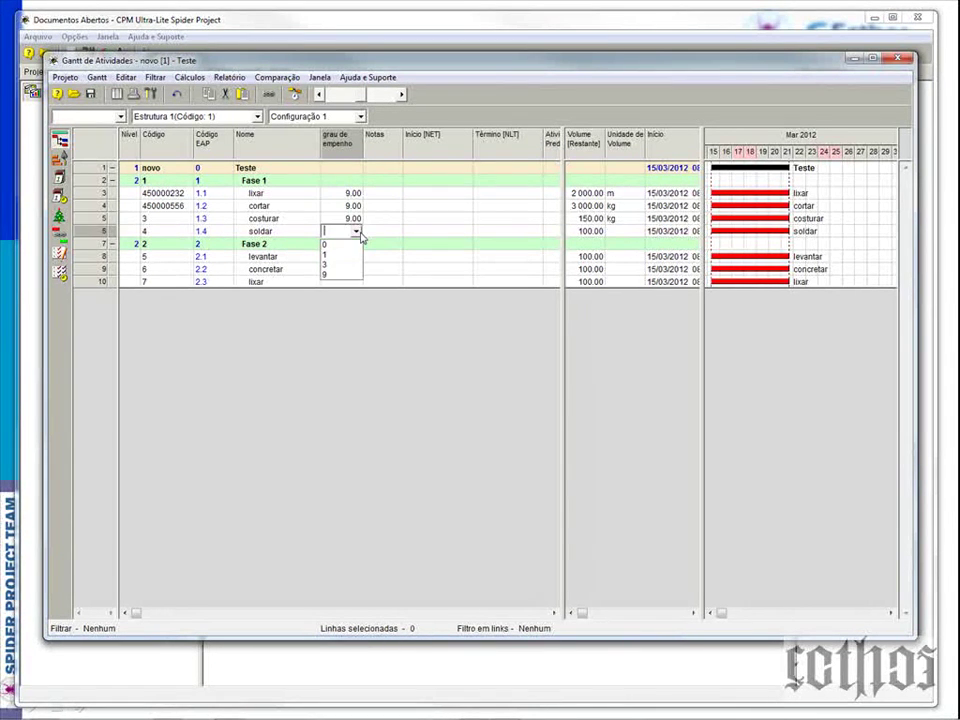
click(356, 275)
Set grau de empenho to 3 for levantar and concretar and to 9 for lixar in Fase 2
click(352, 257)
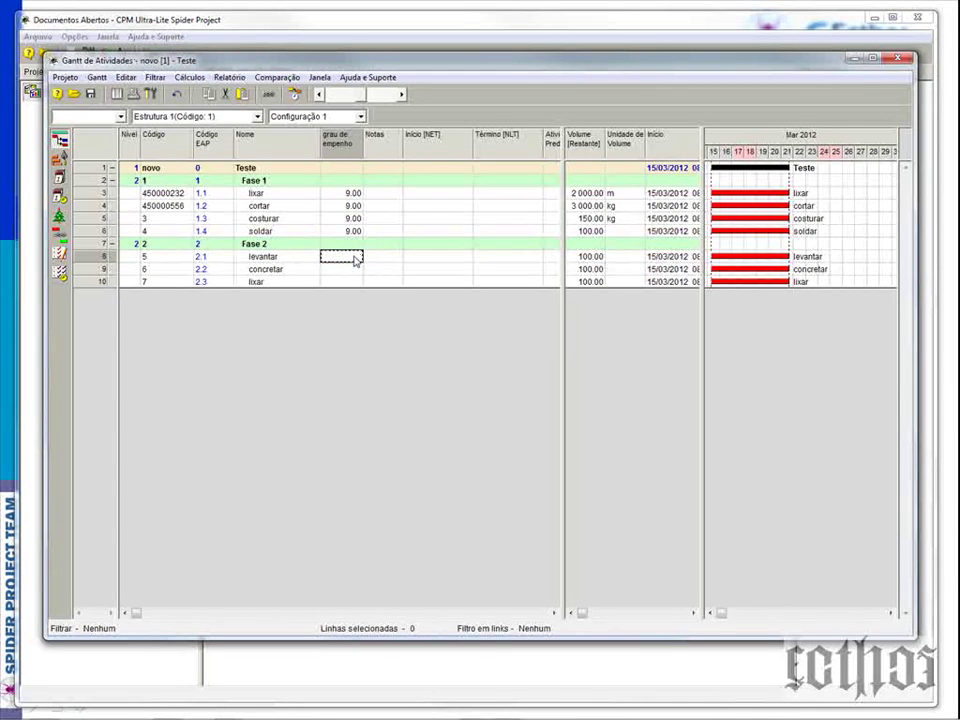
click(356, 258)
click(355, 259)
click(357, 258)
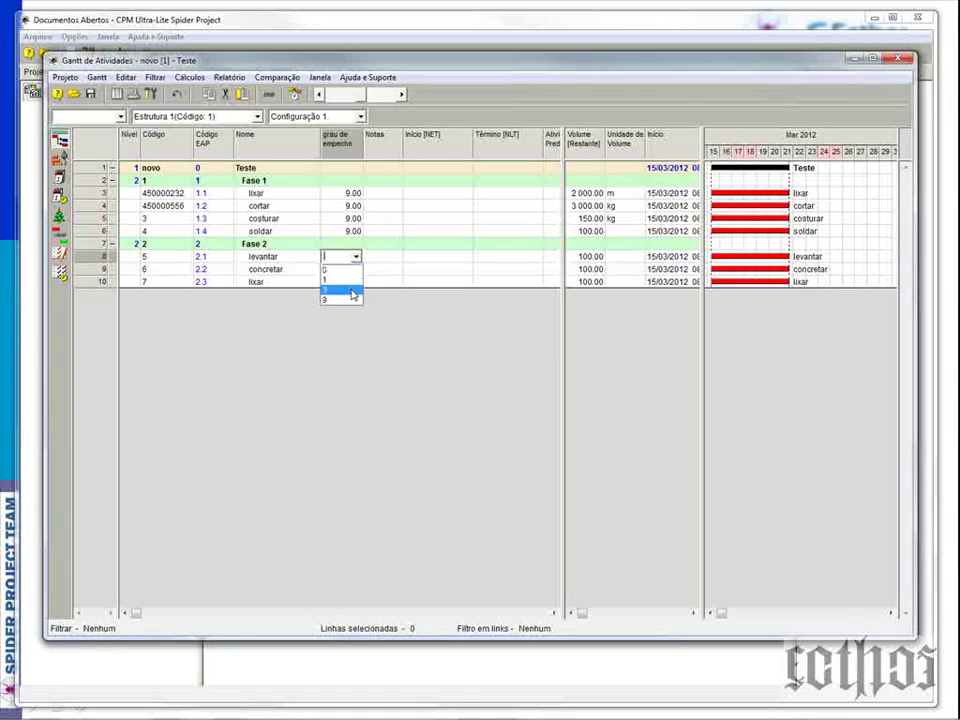
click(353, 290)
click(355, 270)
click(356, 272)
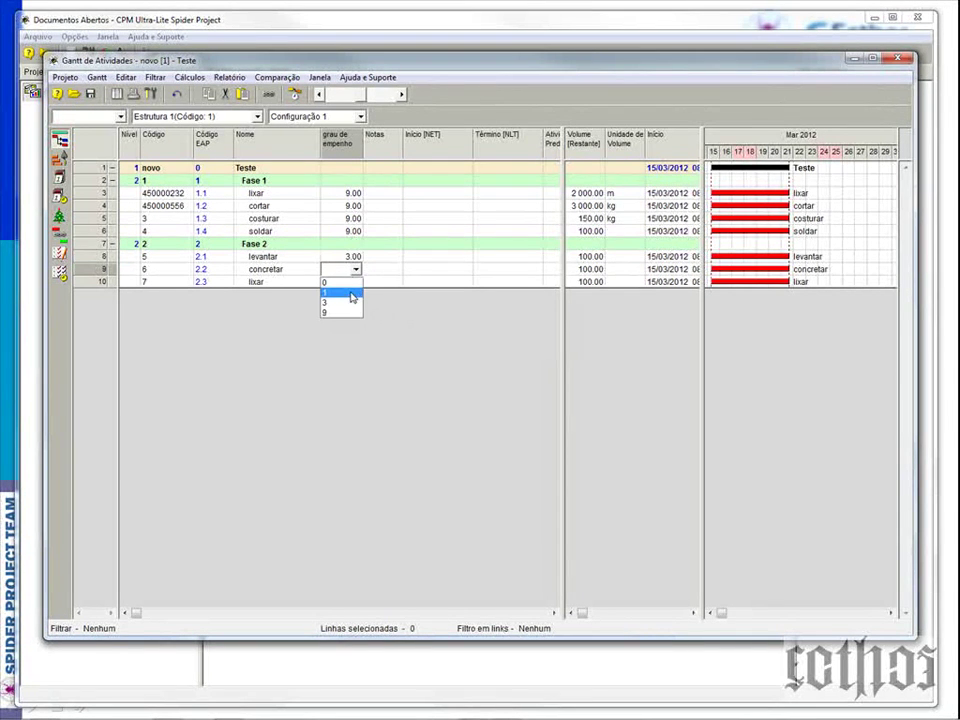
click(338, 297)
click(355, 282)
click(357, 282)
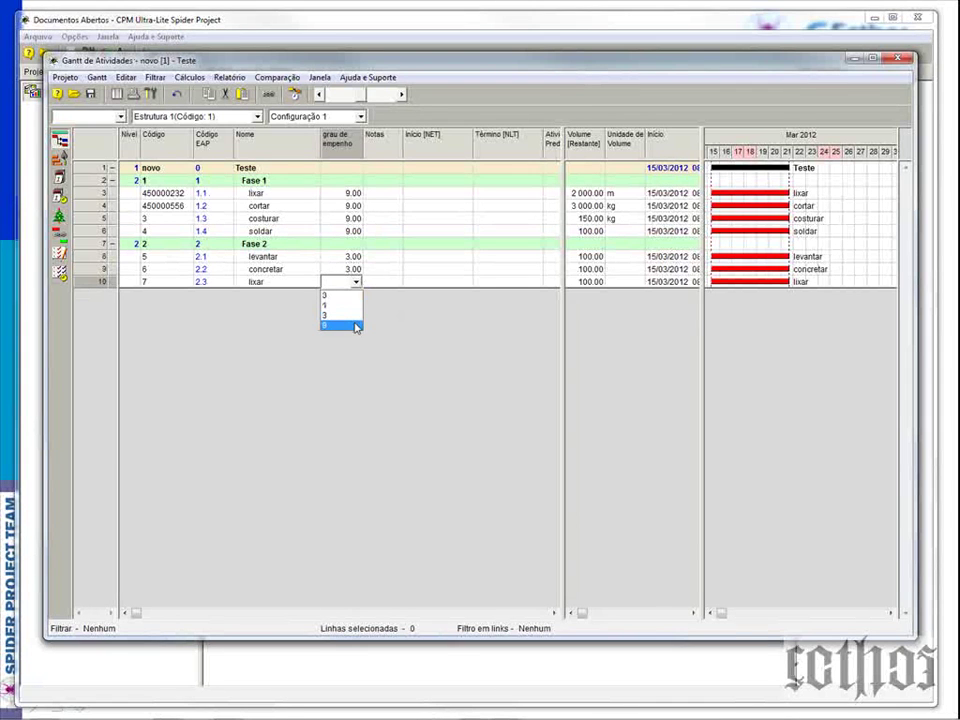
click(354, 322)
click(401, 259)
Enlarge the table section beside the Gantt chart to reveal the Término and Duração columns, and adjust the grau de empenho column's width
drag(363, 140, 379, 140)
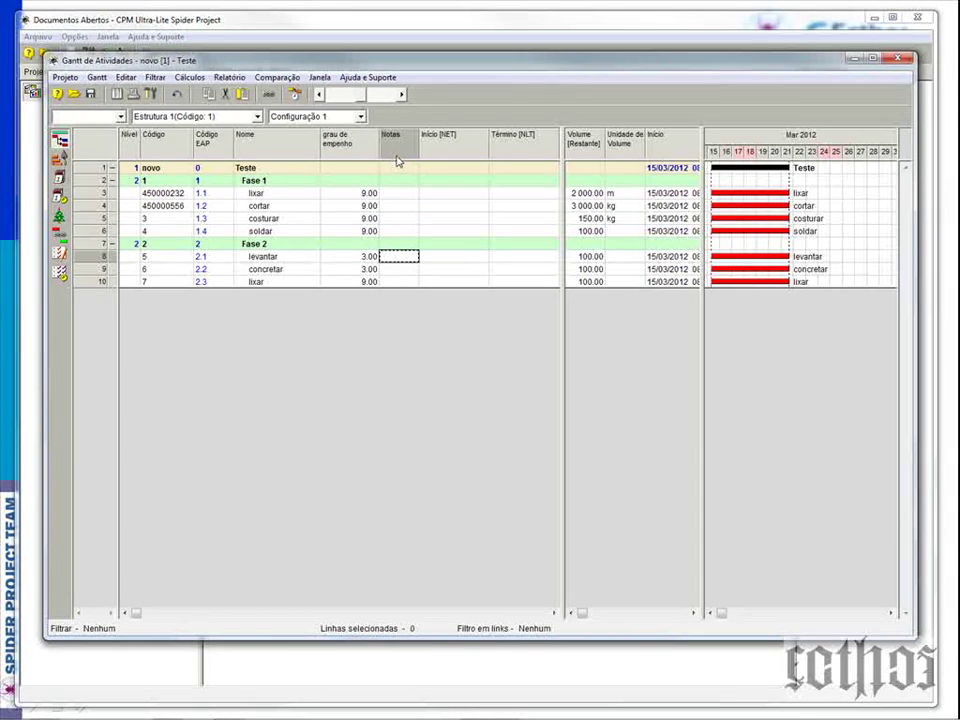
click(345, 196)
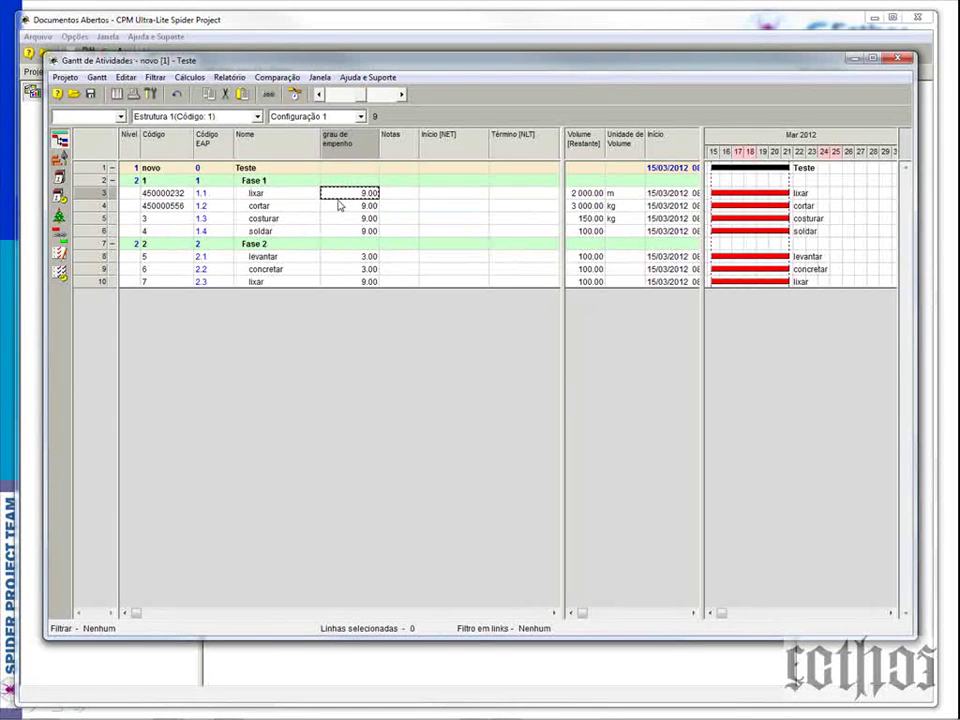
click(589, 195)
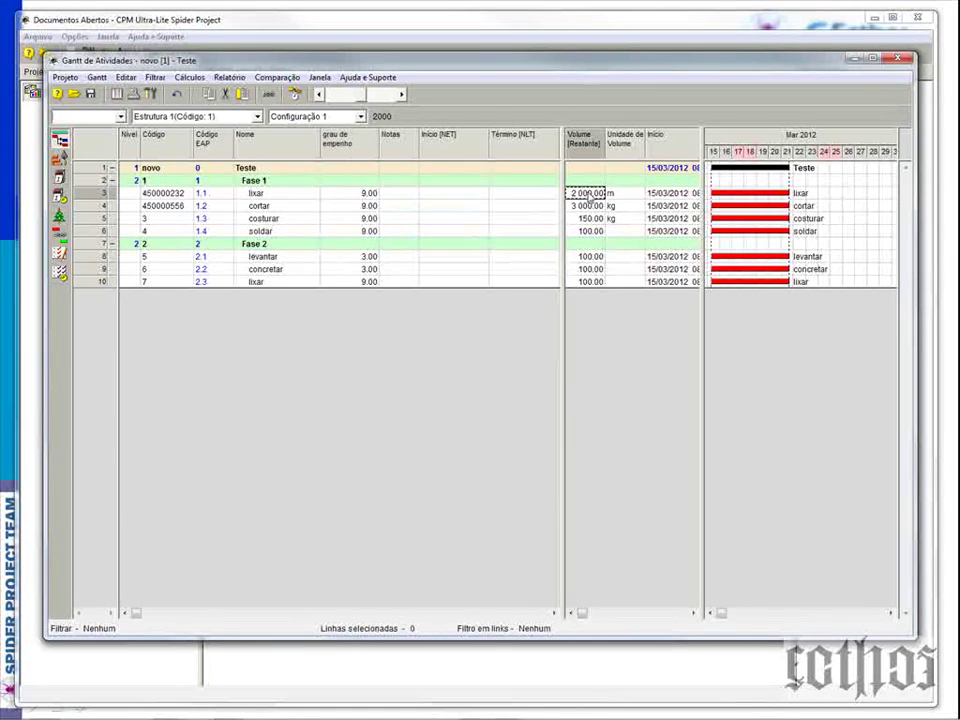
drag(705, 191, 815, 193)
click(696, 194)
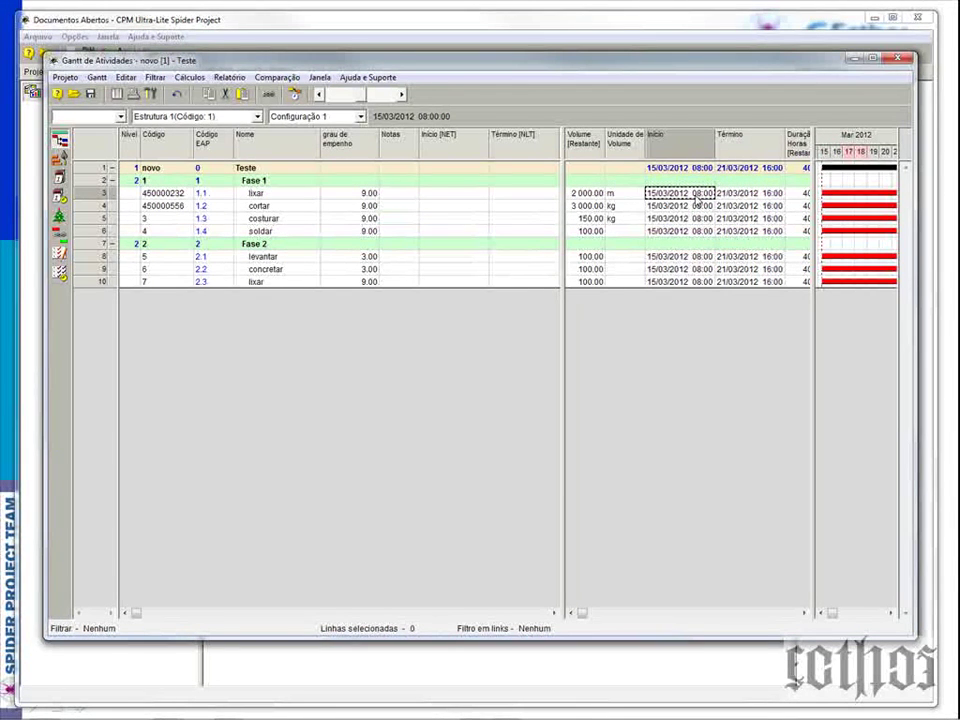
drag(814, 214, 874, 211)
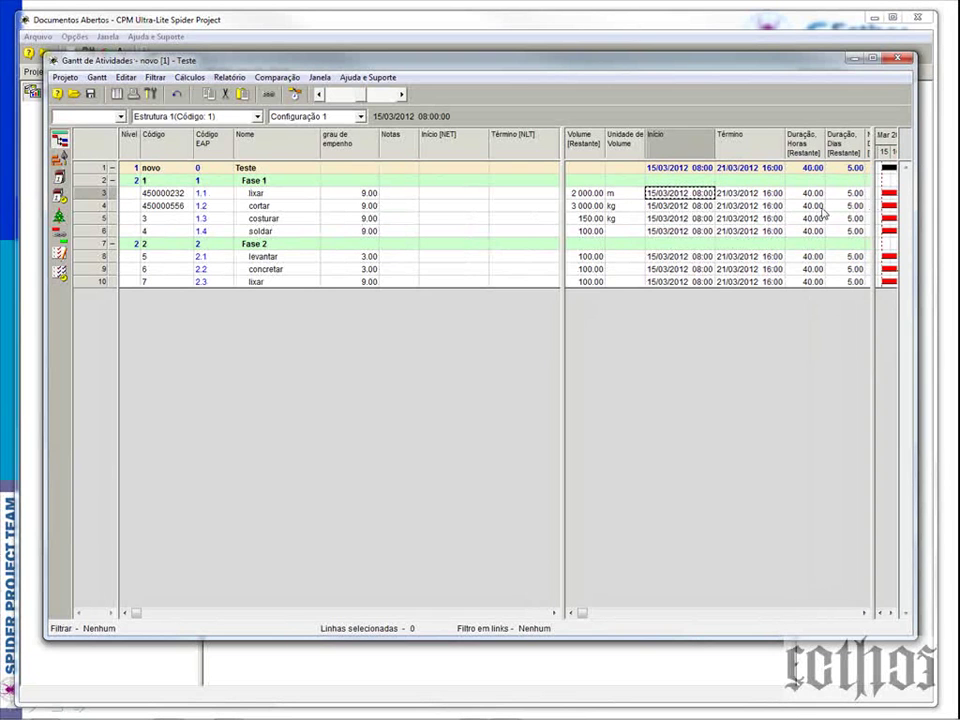
click(817, 207)
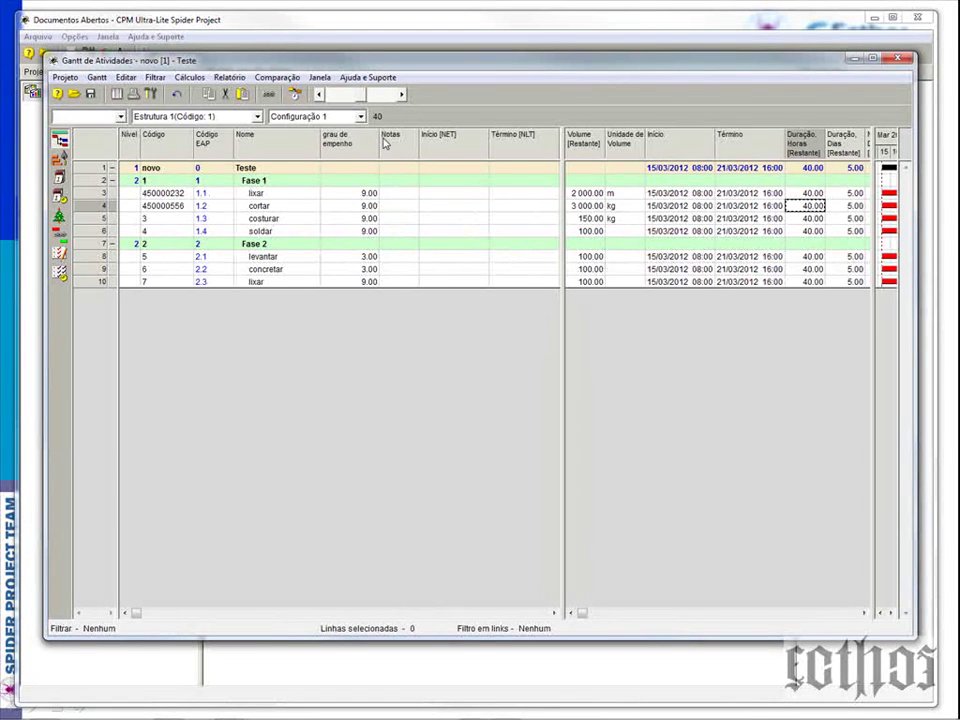
drag(380, 139, 365, 139)
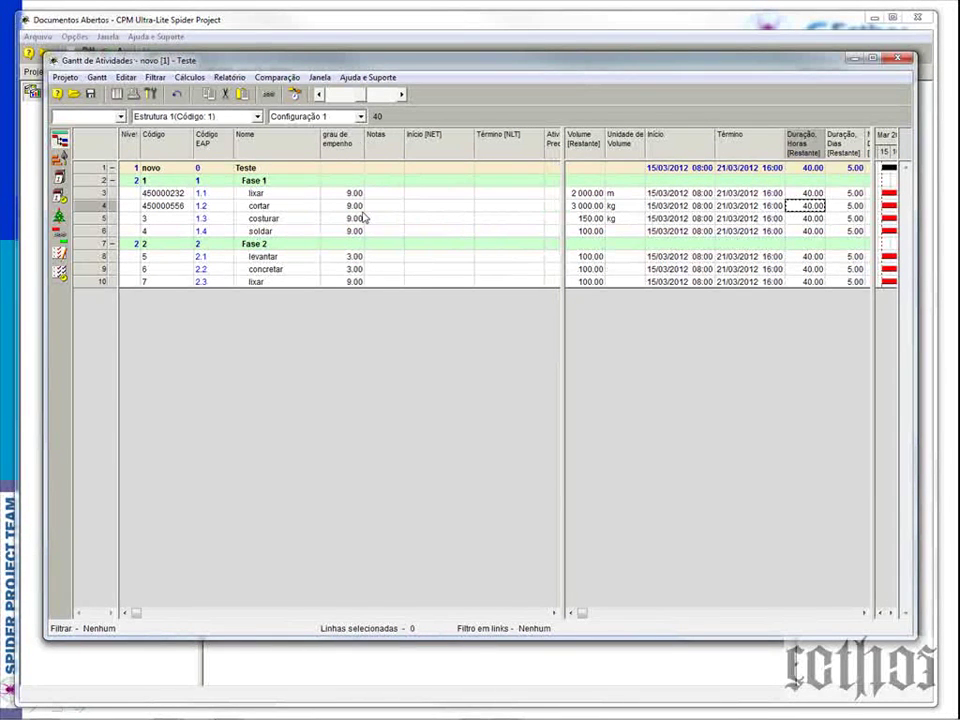
Enlarge the table section starting at Volume [Restante] to reveal the columns up to Folga Total, and reduce the Gantt window's height
drag(561, 210, 372, 255)
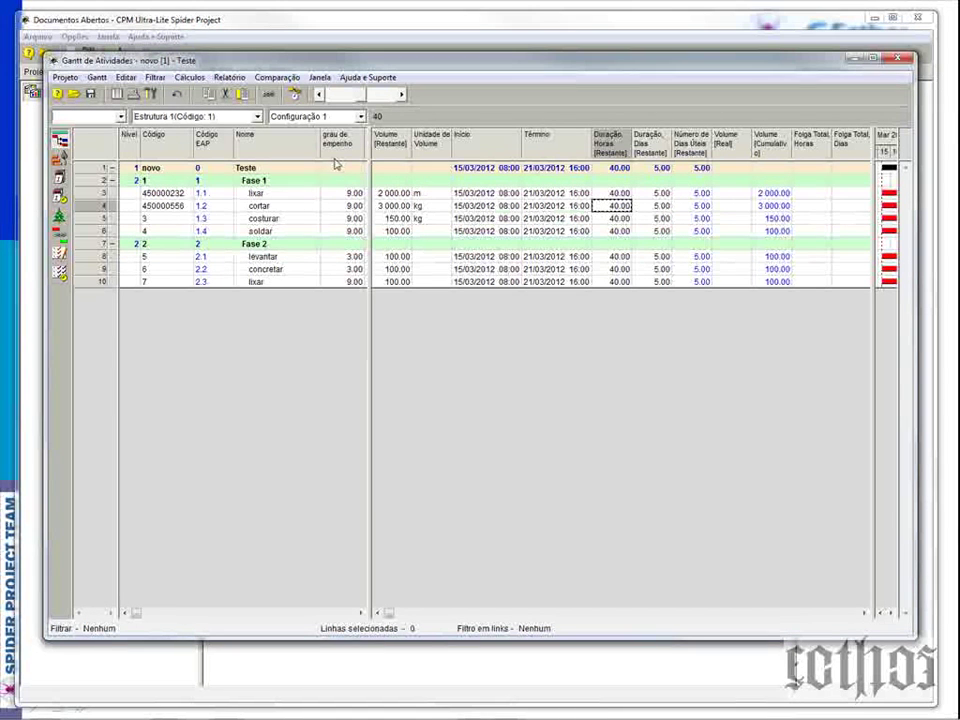
click(390, 142)
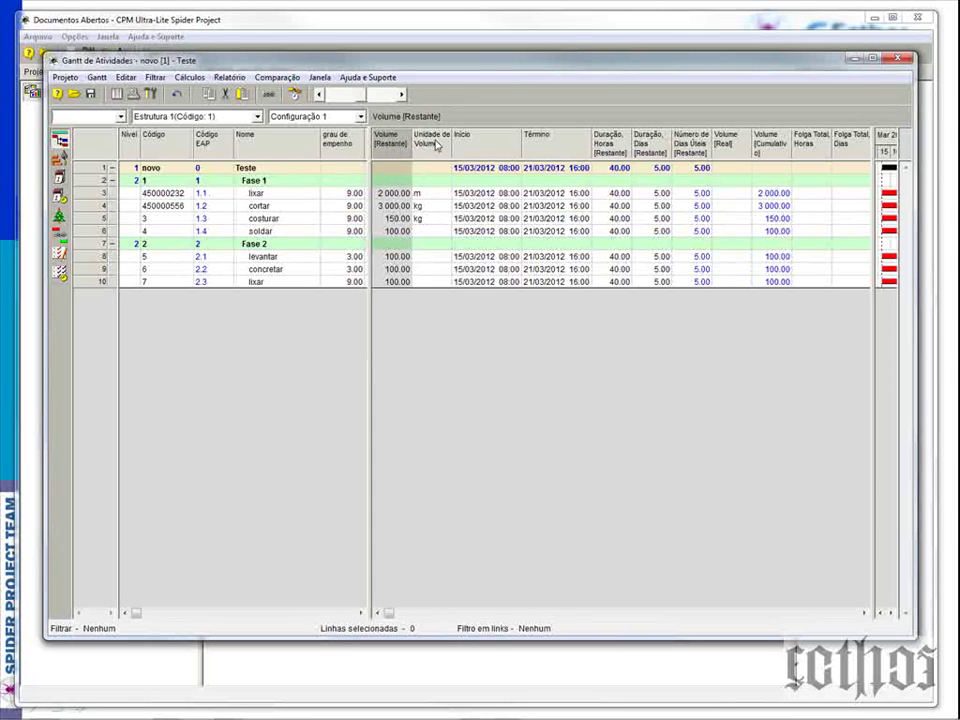
click(434, 143)
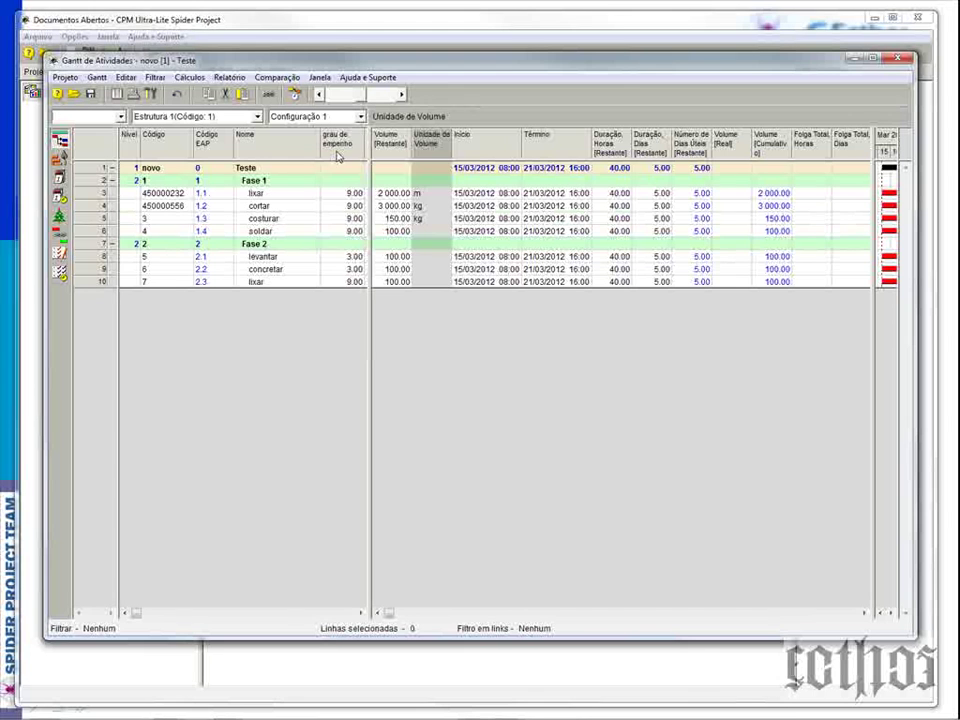
click(338, 190)
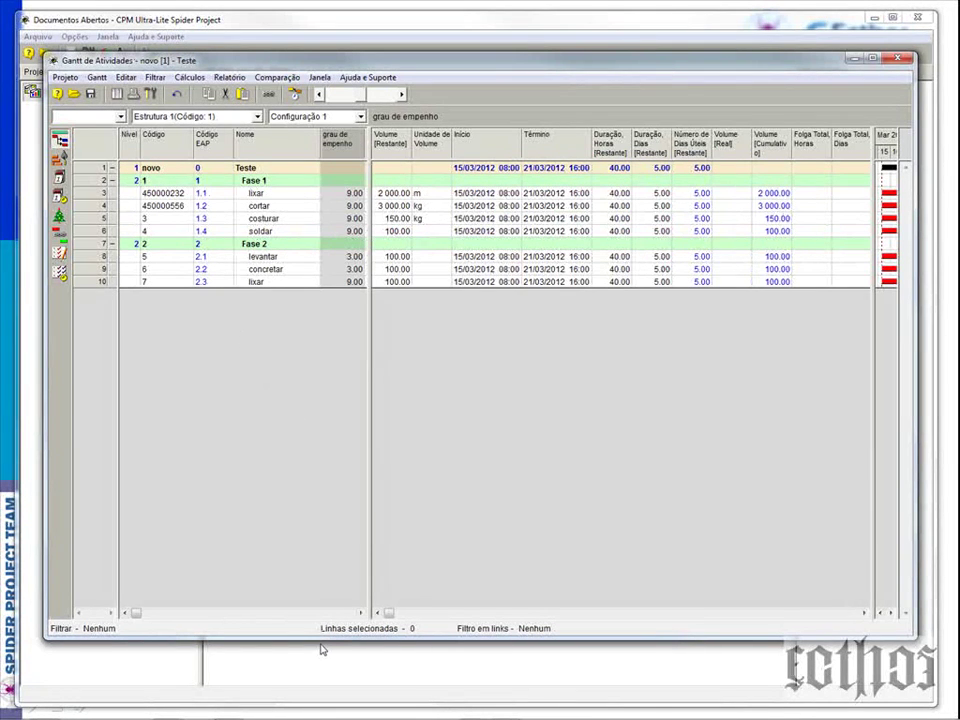
drag(321, 640, 310, 531)
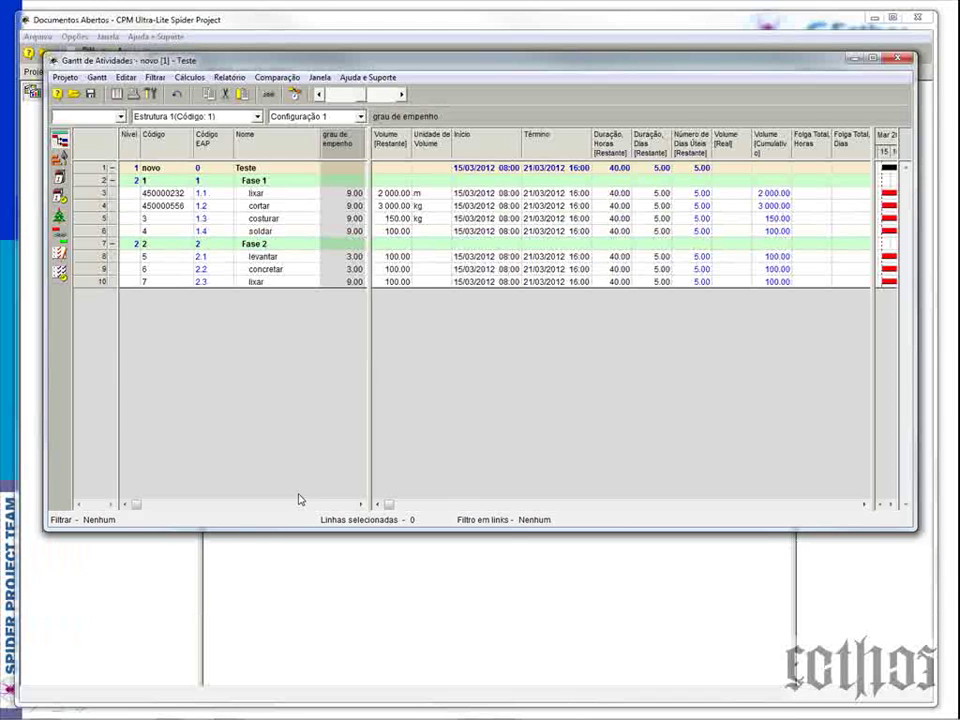
Check the grau de empenho user field in the properties of lixar and cortar in Fase 1 and levantar in Fase 2, and cancel
right_click(98, 193)
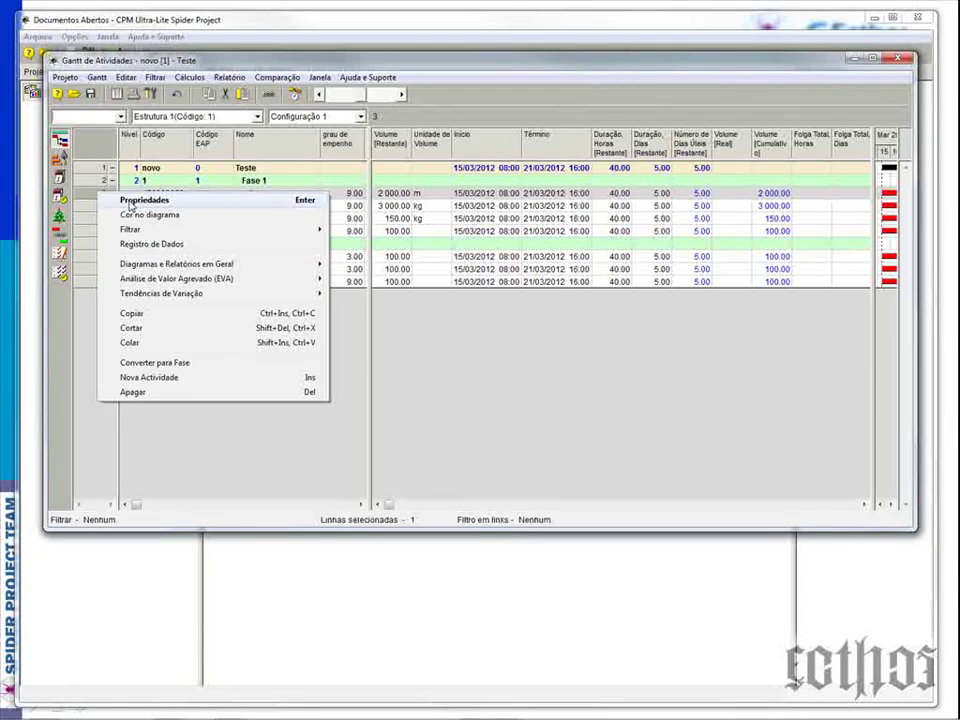
click(130, 201)
click(745, 204)
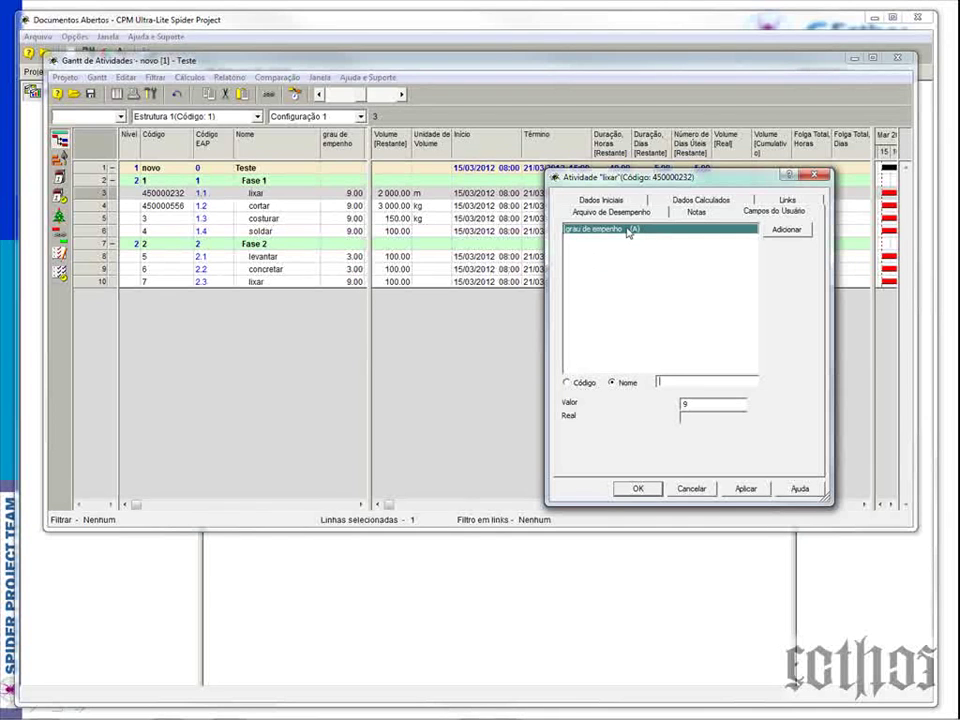
click(722, 405)
click(291, 208)
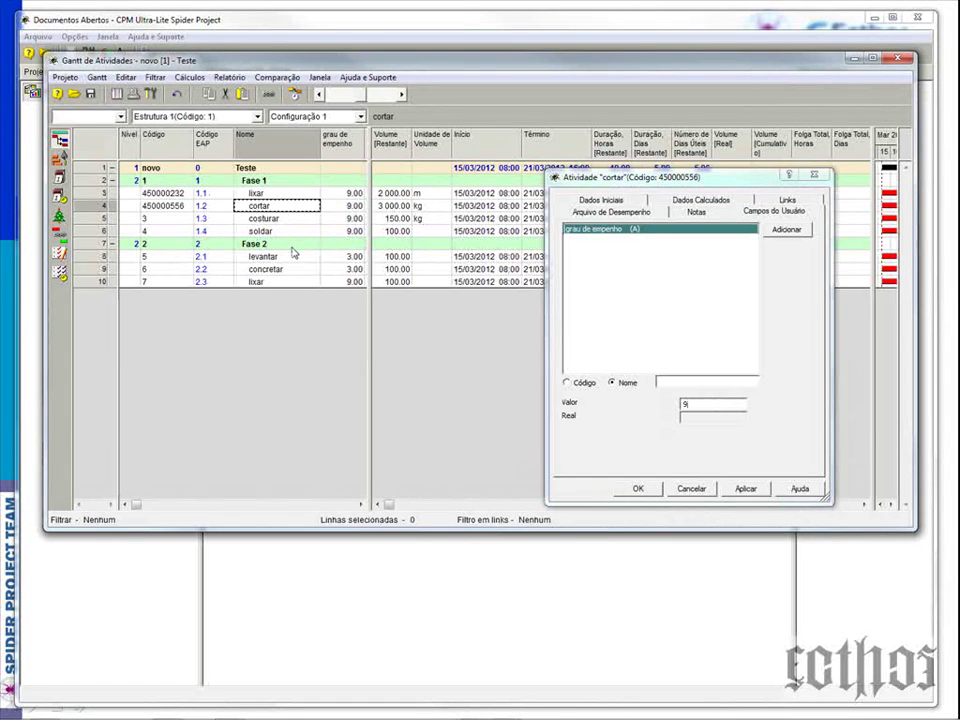
click(293, 253)
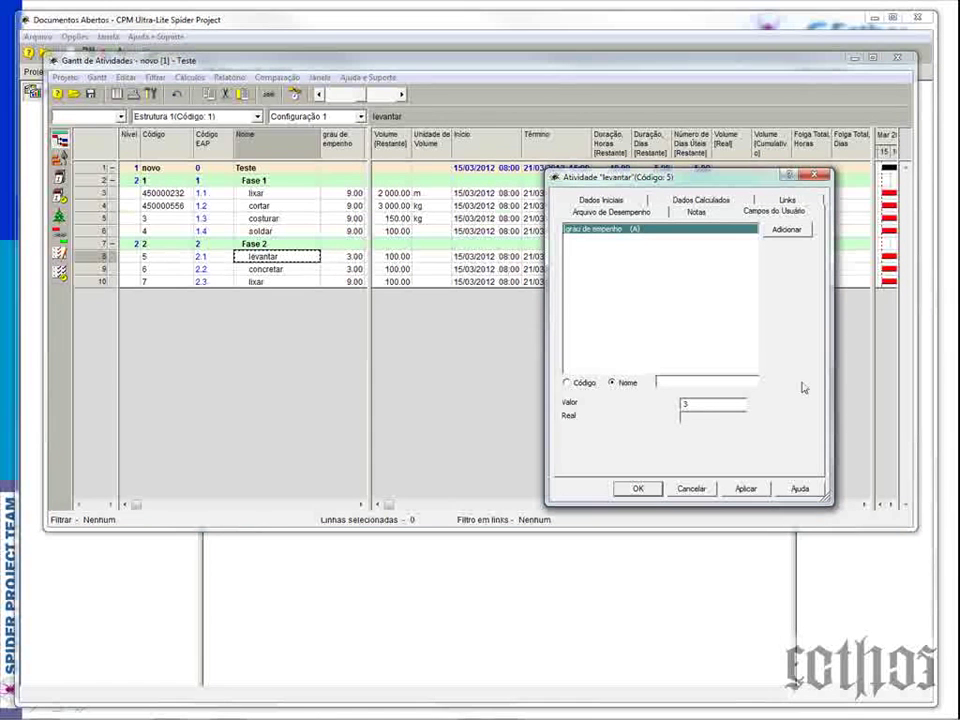
text(.)
drag(726, 404, 648, 416)
click(707, 490)
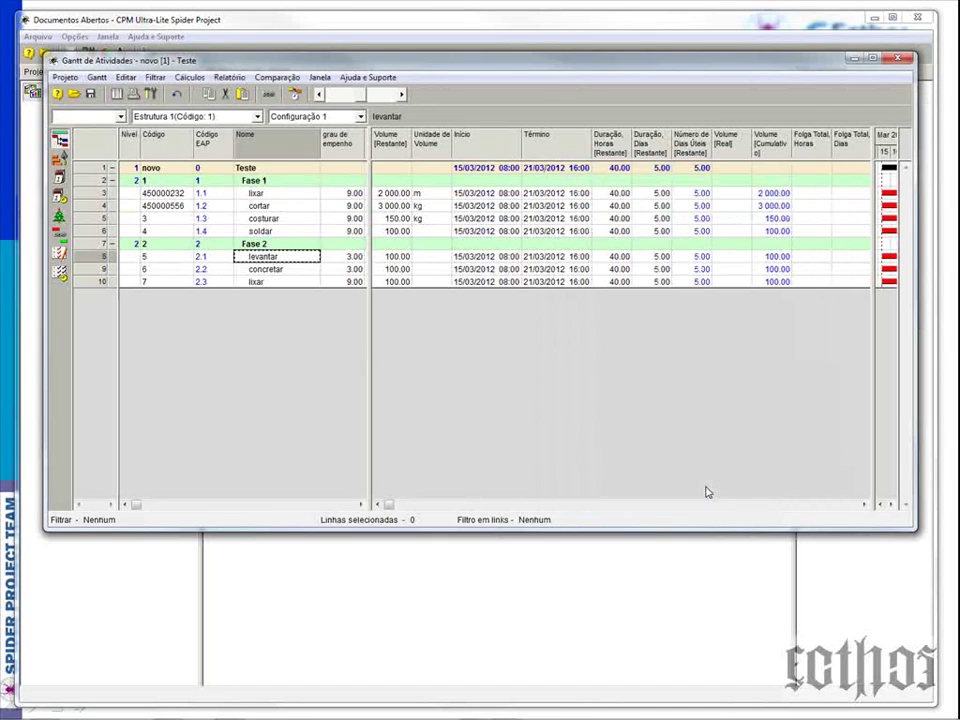
Examine the remaining duration in hours and the Início and Término dates of the Fase 1 activities
click(619, 193)
click(619, 205)
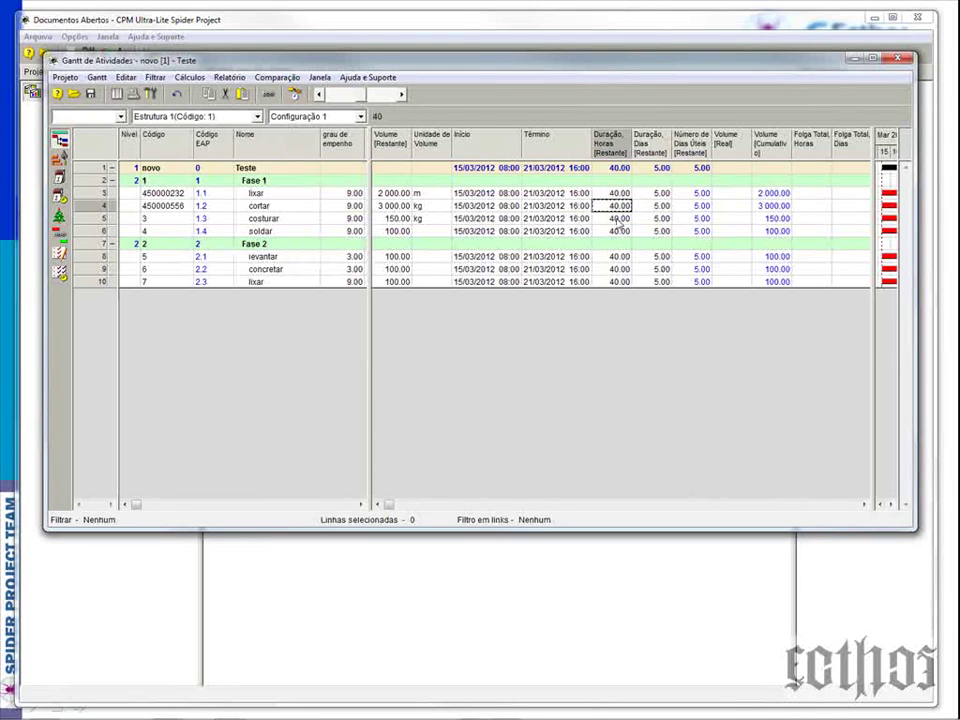
click(619, 218)
click(619, 231)
click(485, 193)
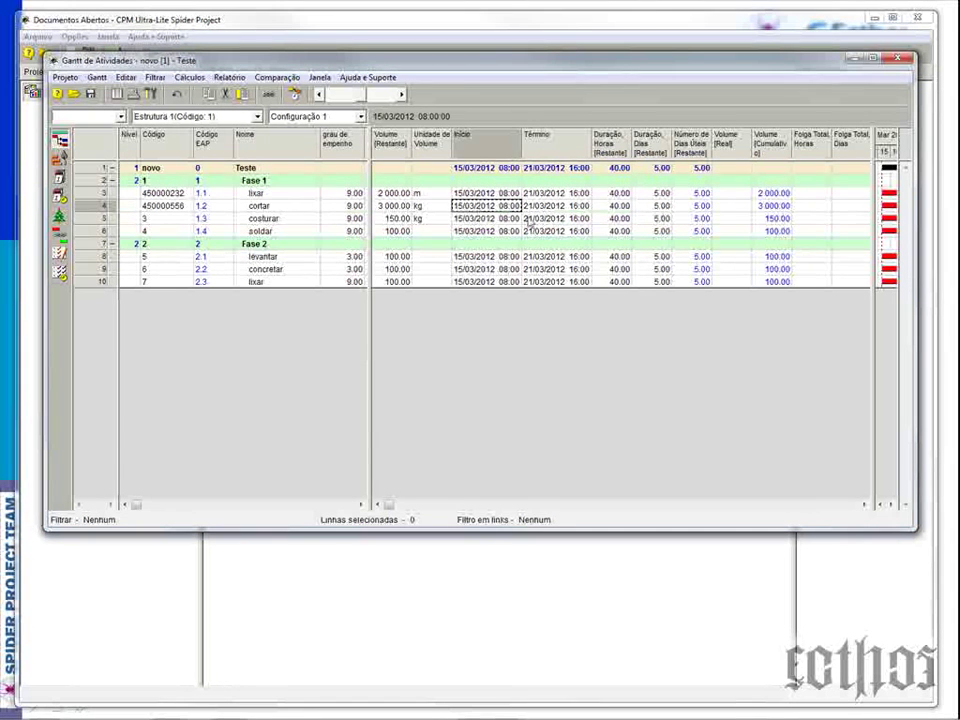
click(540, 218)
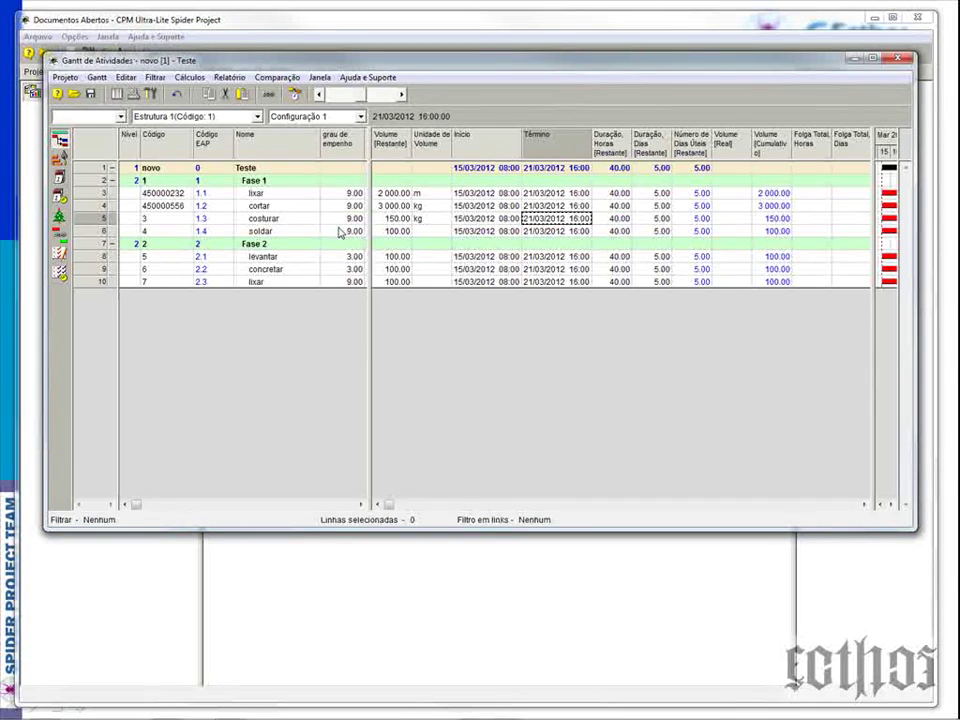
Create a numeric user field named produtividade before the Início column and widen its column to fit the heading
right_click(462, 147)
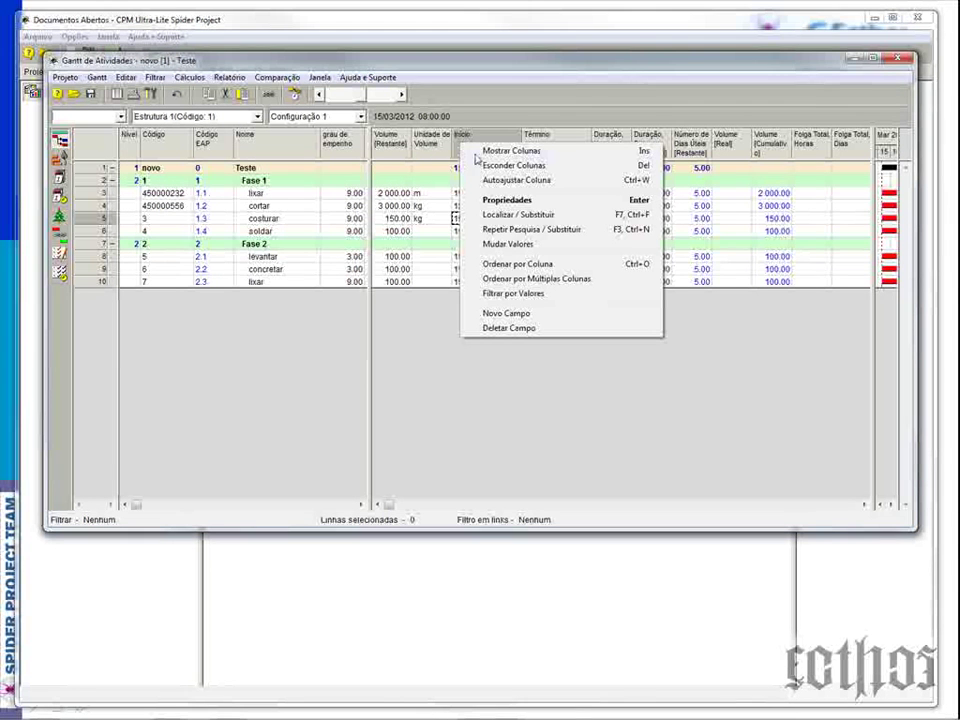
click(505, 315)
text(p)
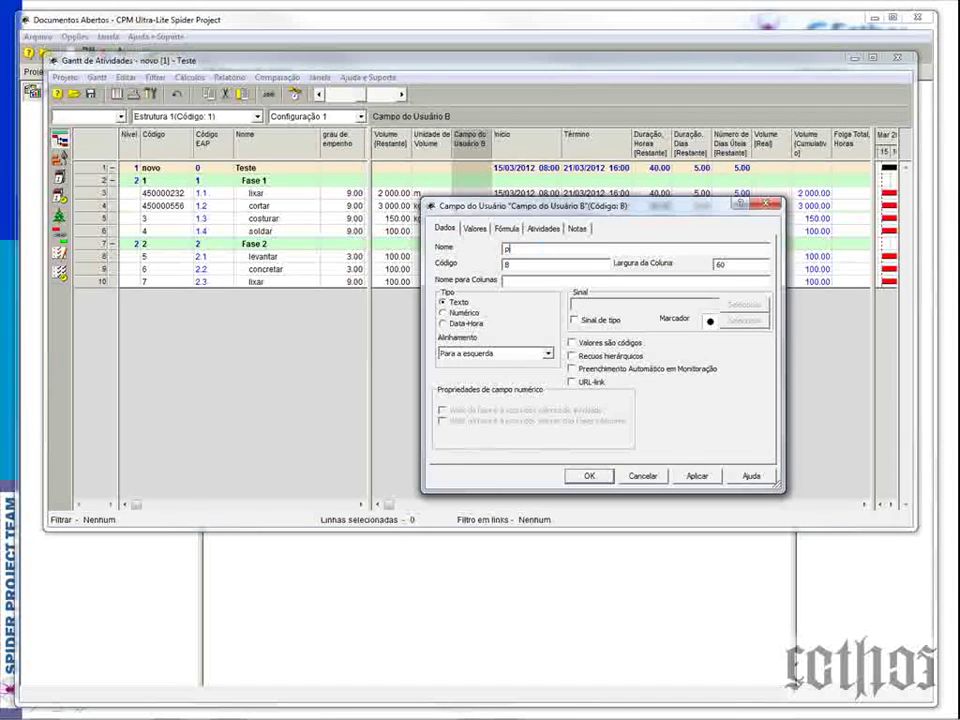
text(rodutividade)
click(464, 314)
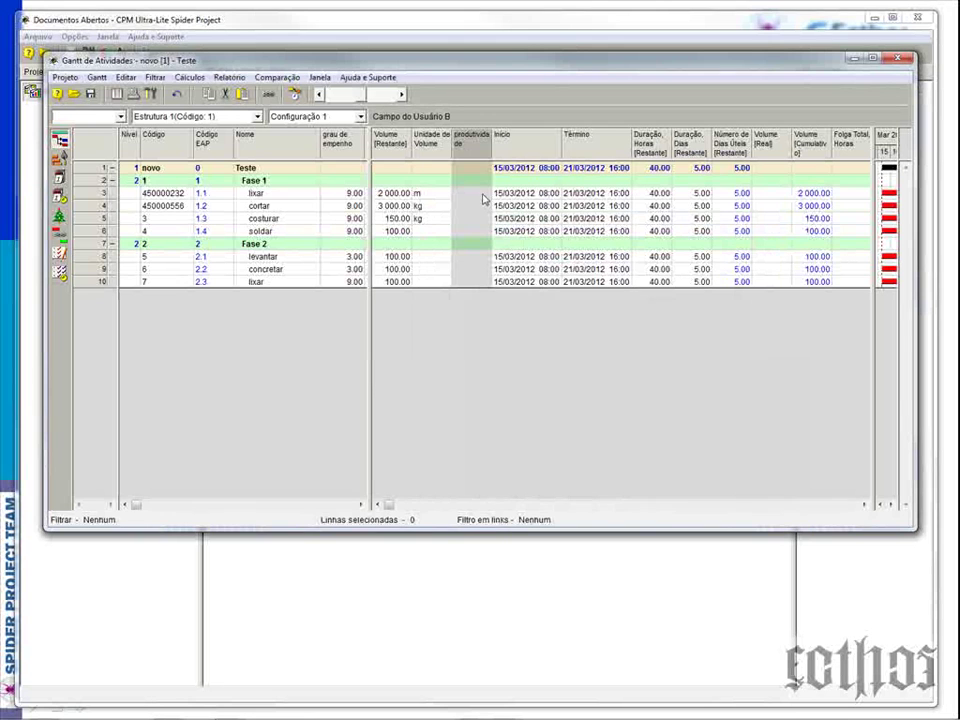
drag(491, 140, 511, 140)
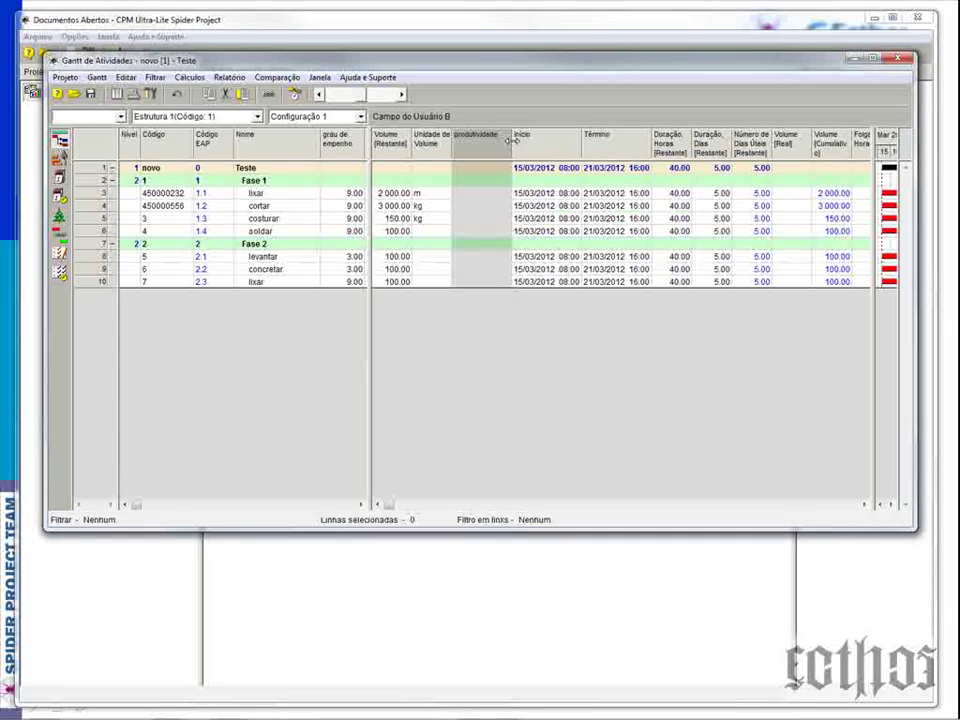
Create a new formula named "calculo da produtividade da atividade" for the Gantt table
click(478, 196)
click(122, 78)
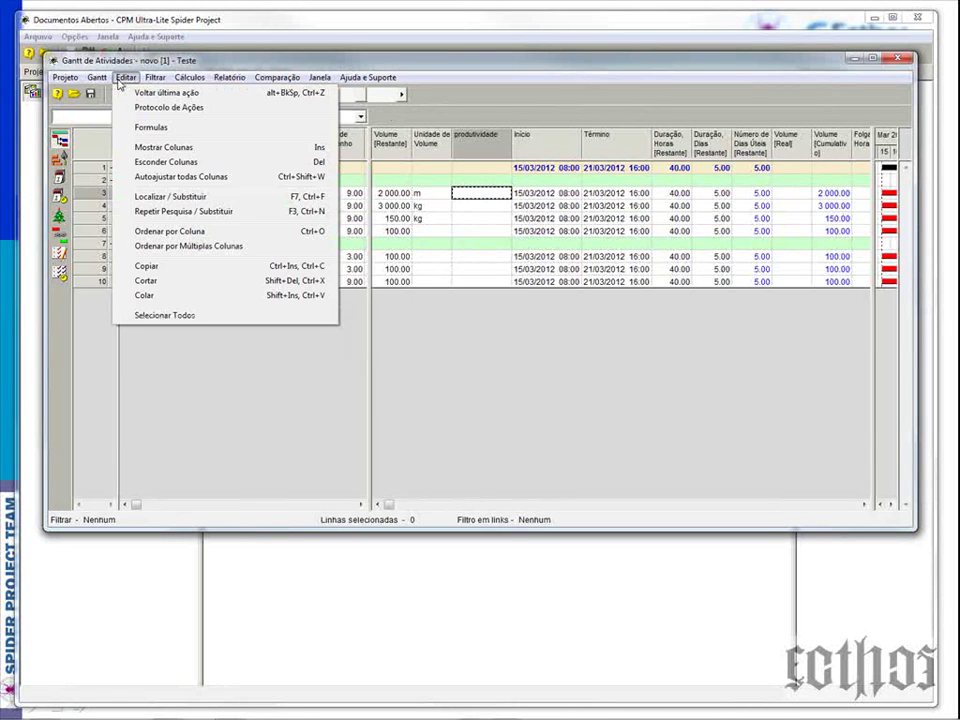
click(98, 129)
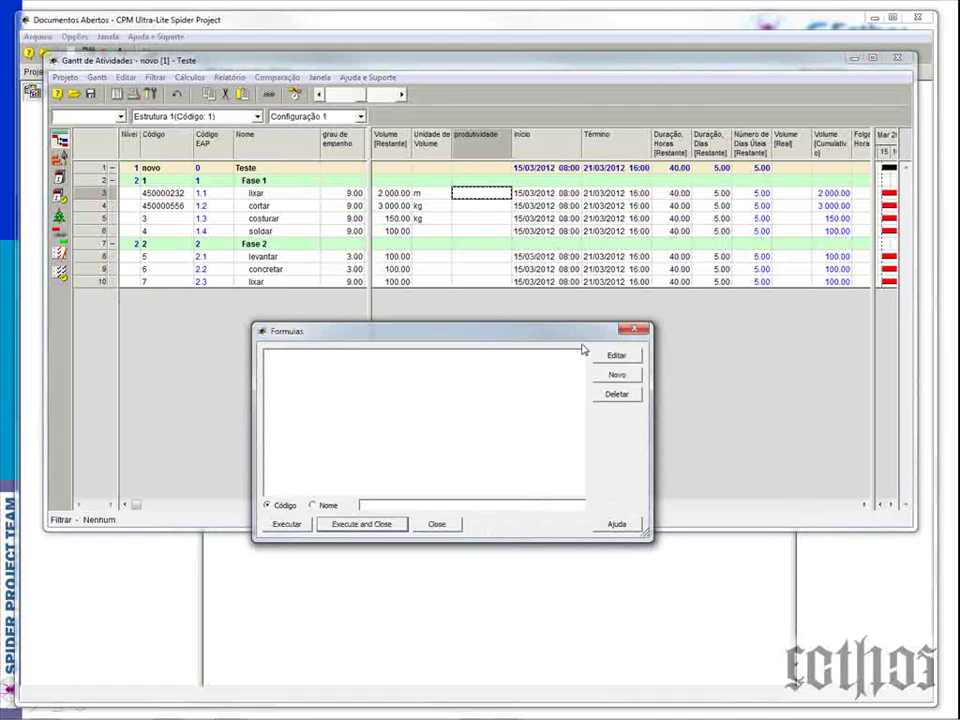
click(615, 377)
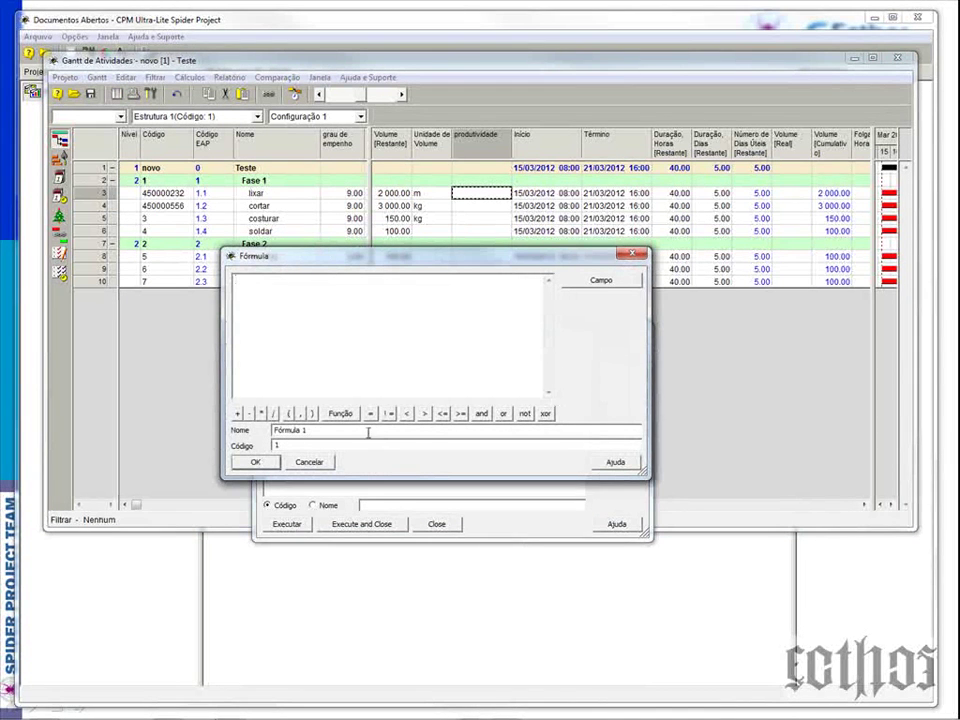
drag(368, 432, 244, 432)
text(calculo da produtividade da ativiad)
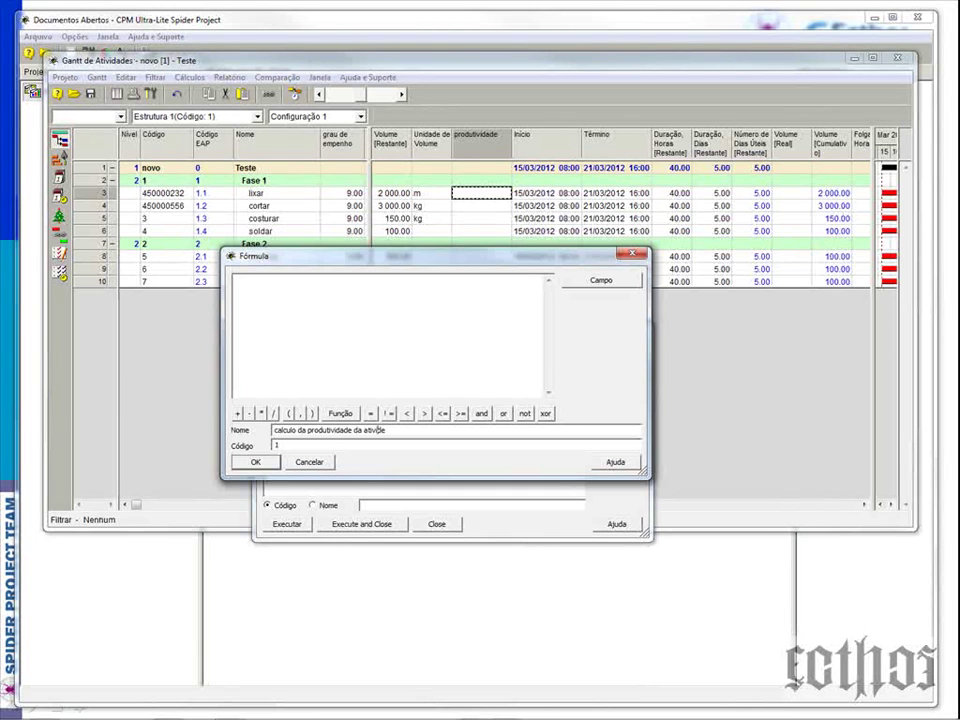
click(257, 464)
click(487, 411)
drag(386, 431, 273, 431)
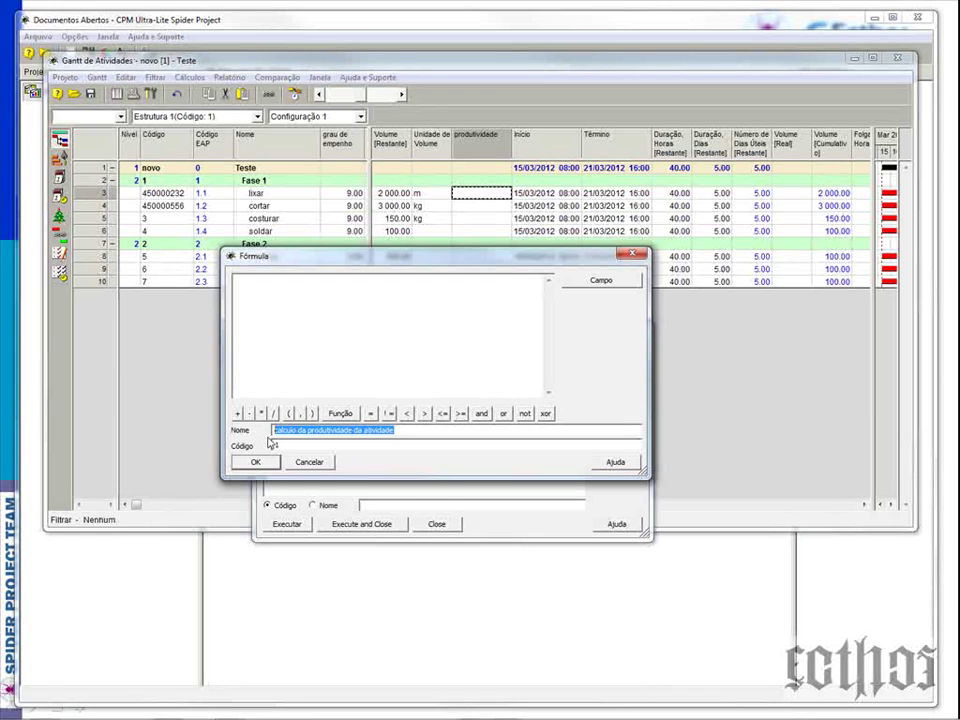
Begin the formula by assigning the standard field Volume [Restante] to the user-defined field produtividade
click(601, 280)
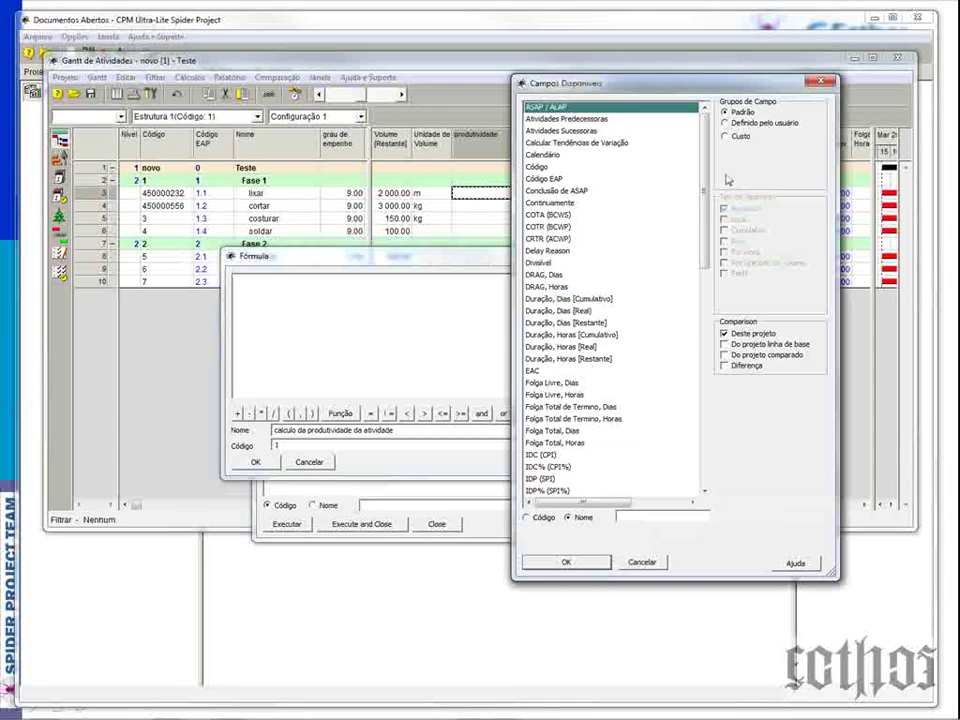
click(724, 153)
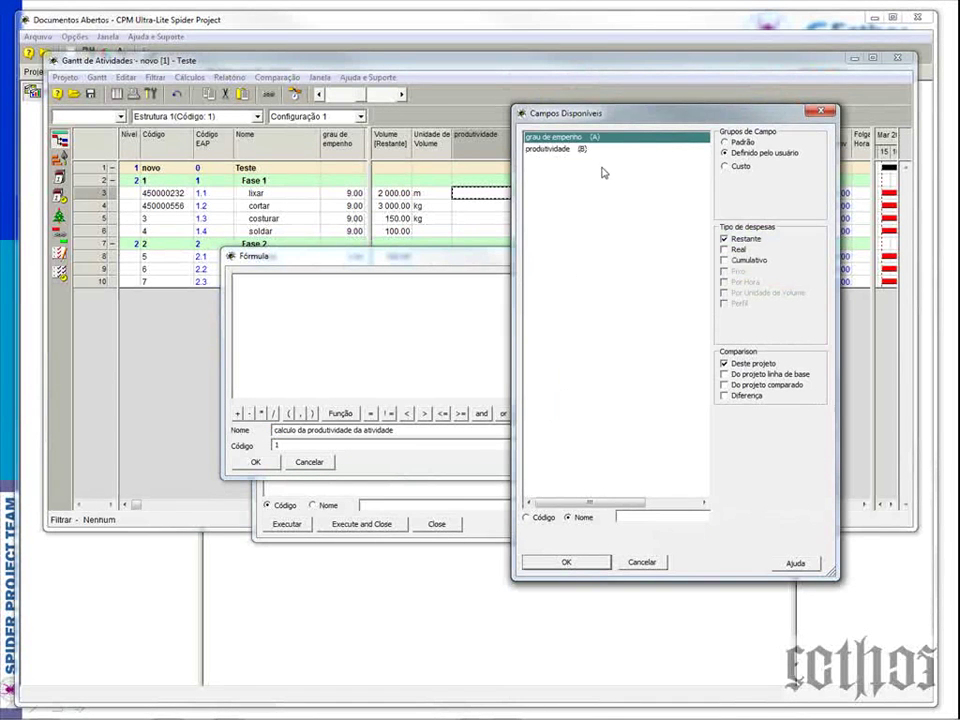
click(556, 148)
click(563, 561)
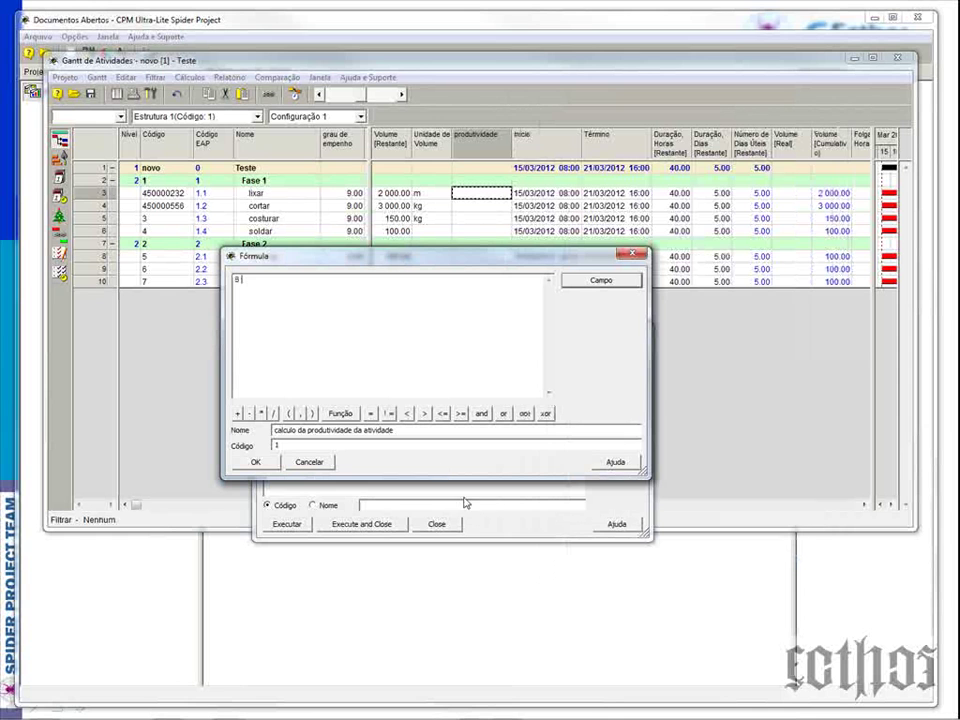
click(370, 413)
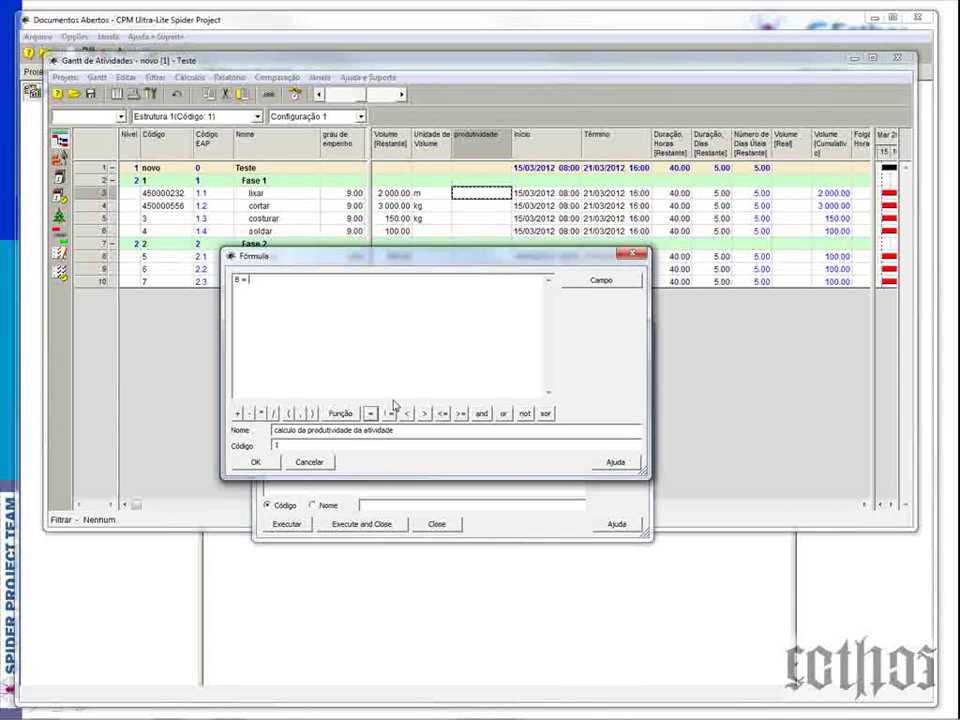
click(603, 281)
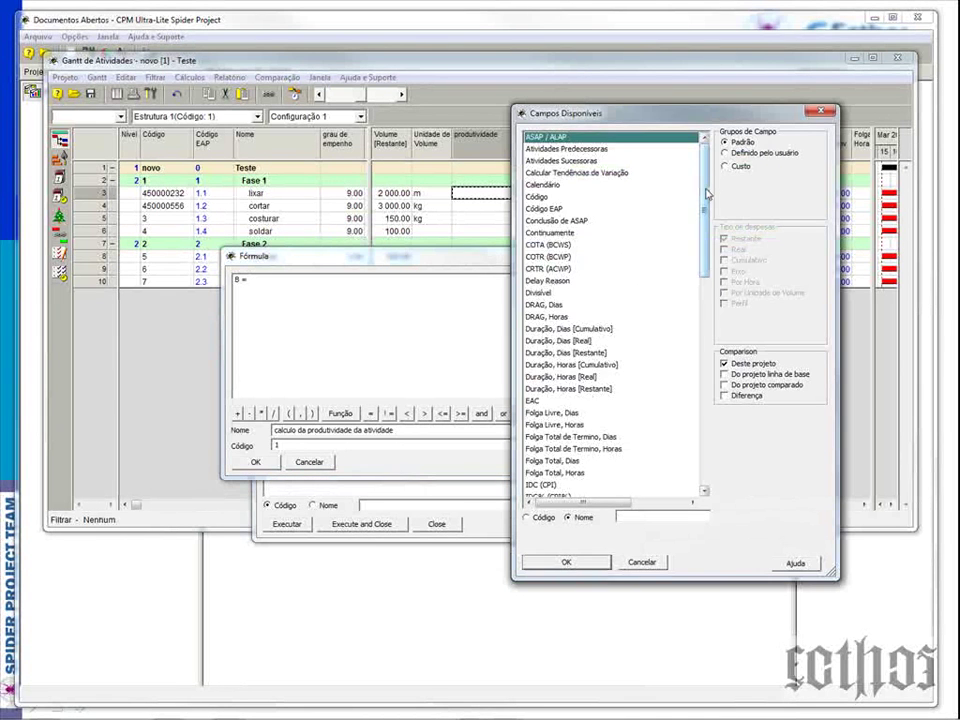
drag(706, 200, 706, 405)
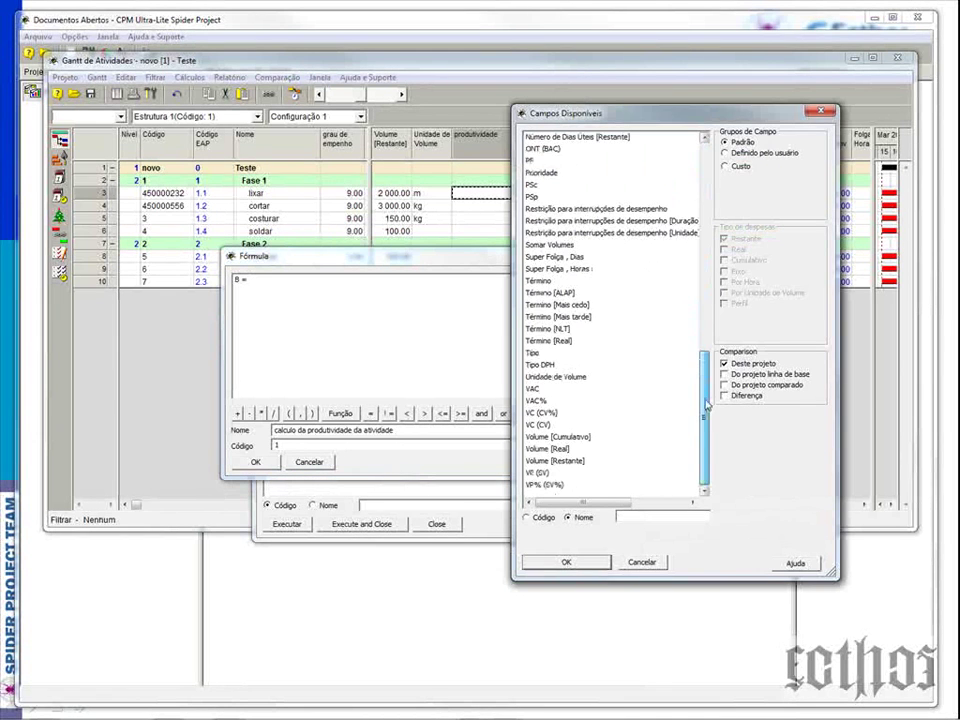
click(552, 460)
click(563, 563)
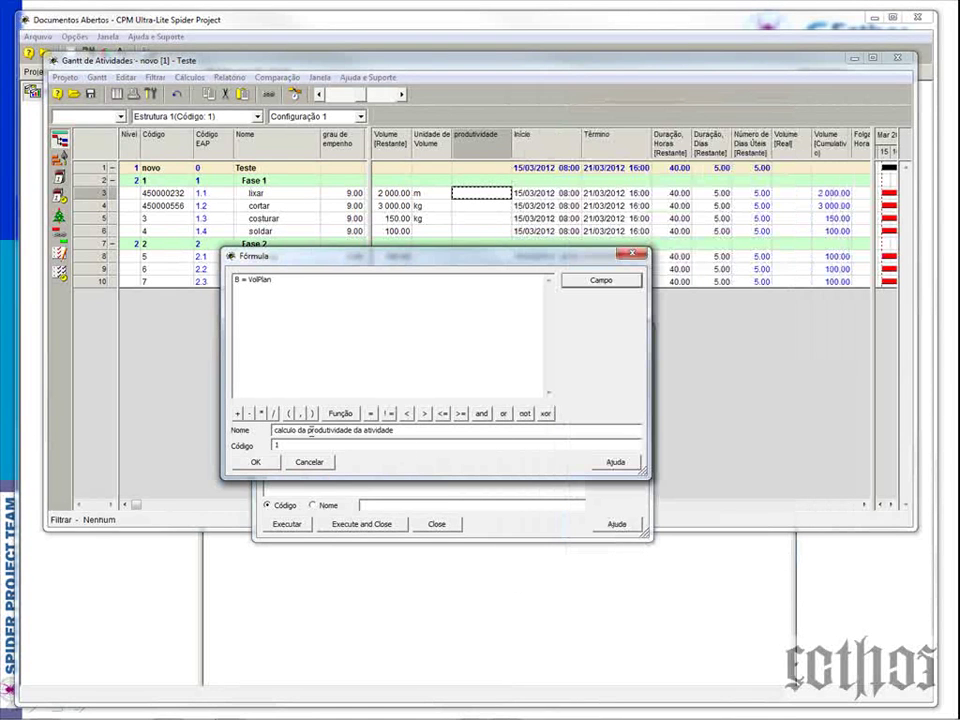
Divide the volume by Duração, Horas [Restante] in the formula, save it and execute it on the activities
click(274, 413)
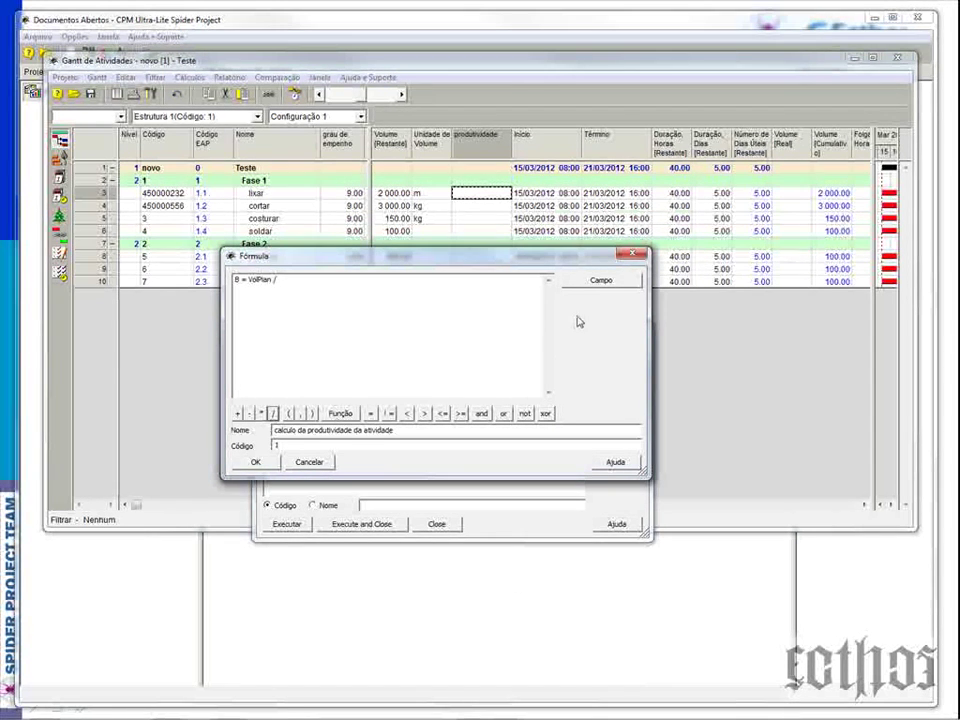
click(598, 284)
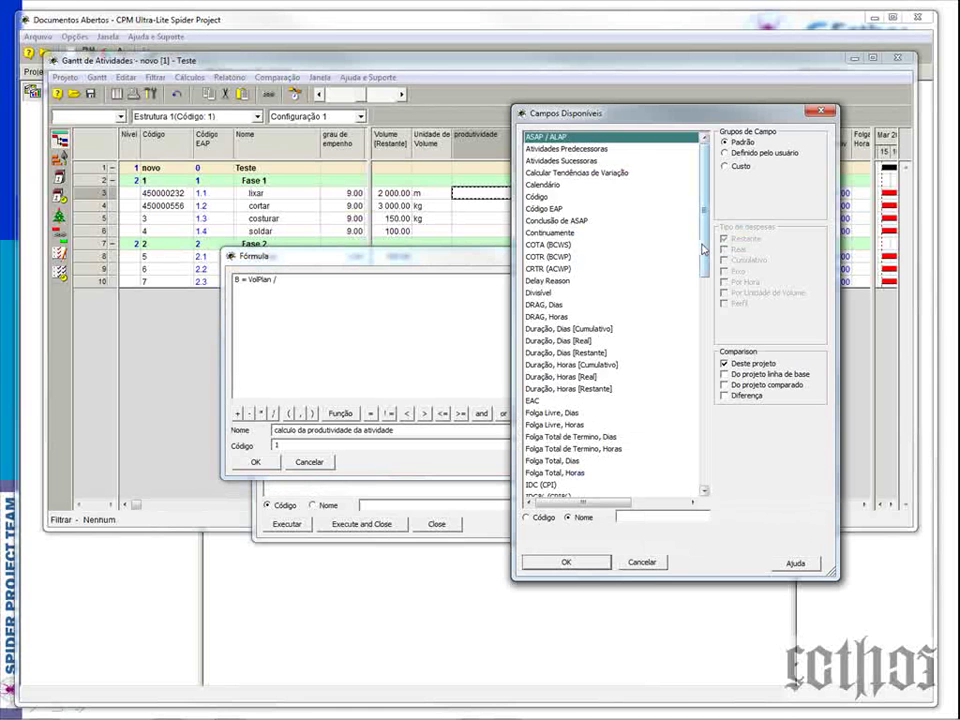
drag(704, 244, 709, 294)
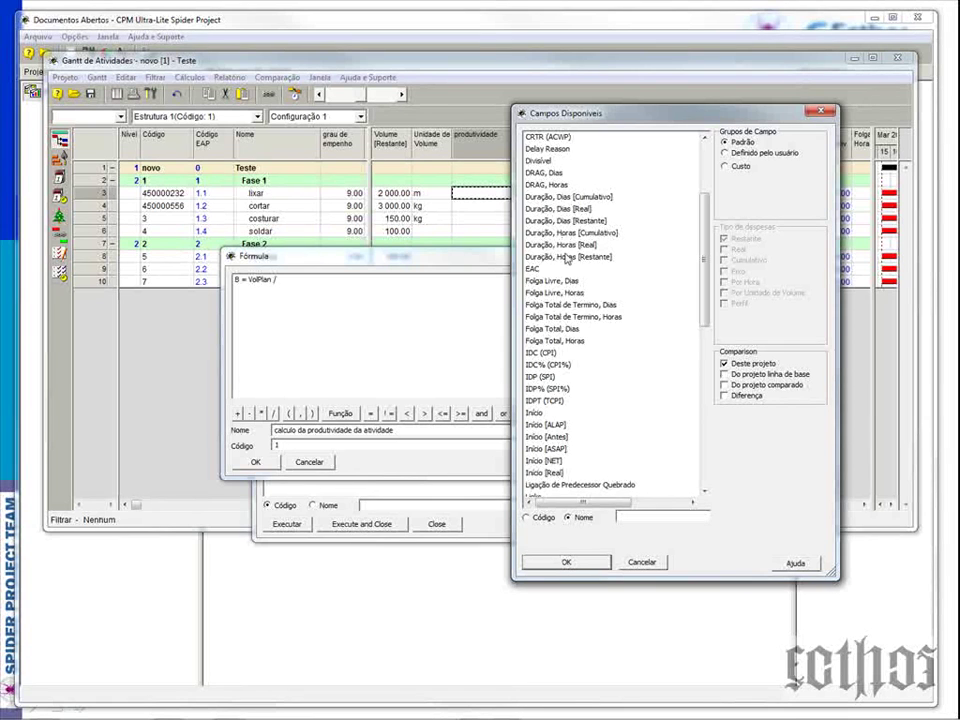
click(568, 257)
click(560, 560)
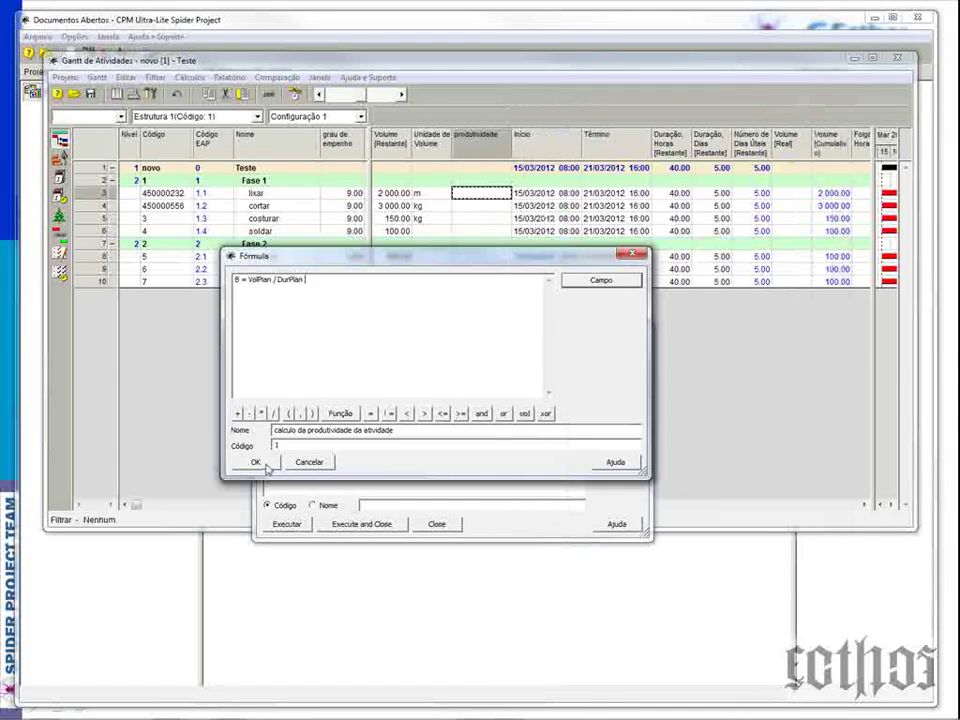
click(254, 462)
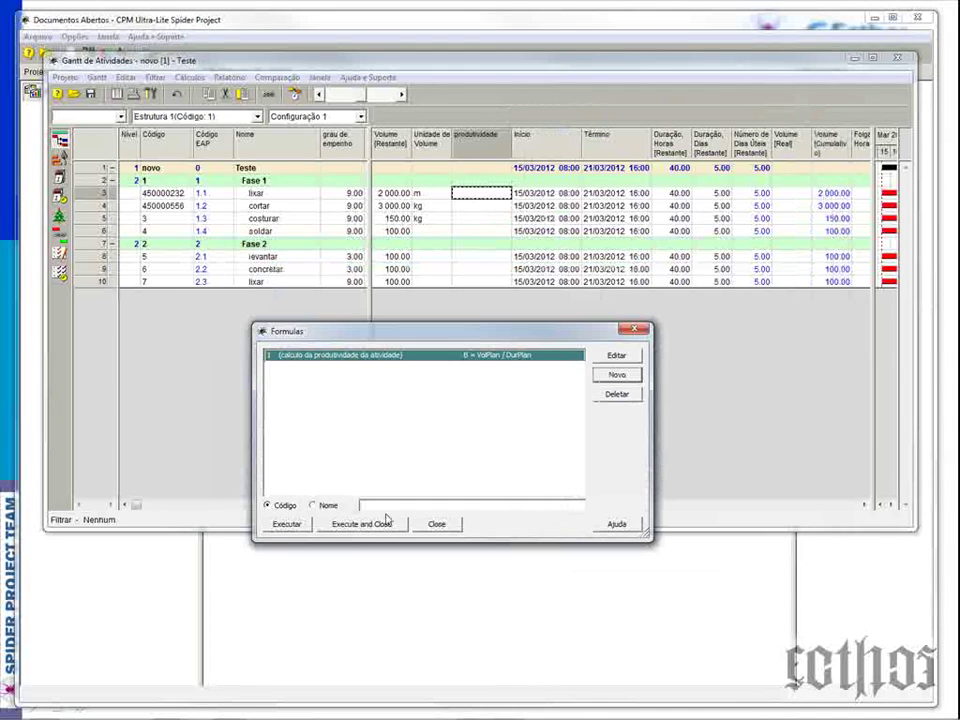
click(286, 526)
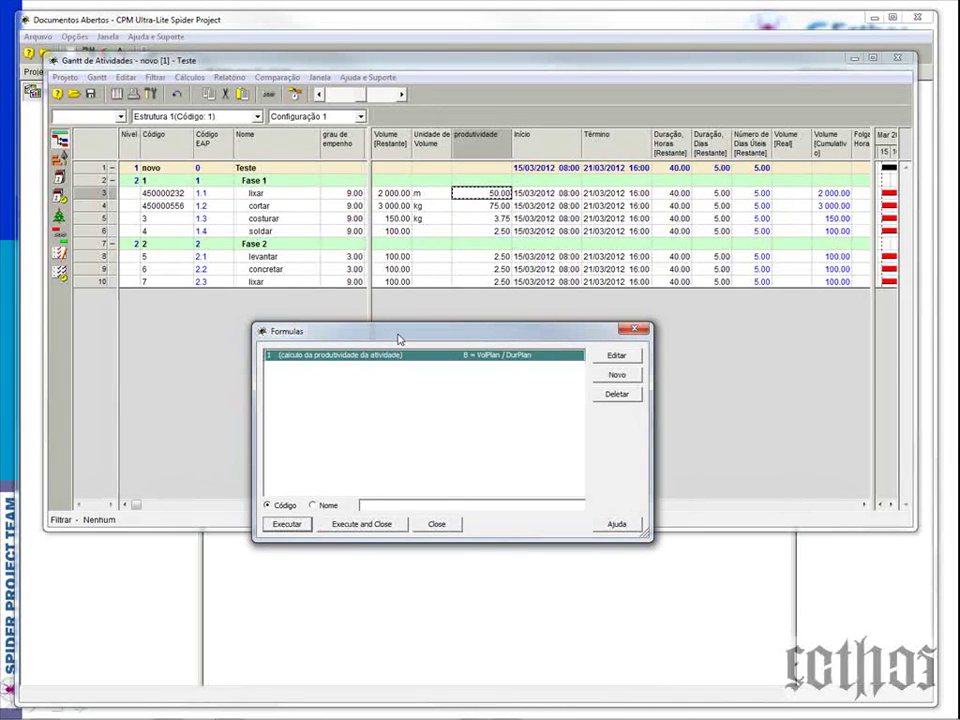
Close the formula list and examine the grau de empenho and produtividade user field values in the properties of Fase 1's lixar activity
drag(396, 335, 392, 354)
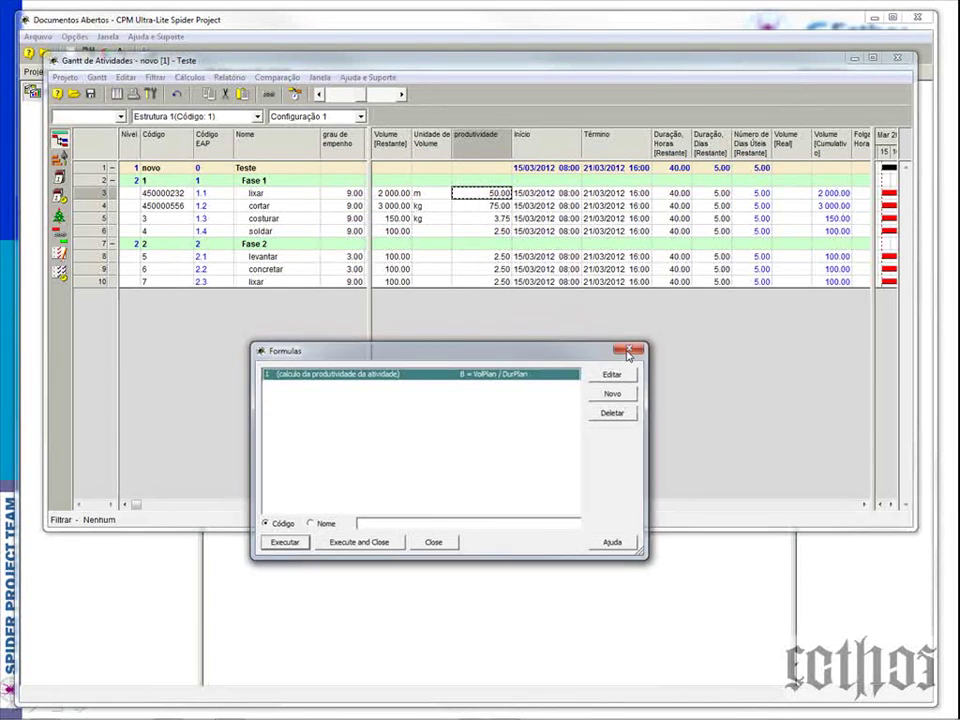
key(Escape)
right_click(114, 195)
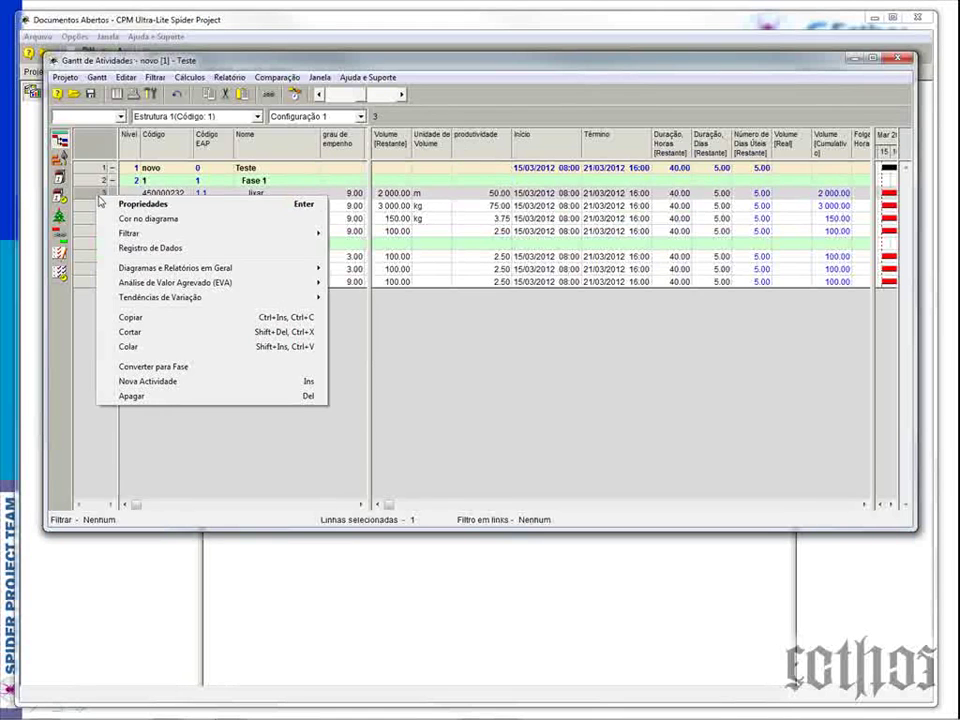
click(130, 199)
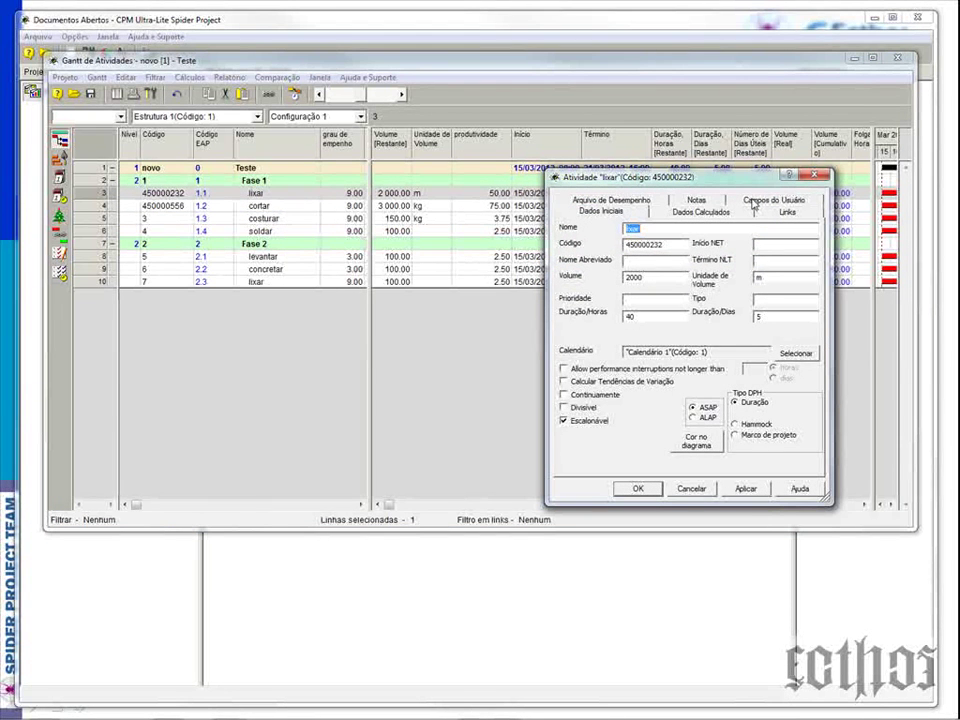
click(753, 203)
click(622, 239)
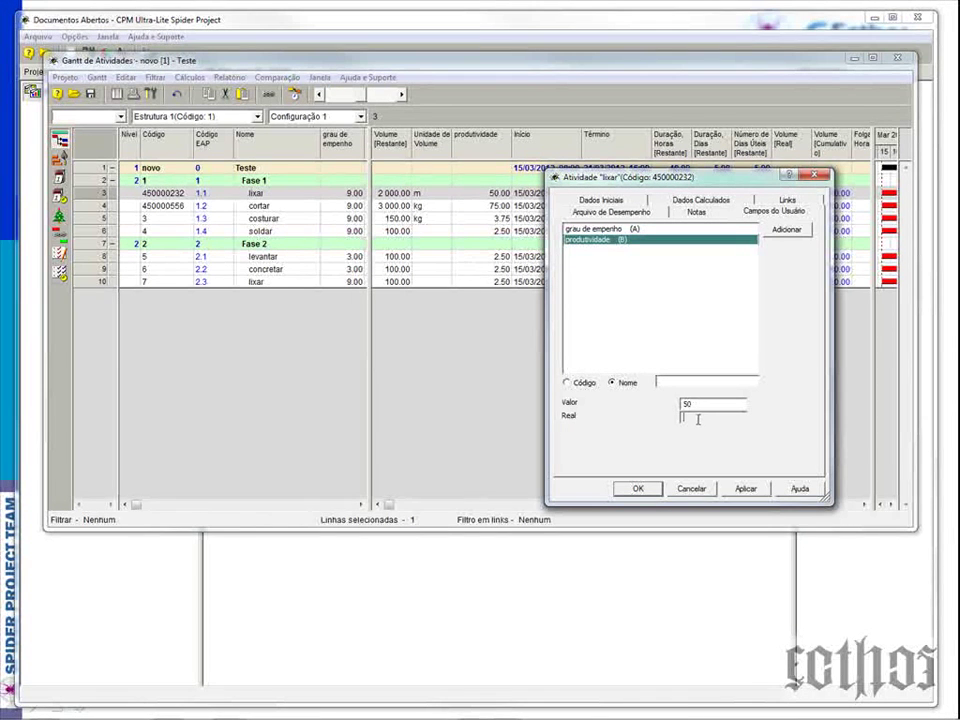
drag(657, 184, 615, 309)
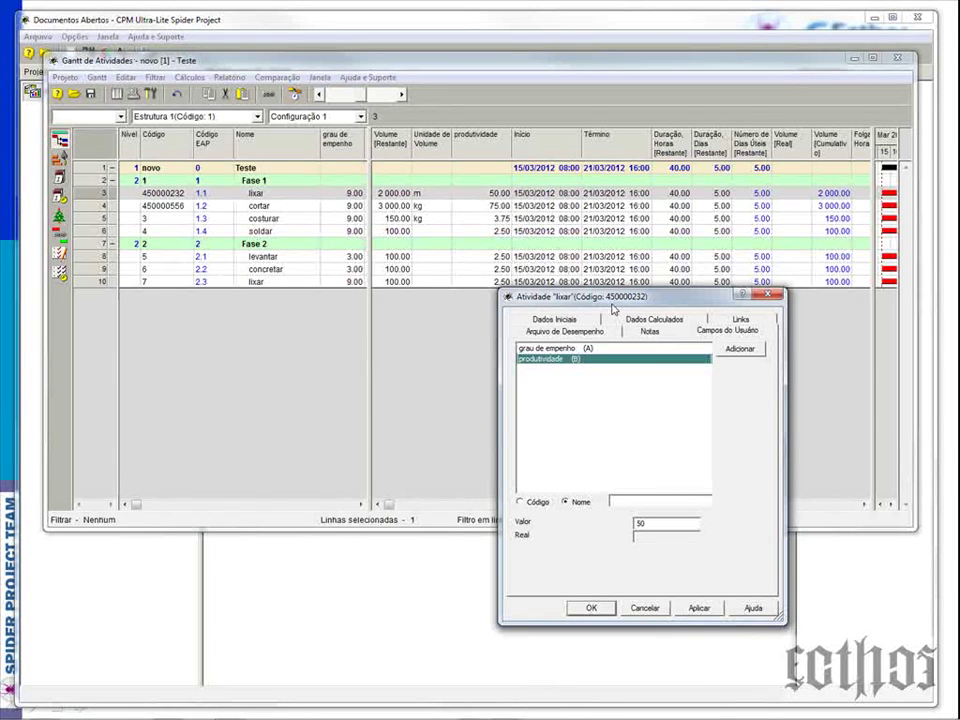
click(549, 349)
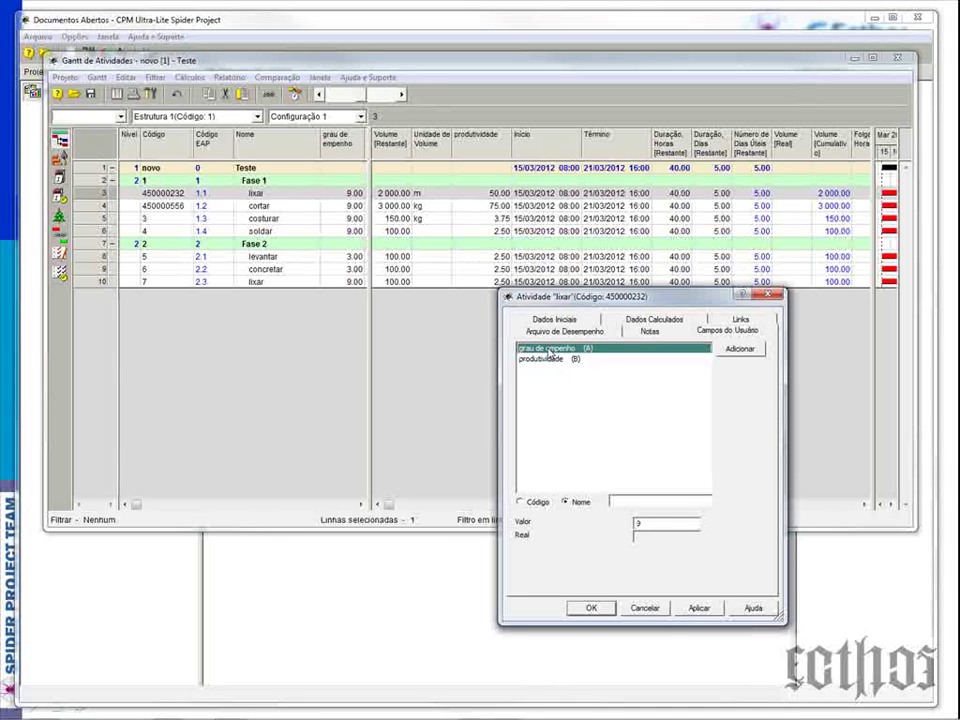
click(547, 359)
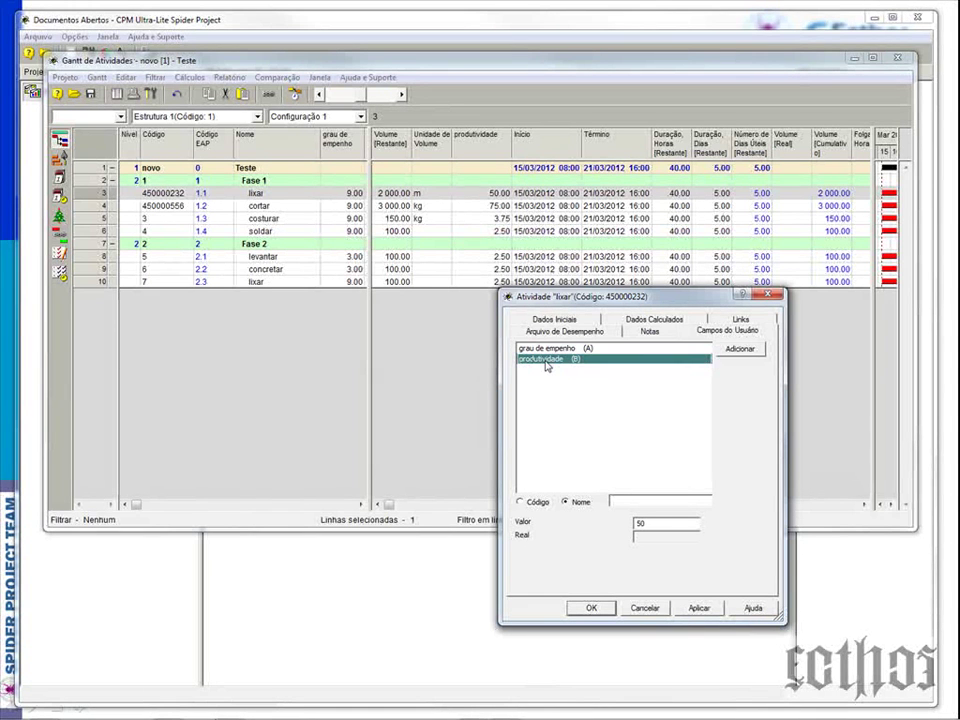
click(544, 349)
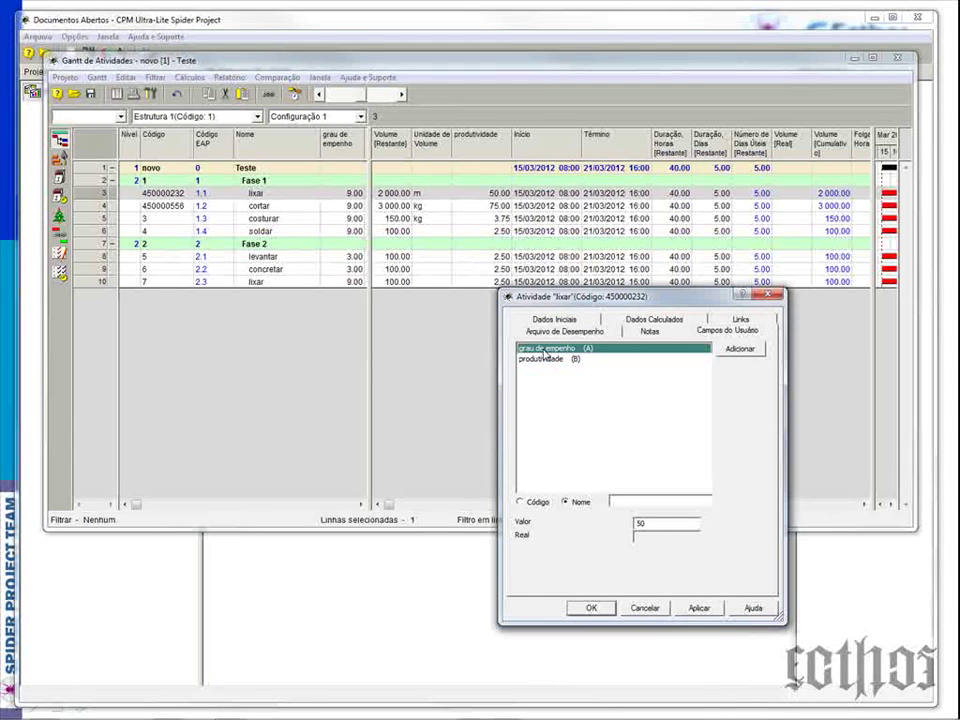
click(547, 359)
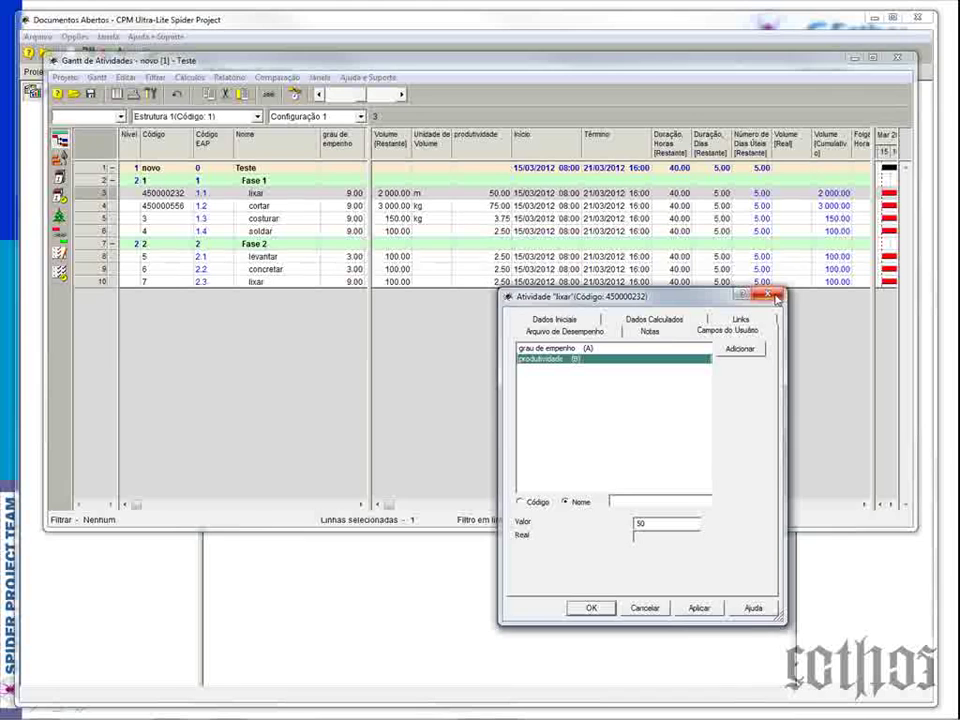
click(768, 295)
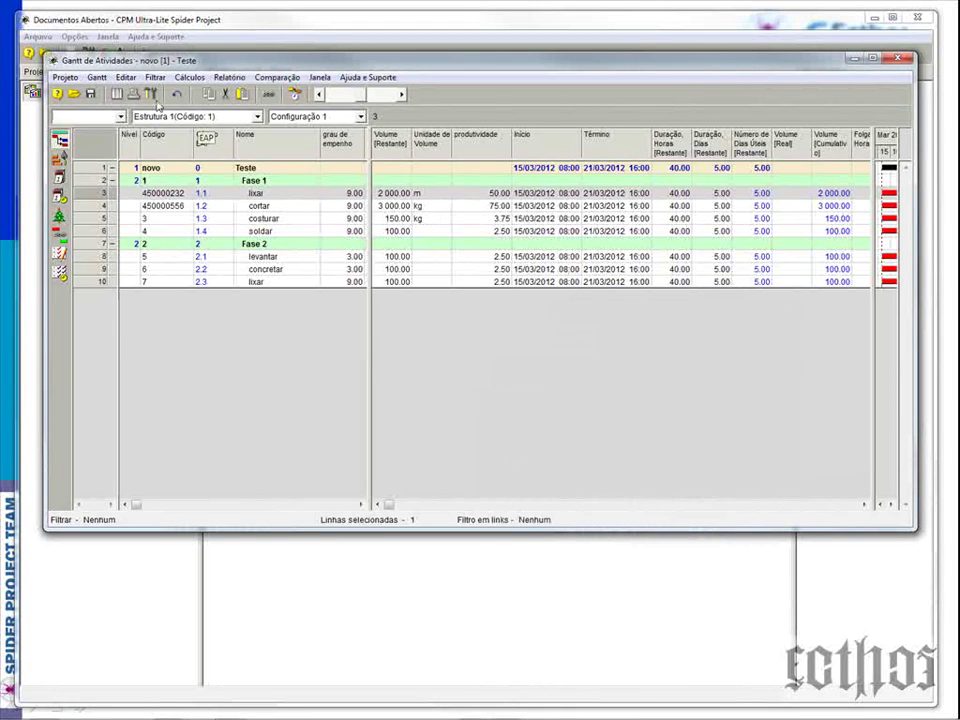
Open the project's Formulas table from the Filtros, Fórmulas section of the open documents window and move it fully into view
click(115, 97)
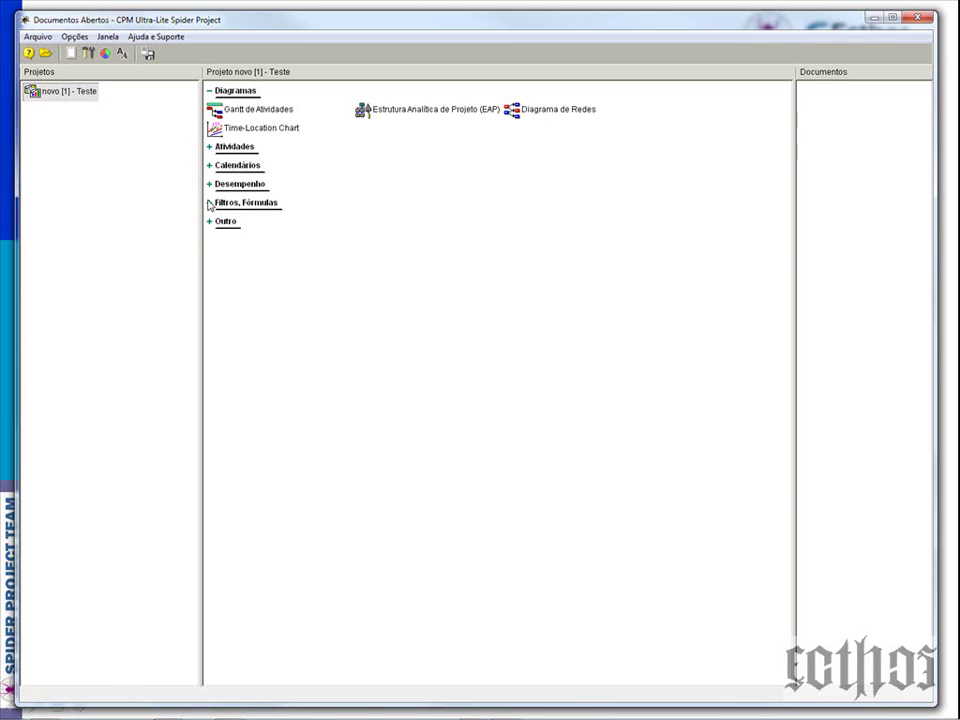
click(210, 202)
right_click(383, 222)
click(405, 230)
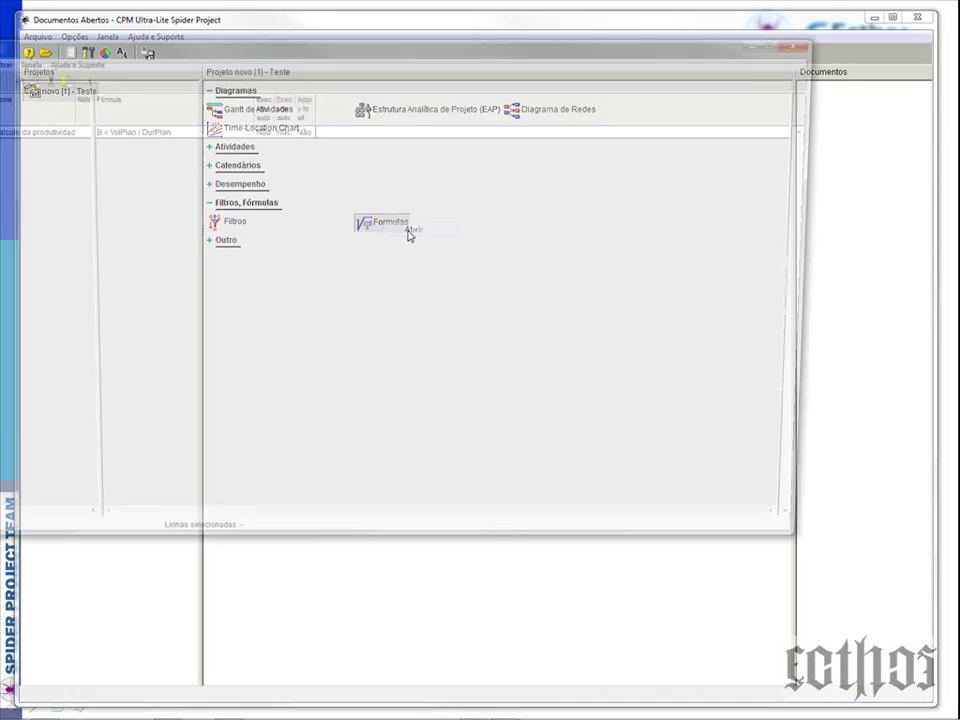
drag(105, 40, 215, 83)
drag(1, 77, 135, 54)
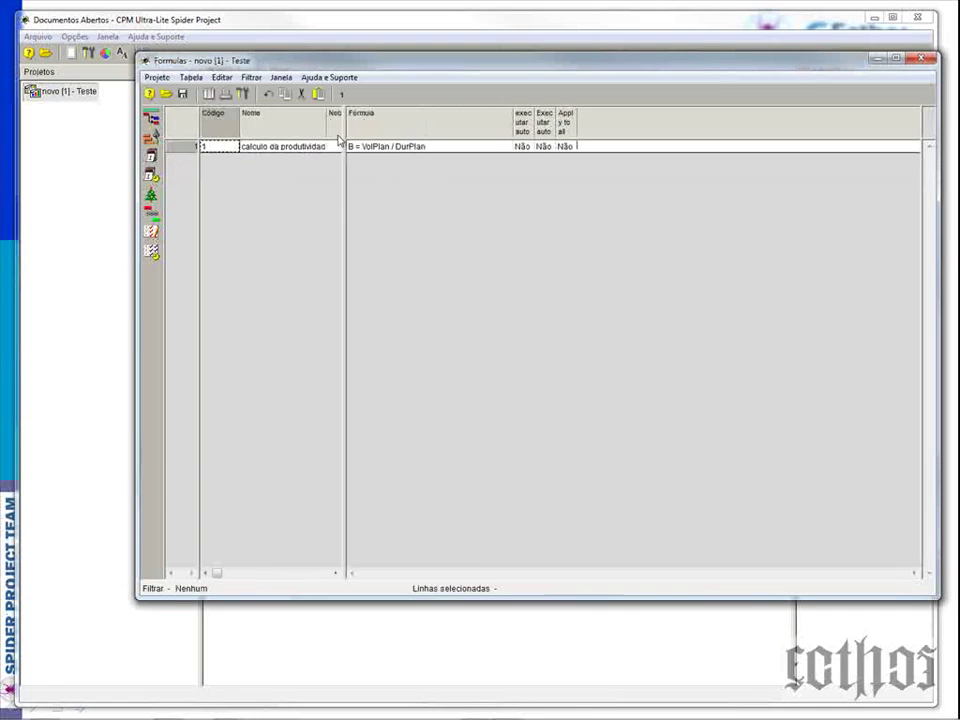
Set the produtividade formula to execute automatically after transferring actual data to the project and after the Gantt cost calculation
right_click(181, 149)
click(267, 153)
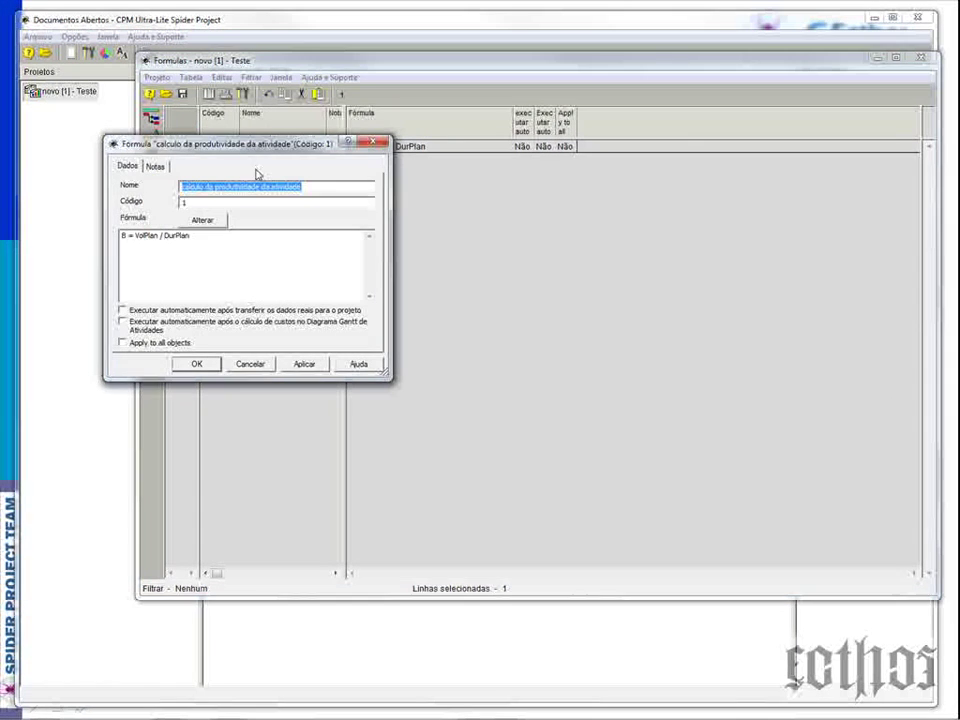
drag(267, 153, 434, 170)
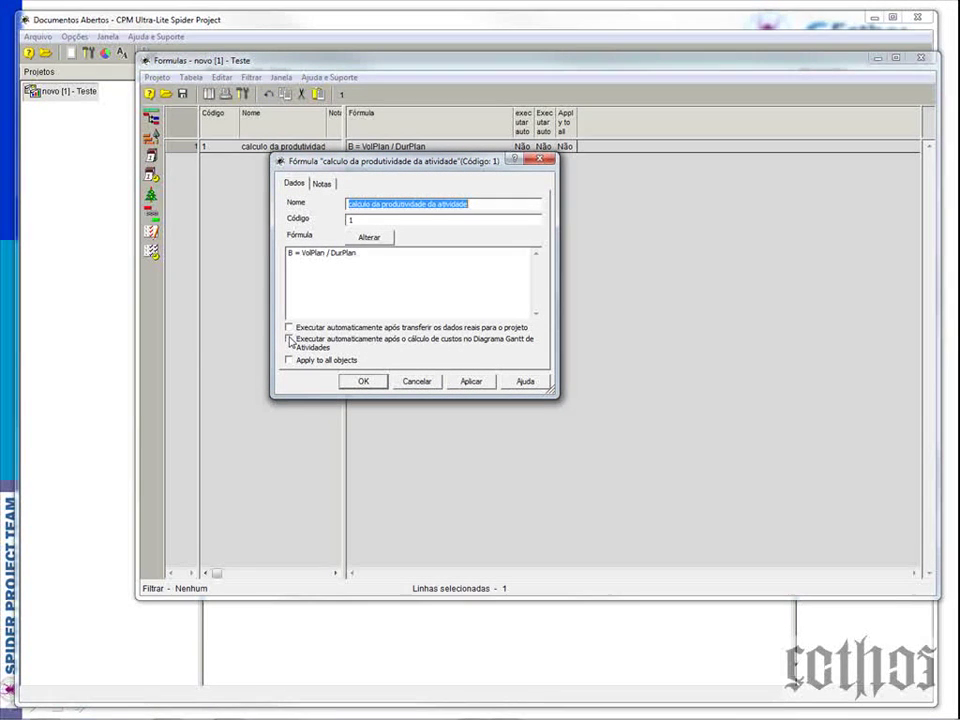
click(289, 340)
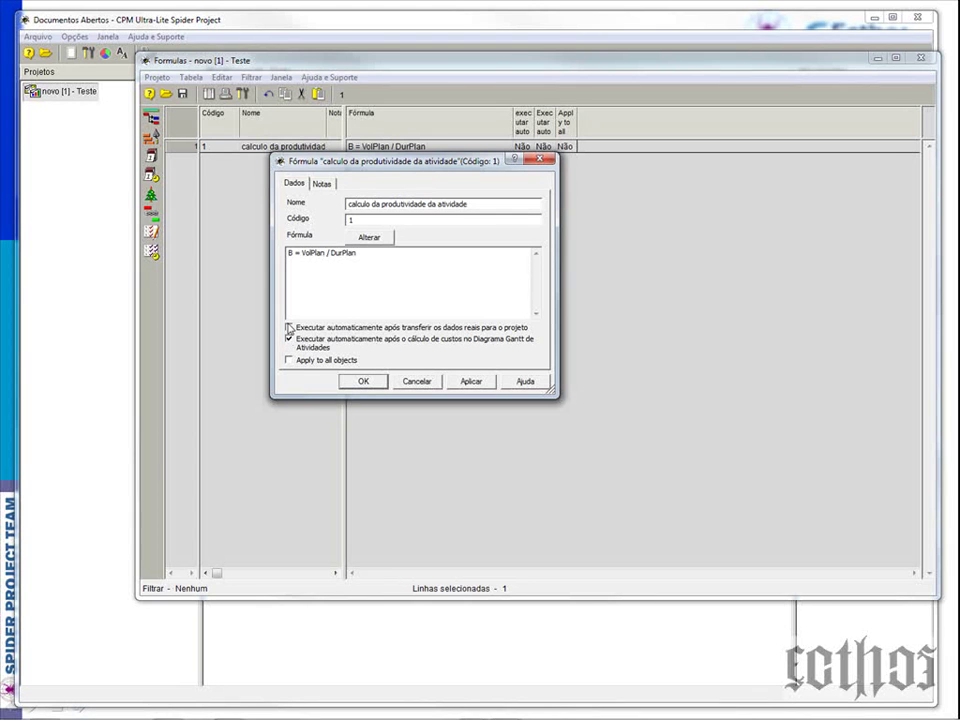
click(289, 328)
click(365, 384)
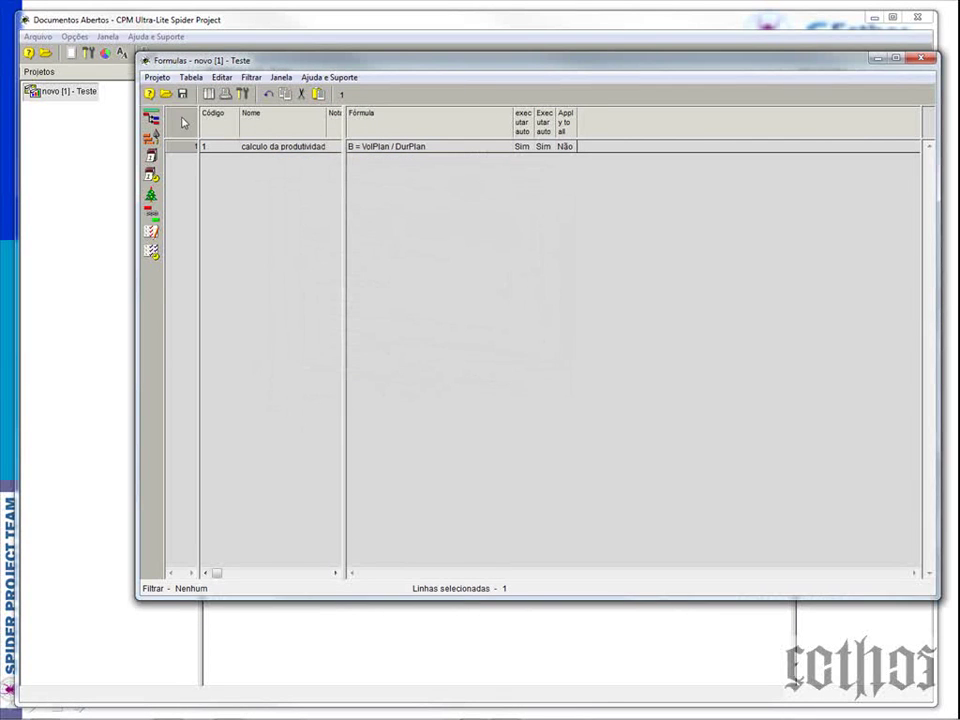
Return to the activities Gantt and calculate the schedule, keeping the offered schedule options
click(151, 119)
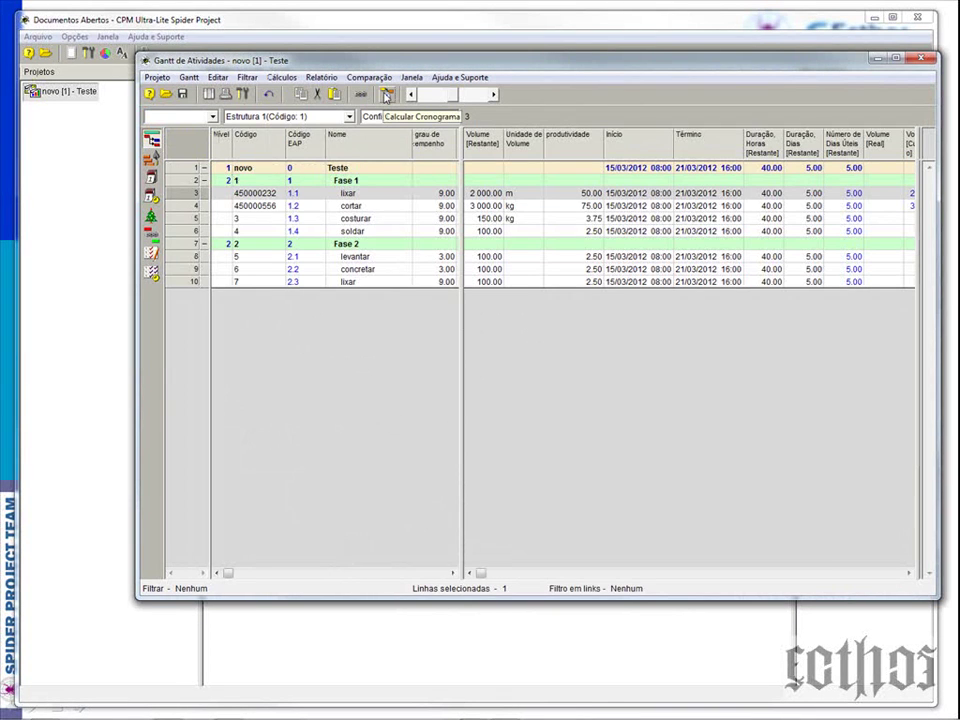
click(386, 95)
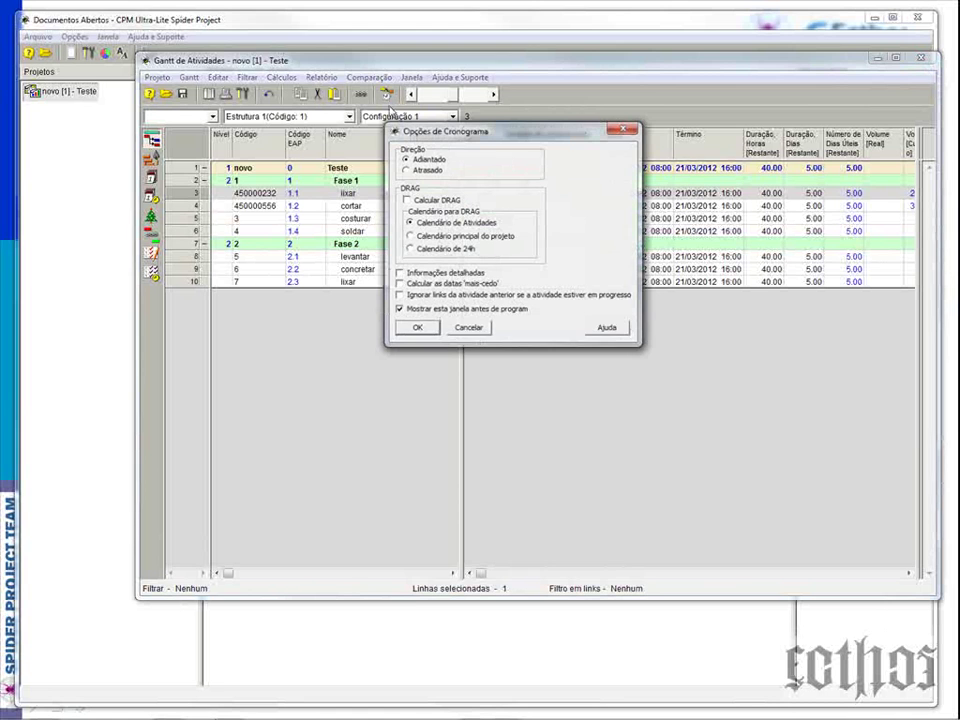
click(418, 327)
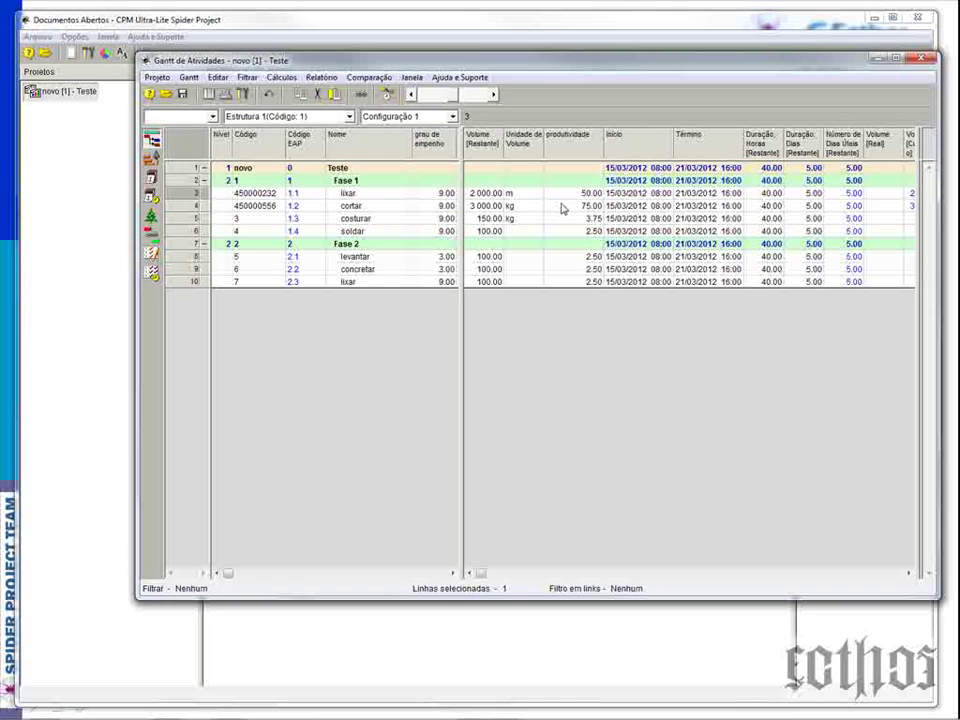
Set Volume [Restante] of Fase 1's lixar activity to 4000 and recalculate the schedule
click(489, 193)
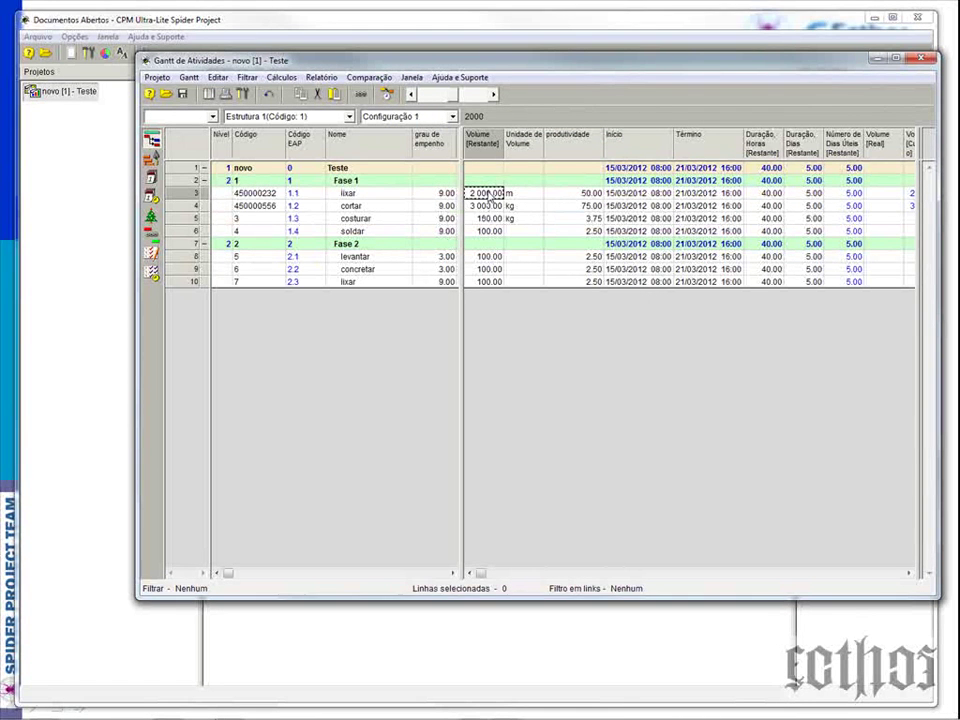
text(4000)
key(Return)
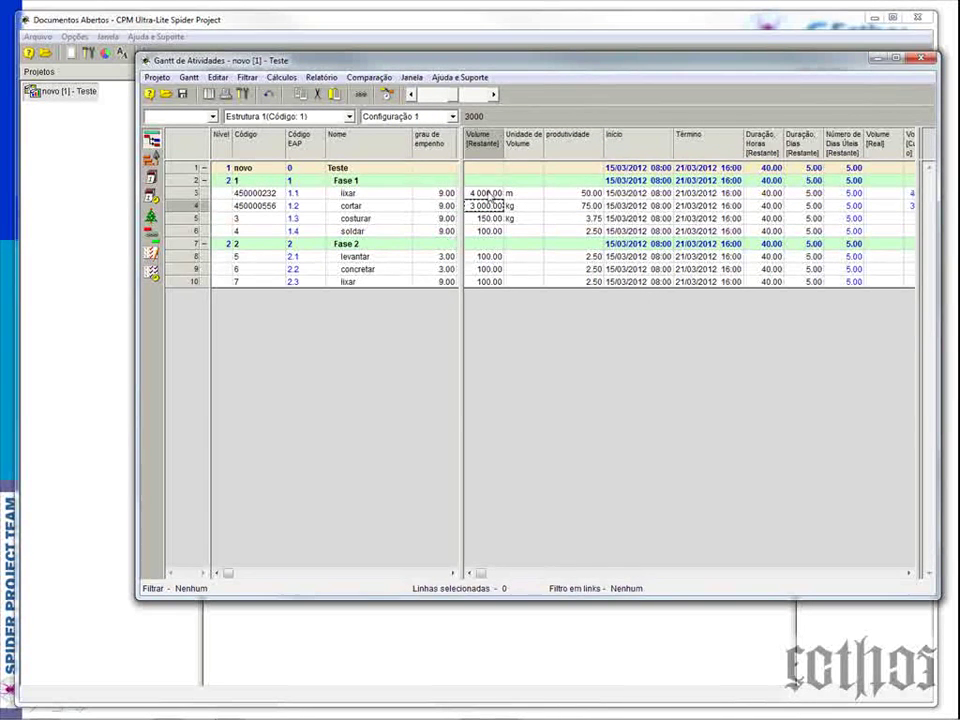
click(390, 96)
click(428, 328)
Execute the produtividade formula manually from the Gantt's formula list and close the list
click(222, 78)
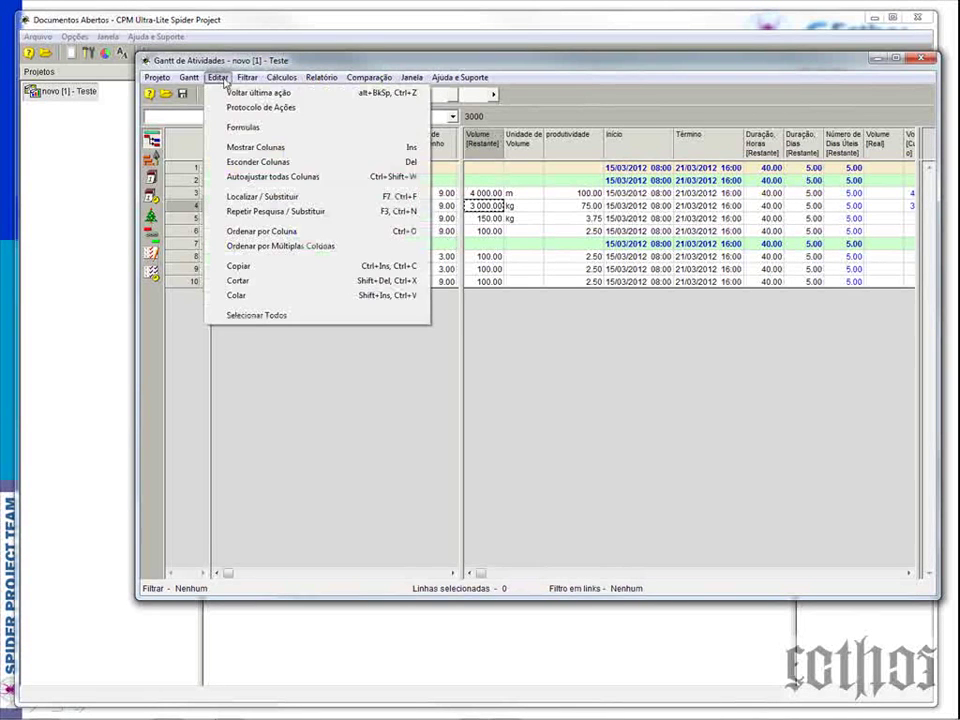
click(228, 127)
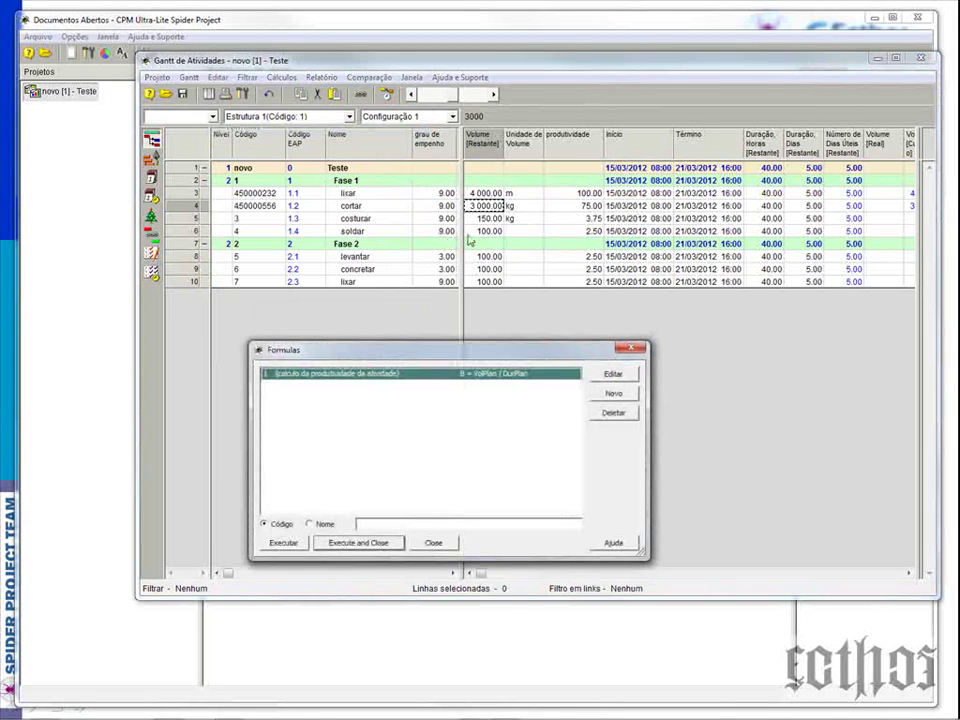
click(298, 546)
click(289, 546)
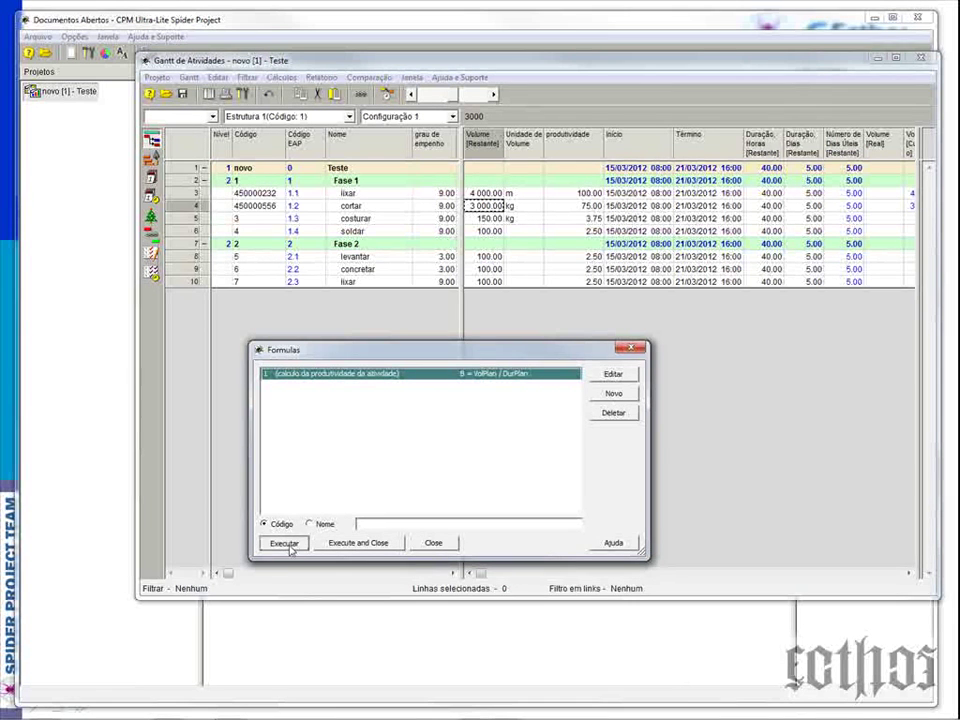
click(630, 347)
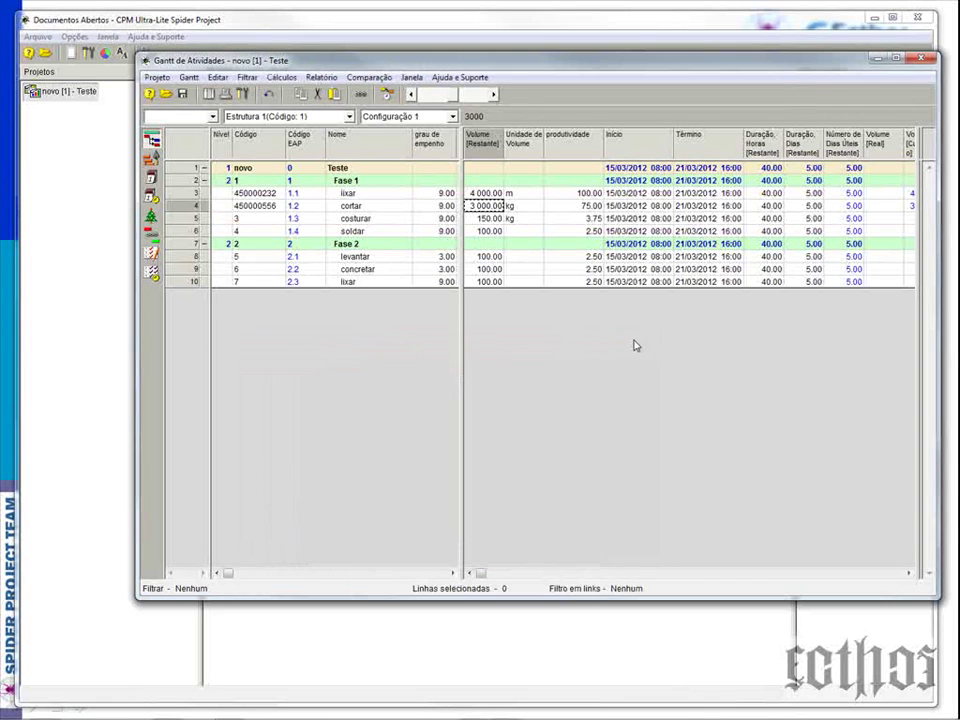
Create a text user field named prod relatorio before the Início column and widen its column, narrowing the produtividade column slightly
drag(604, 143, 597, 143)
right_click(612, 150)
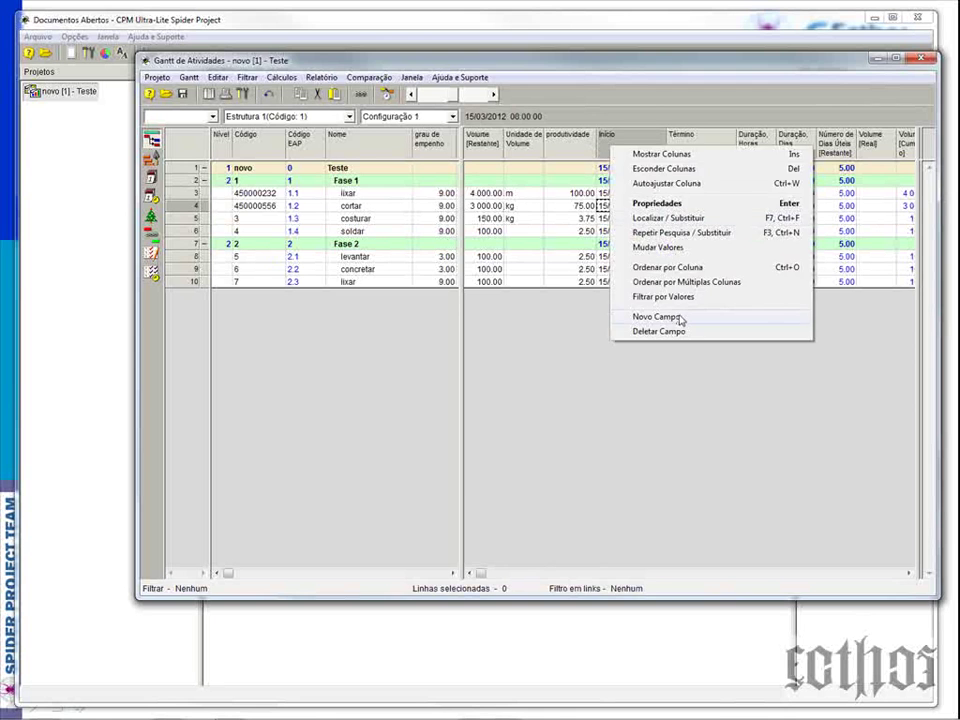
click(664, 317)
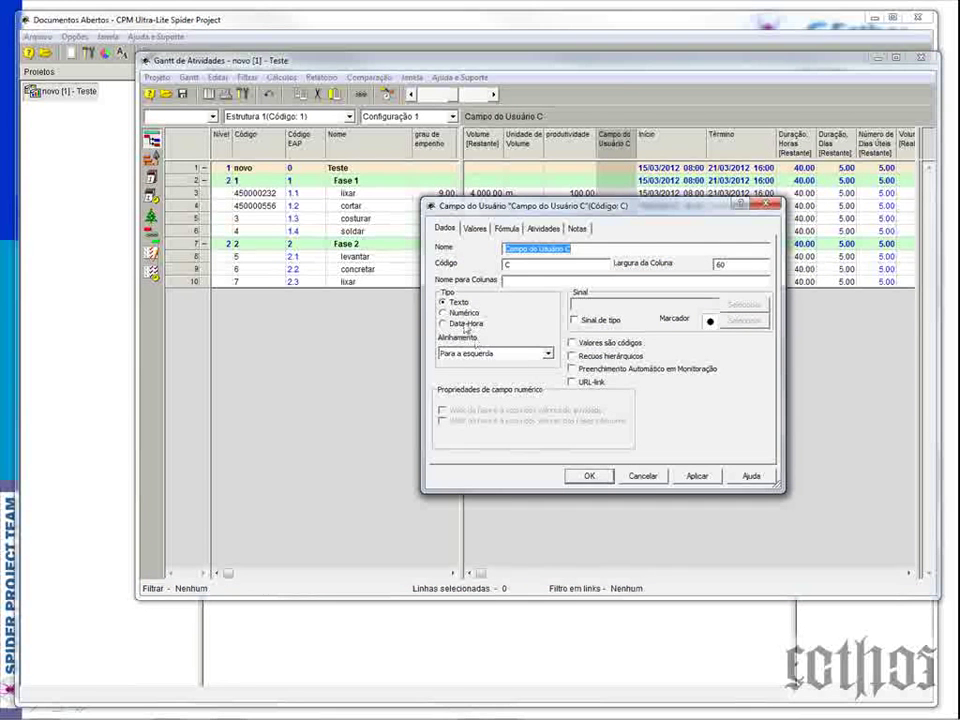
drag(597, 249, 472, 257)
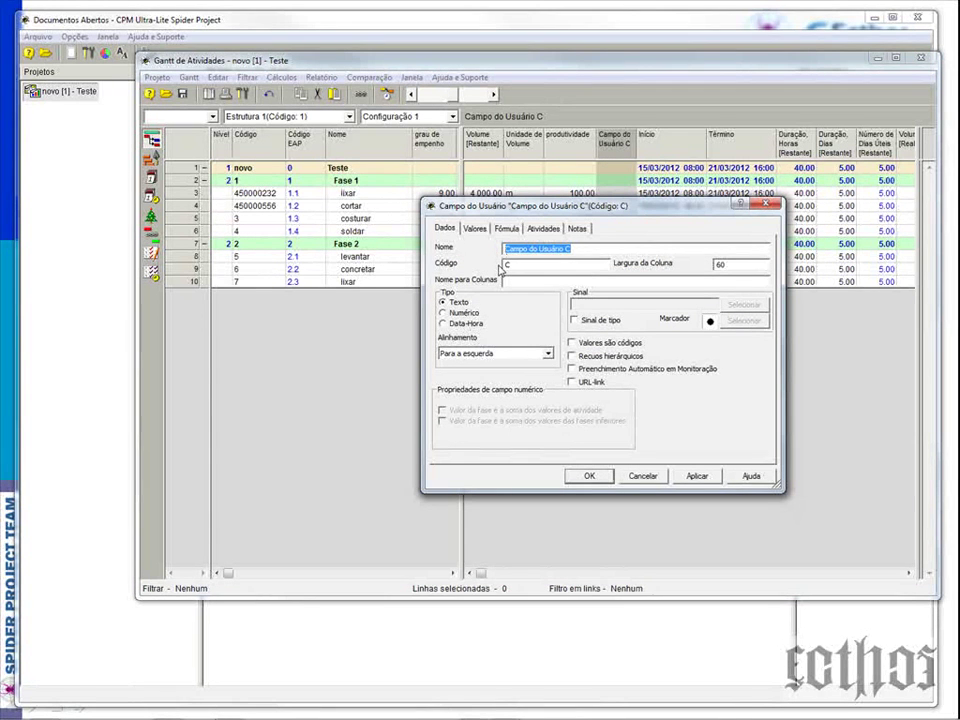
text(R)
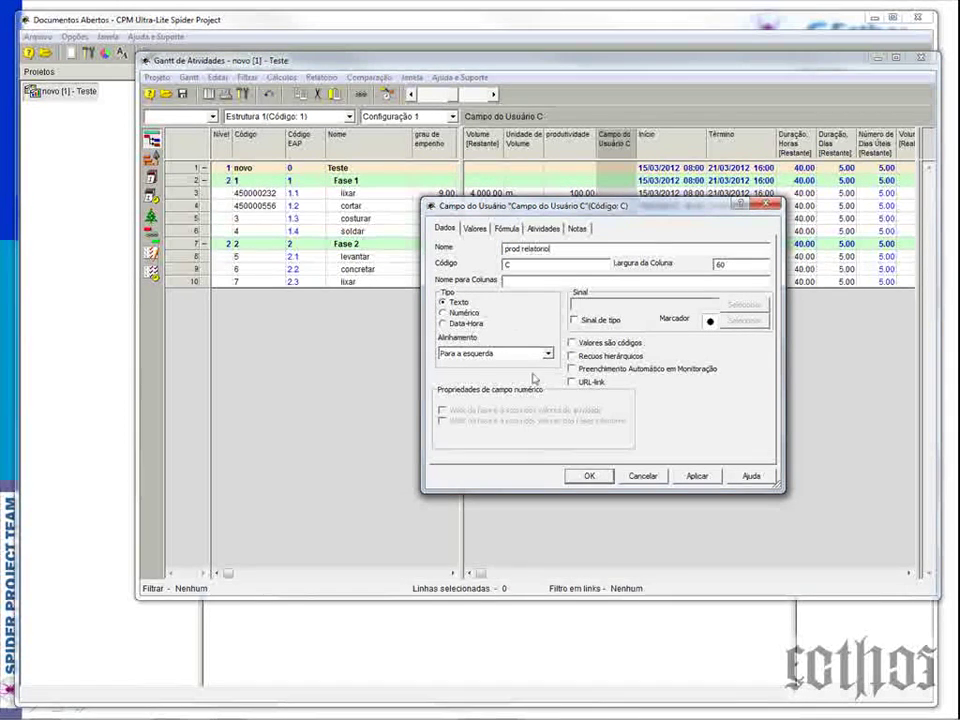
click(587, 477)
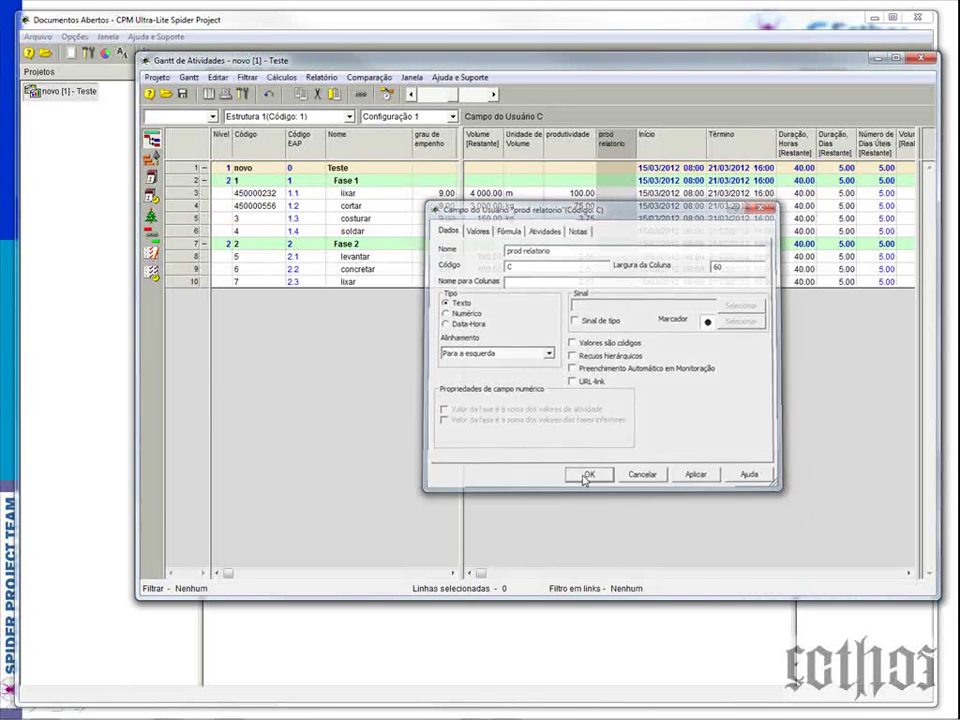
drag(633, 139, 658, 140)
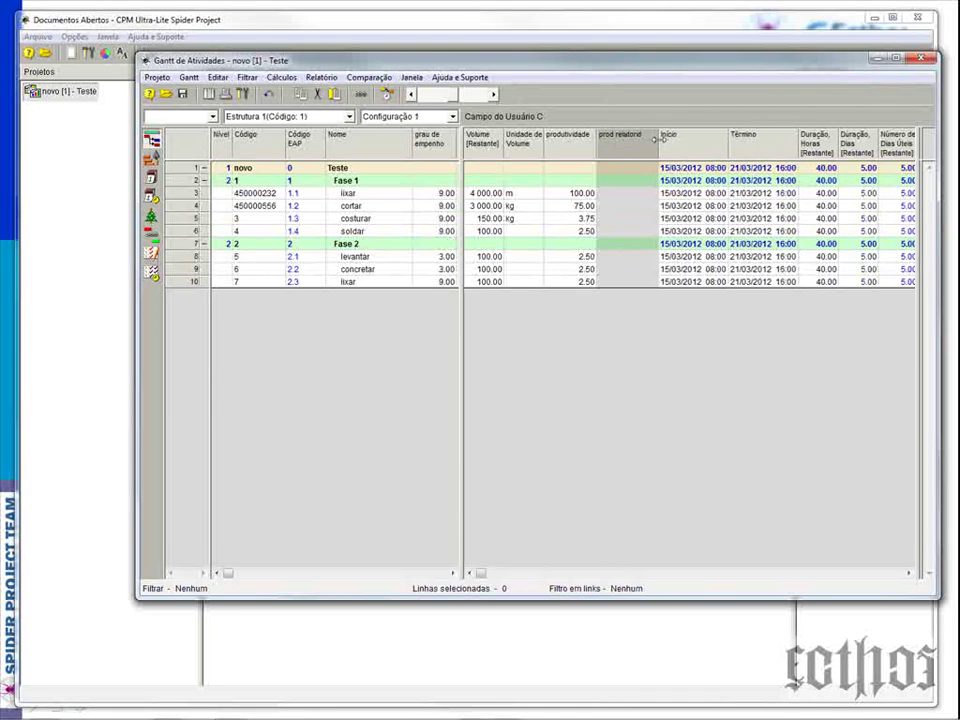
Create a new formula named calc prod - relatorio in the Gantt's formula list
click(216, 80)
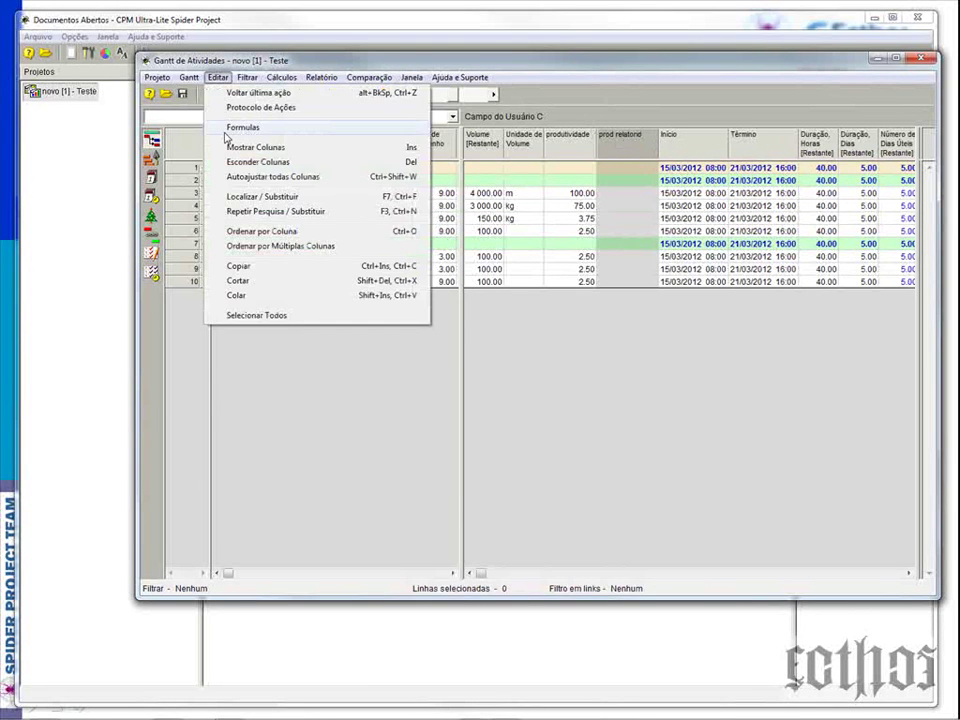
click(284, 128)
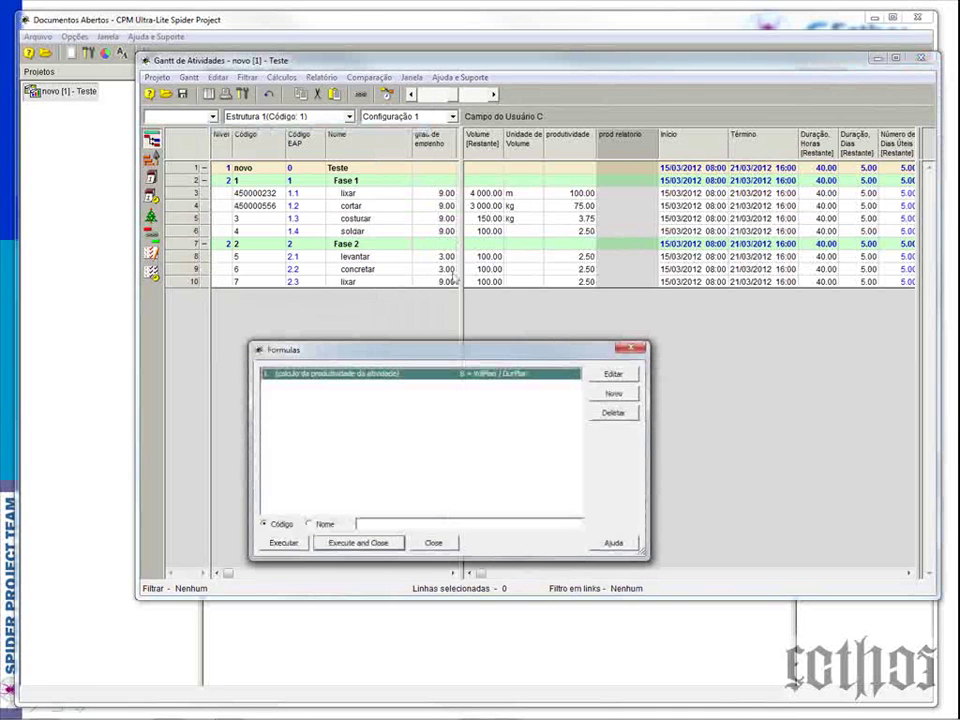
click(613, 394)
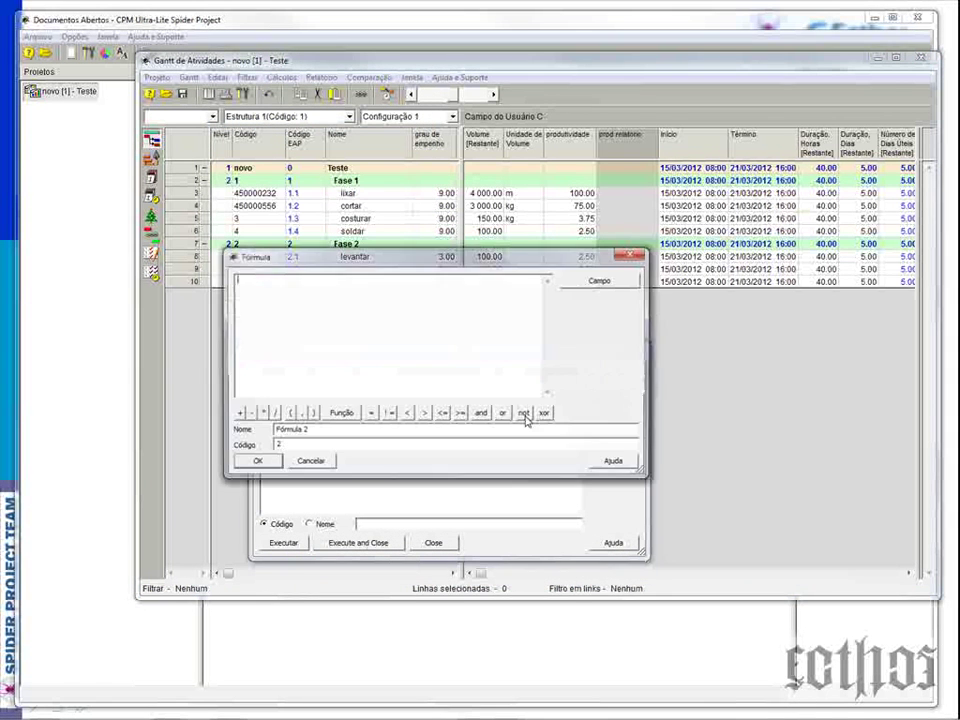
drag(369, 438, 187, 437)
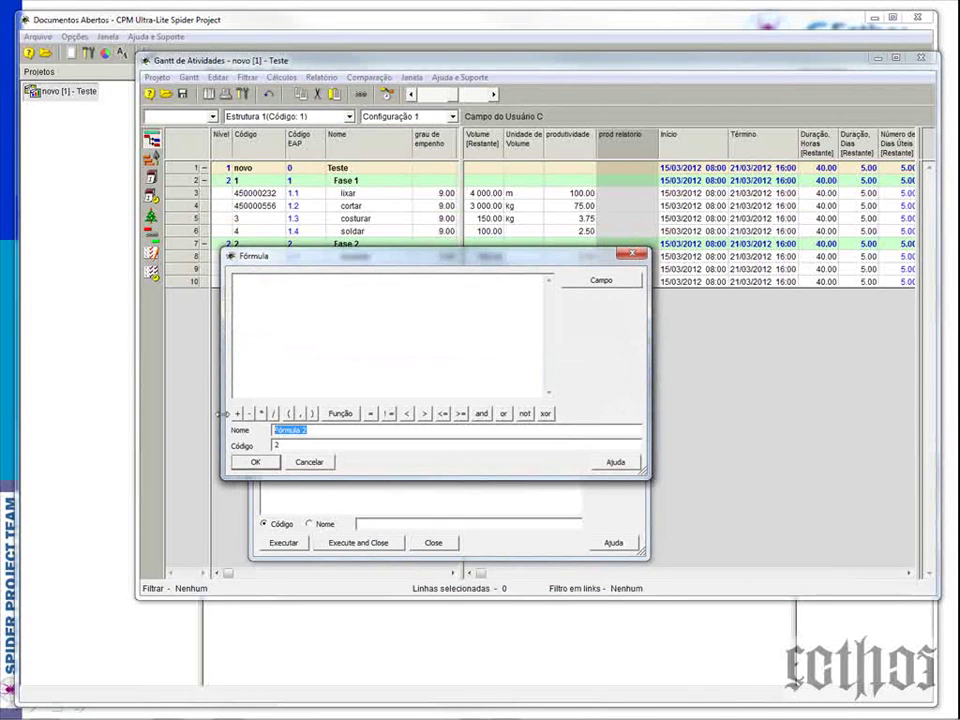
text(calc proo)
text( - relatorio)
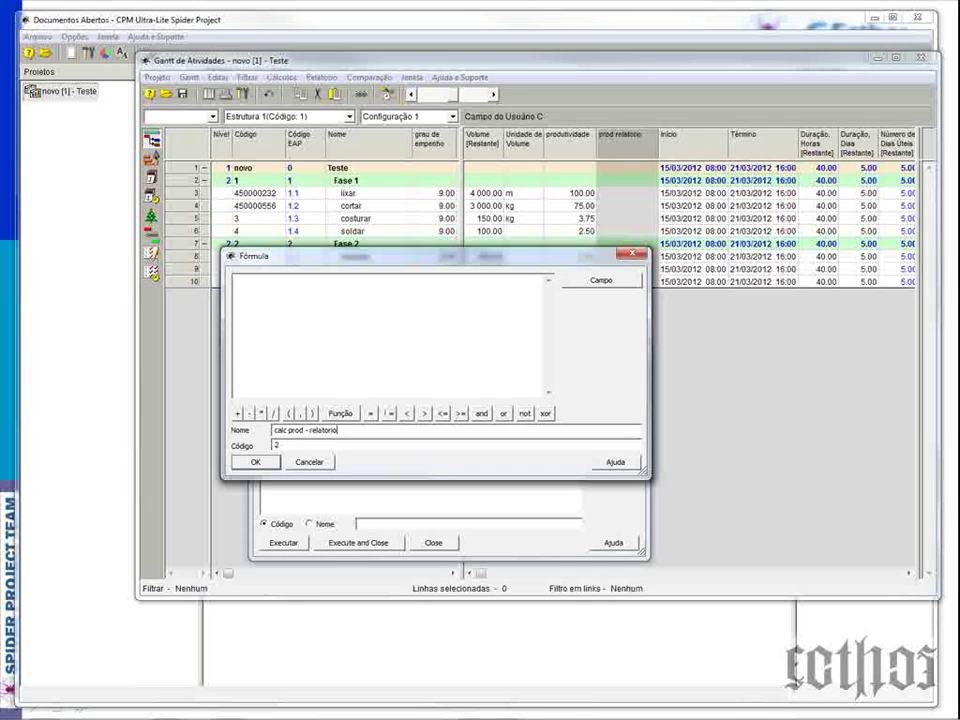
Start the formula as C = B, using the user-defined fields prod relatorio and produtividade
click(588, 282)
click(724, 152)
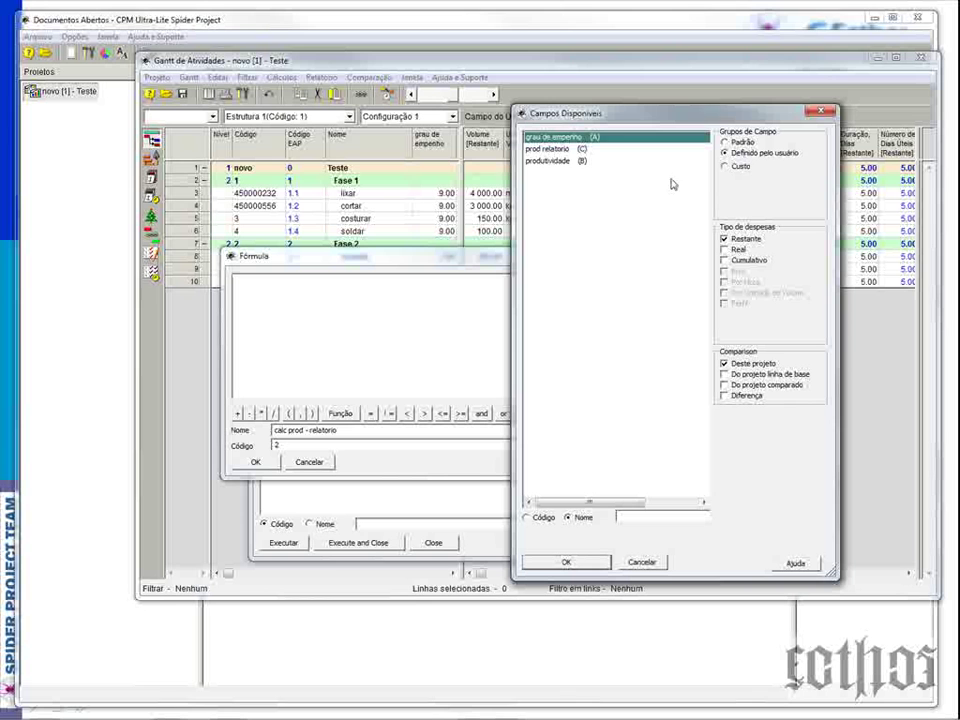
click(548, 151)
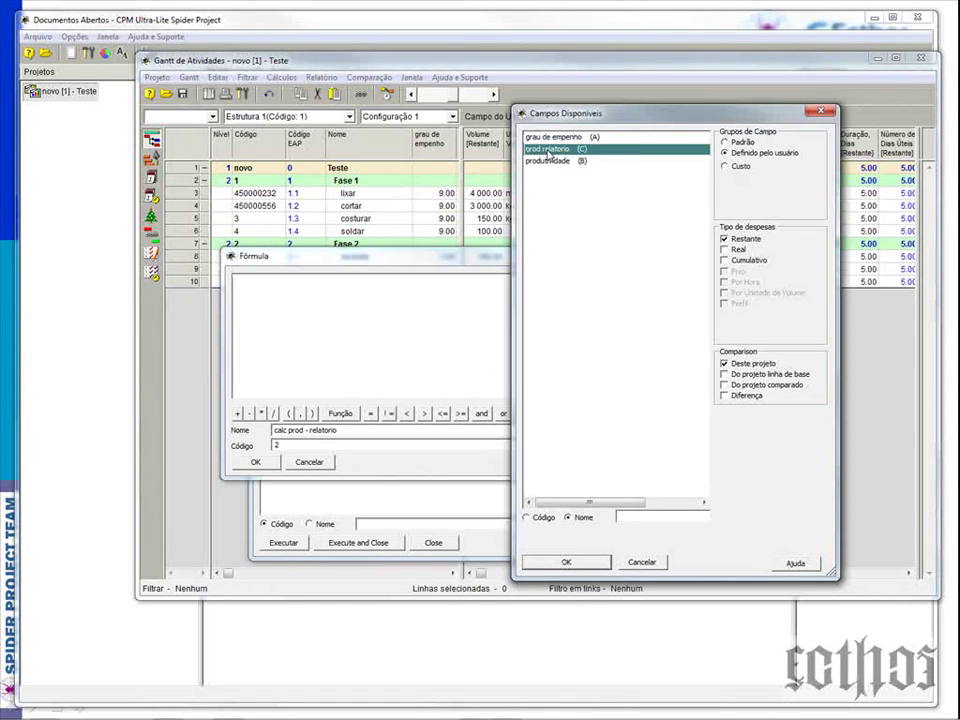
click(564, 562)
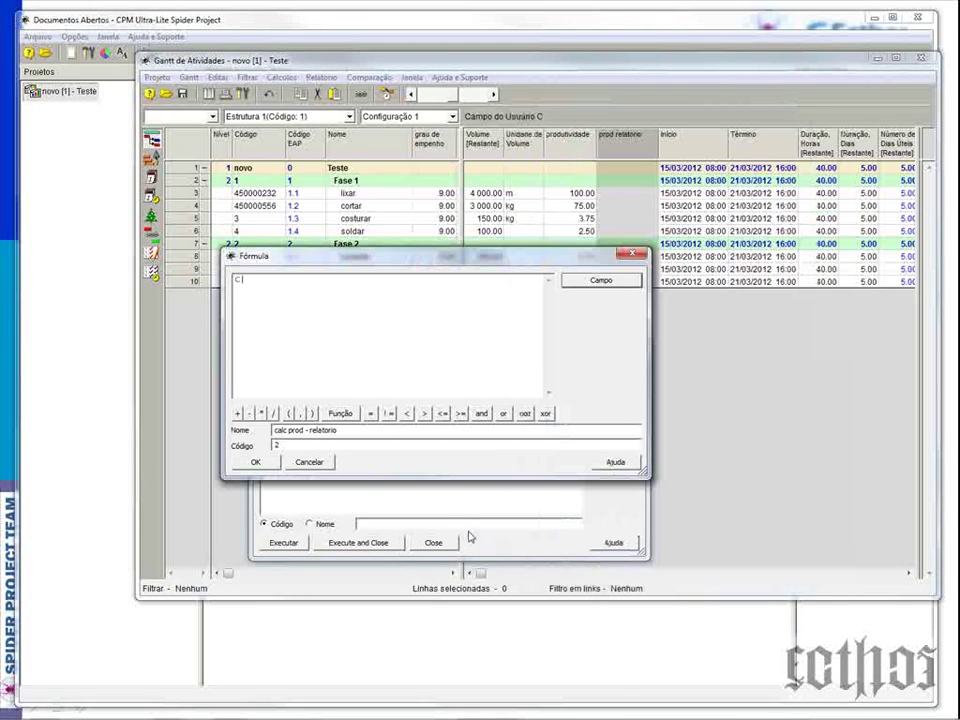
click(372, 413)
click(578, 281)
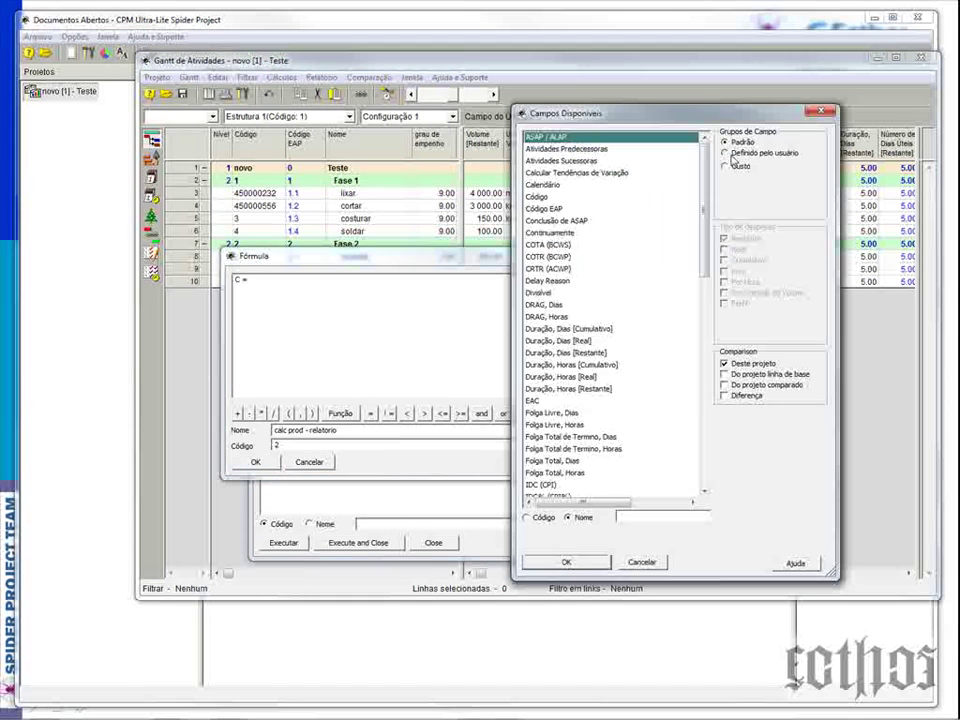
click(730, 155)
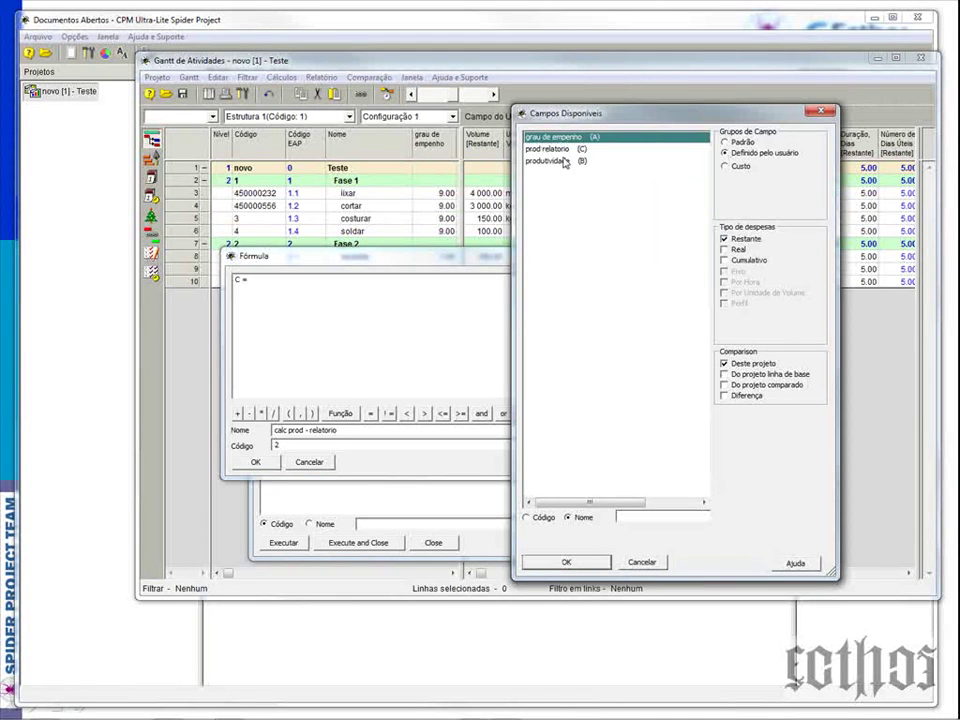
click(563, 161)
click(545, 561)
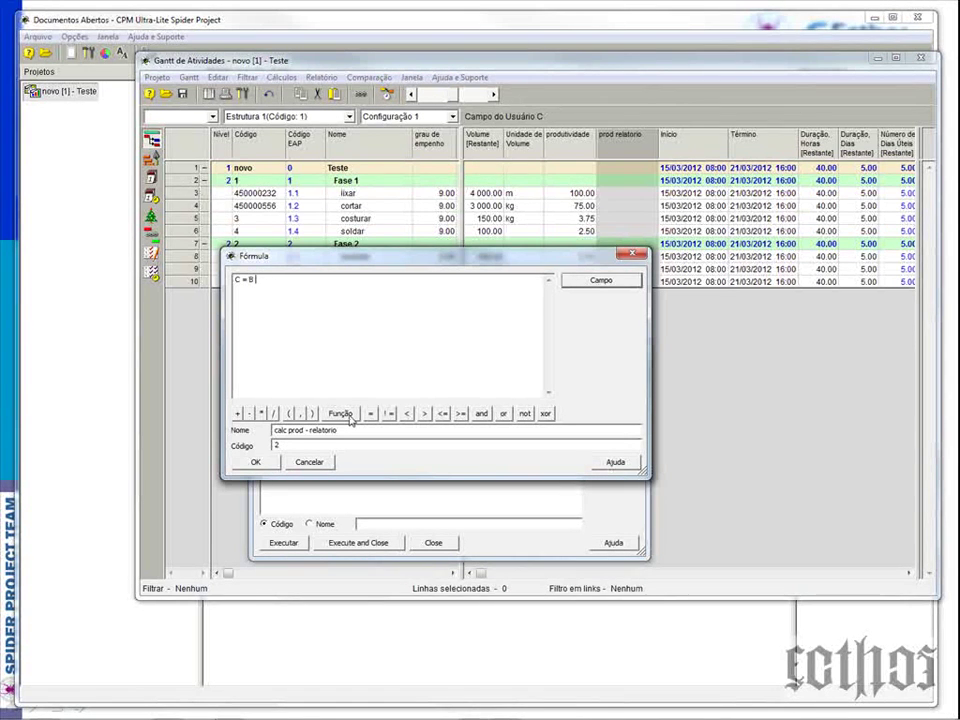
Extend the formula with + ' ' + Unit + '/h', reinserting Unit from the available Unidade de Volume field
text(+)
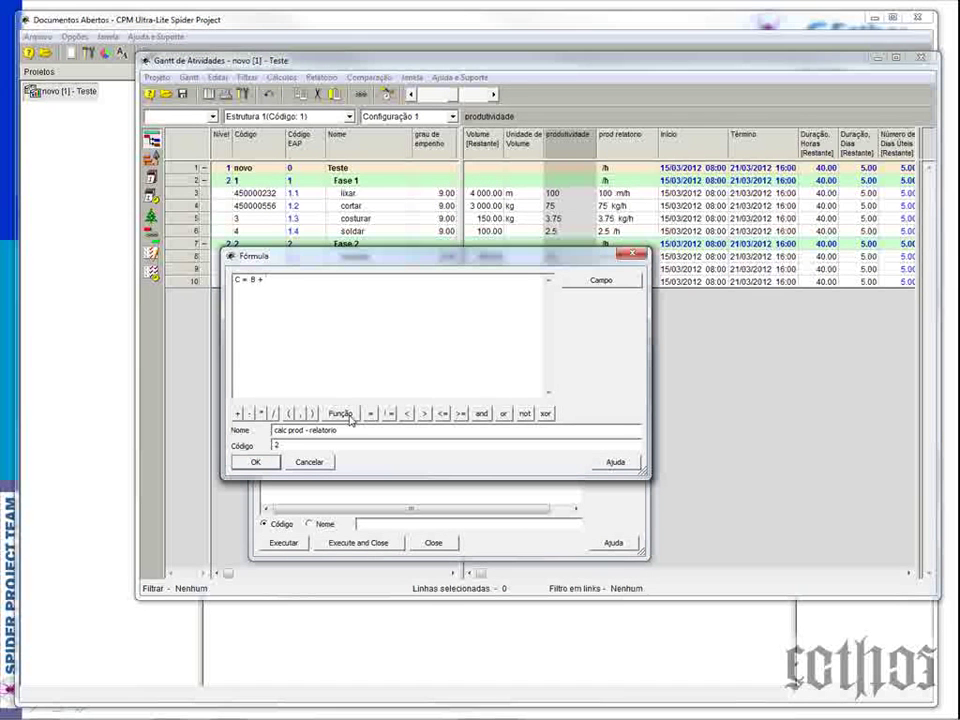
text( ' ' + Unit+'/h')
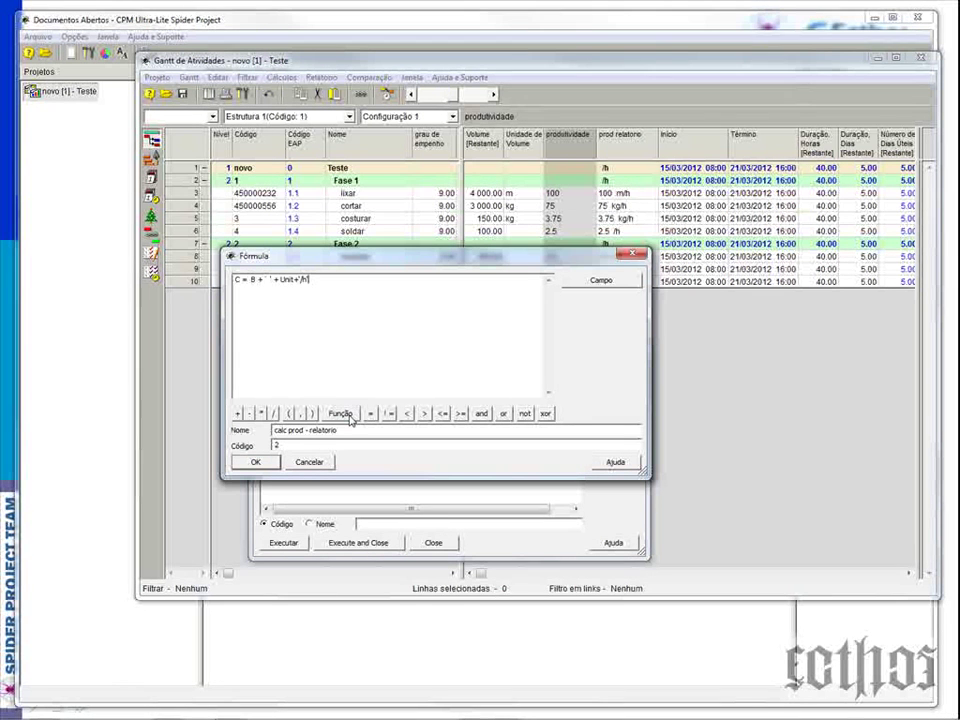
double_click(282, 279)
key(Delete)
click(580, 278)
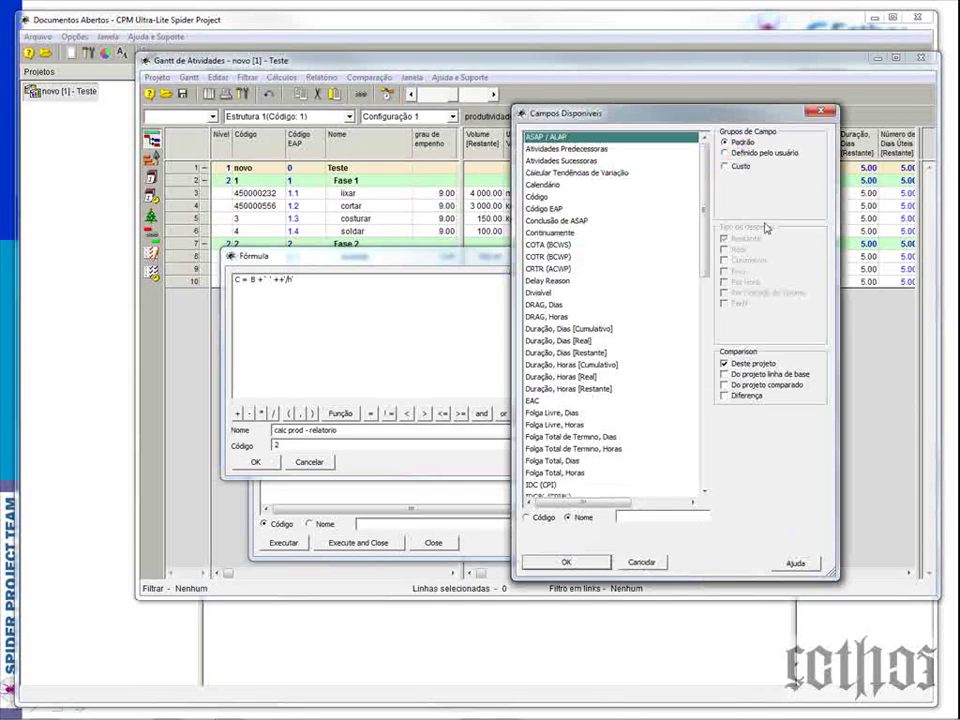
scroll(565, 480, down, 10)
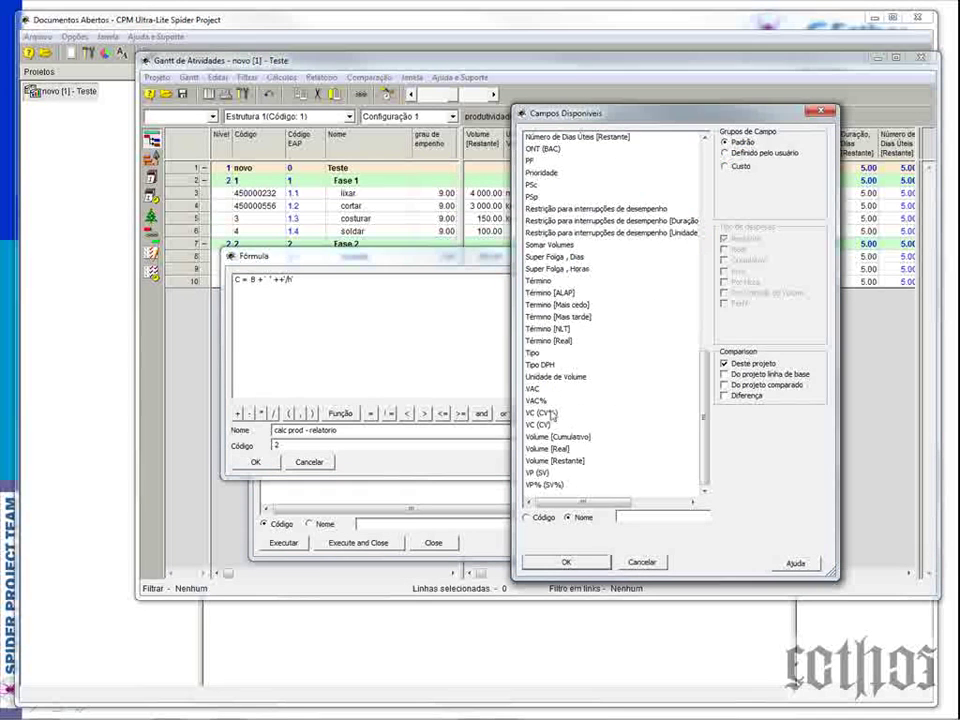
click(556, 376)
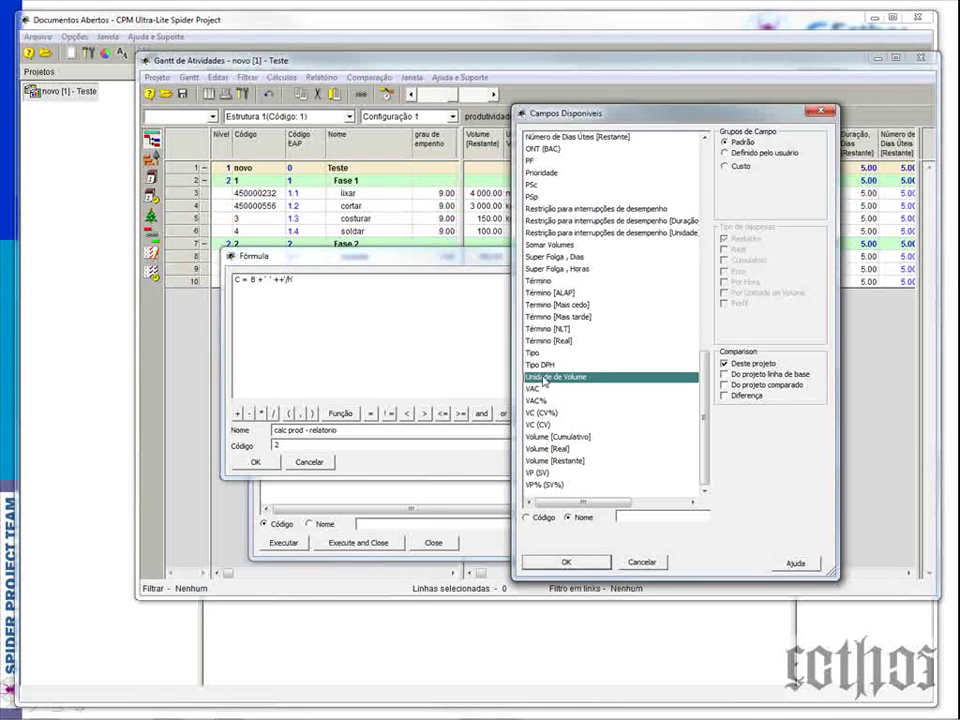
click(566, 561)
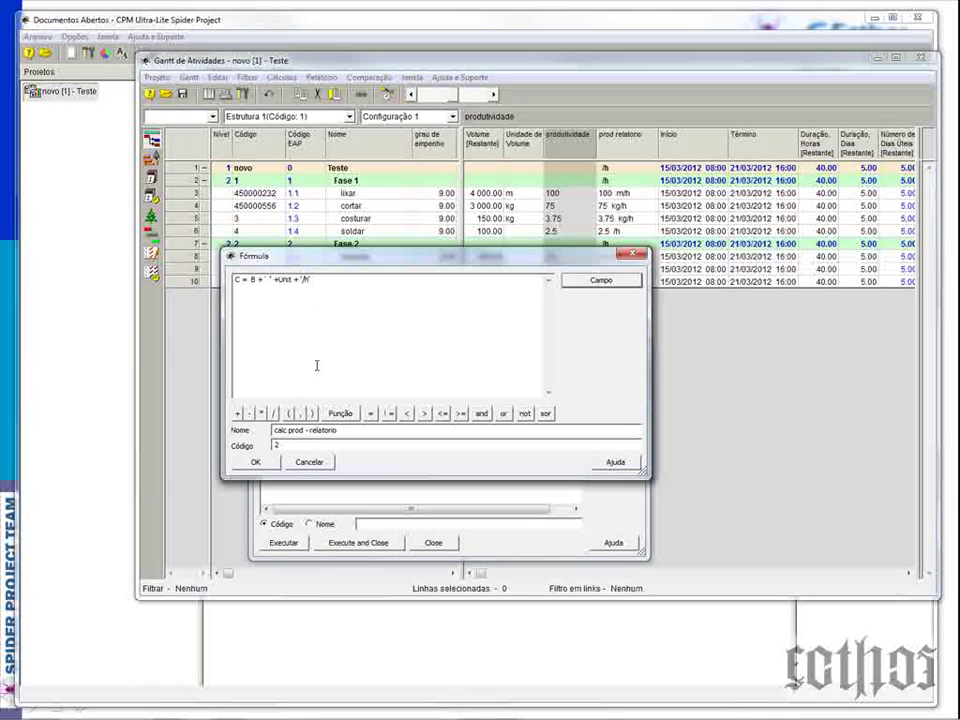
Save the calc prod - relatorio formula, execute it with the list closed, and check the prod relatorio column
click(255, 462)
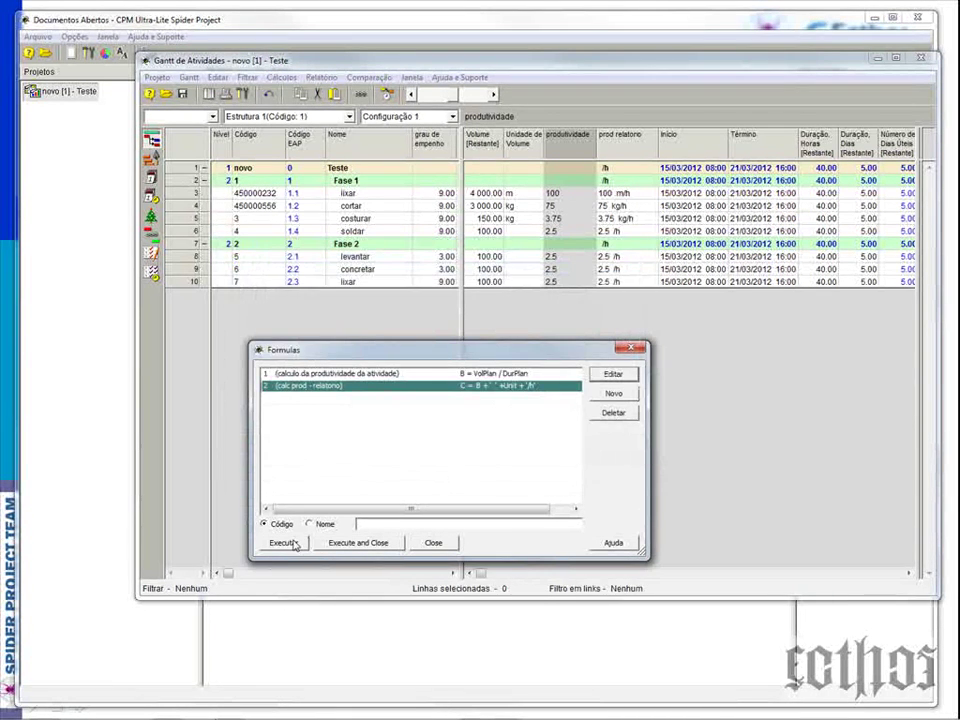
click(358, 543)
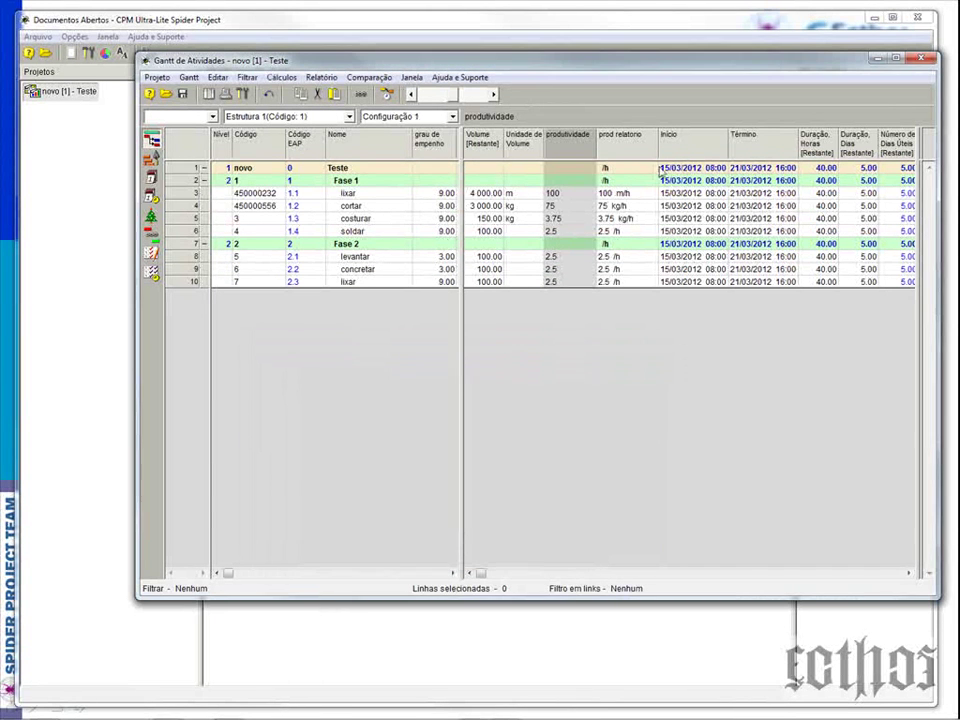
click(630, 193)
click(633, 220)
key(Up)
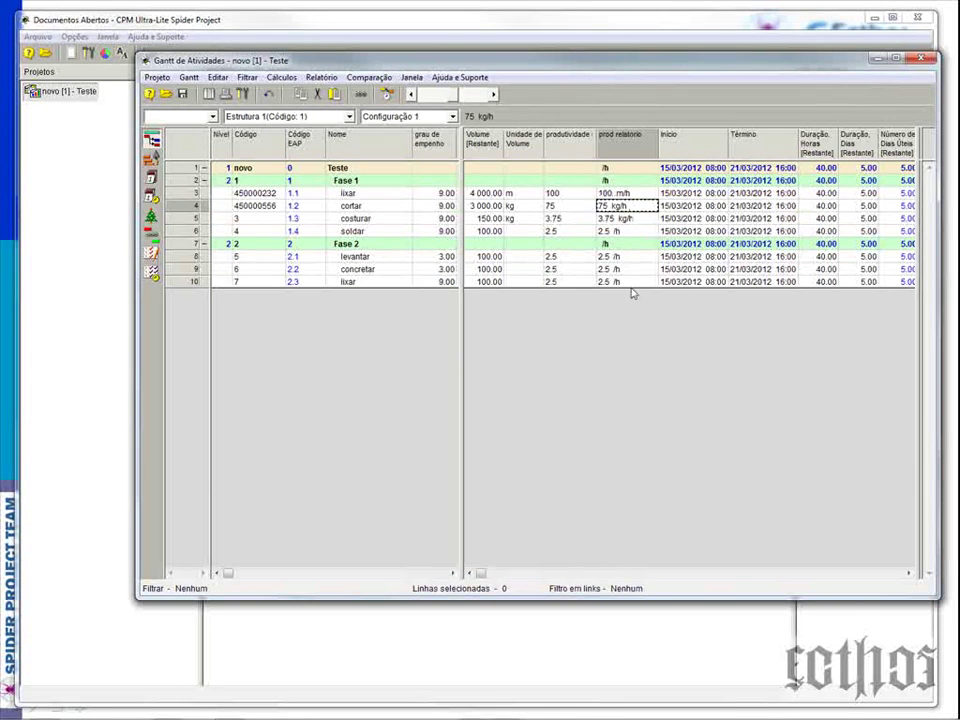
Set Volume [Restante] of Fase 1's cortar activity to 5000
click(477, 205)
text(5 )
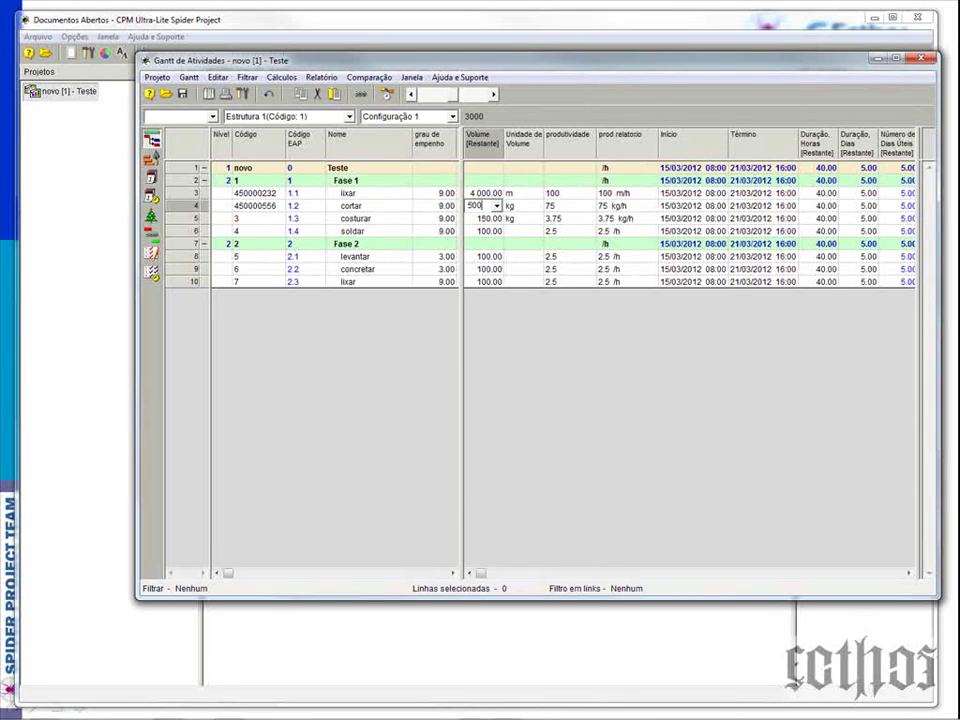
text(000)
Set Fase 2's levantar activity to a remaining volume of 200 with unit m2, and recalculate the schedule
click(485, 256)
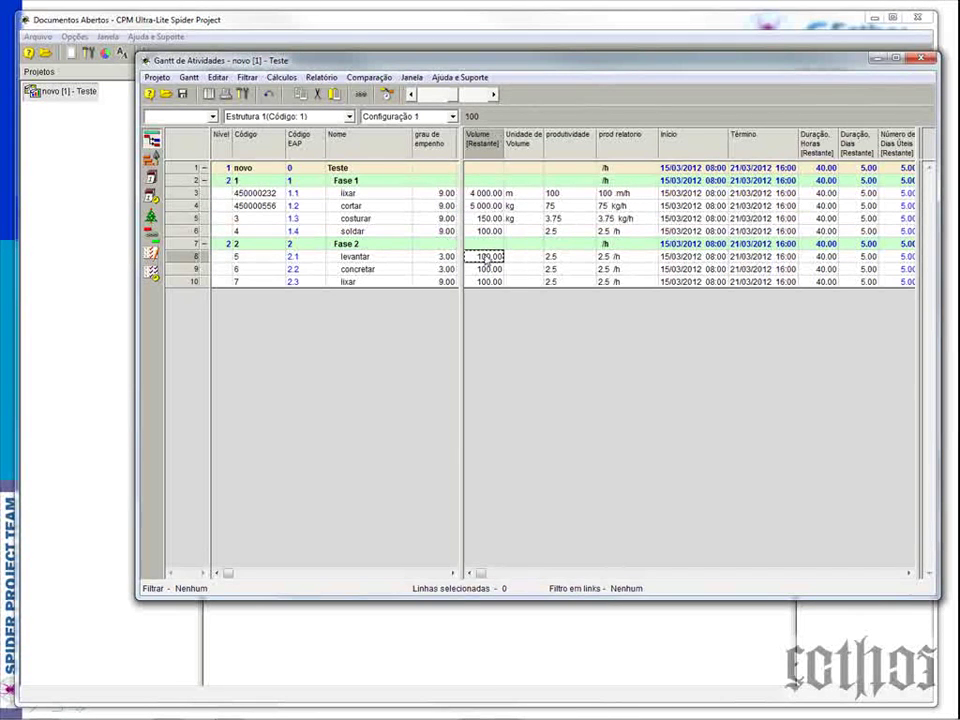
text(200)
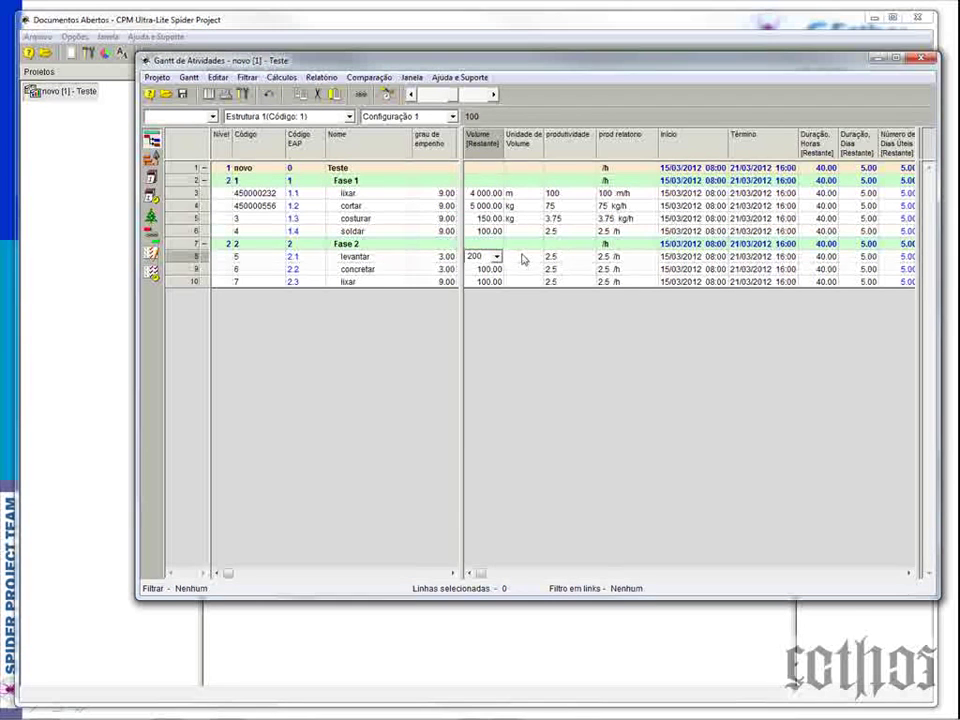
click(521, 259)
text(m)
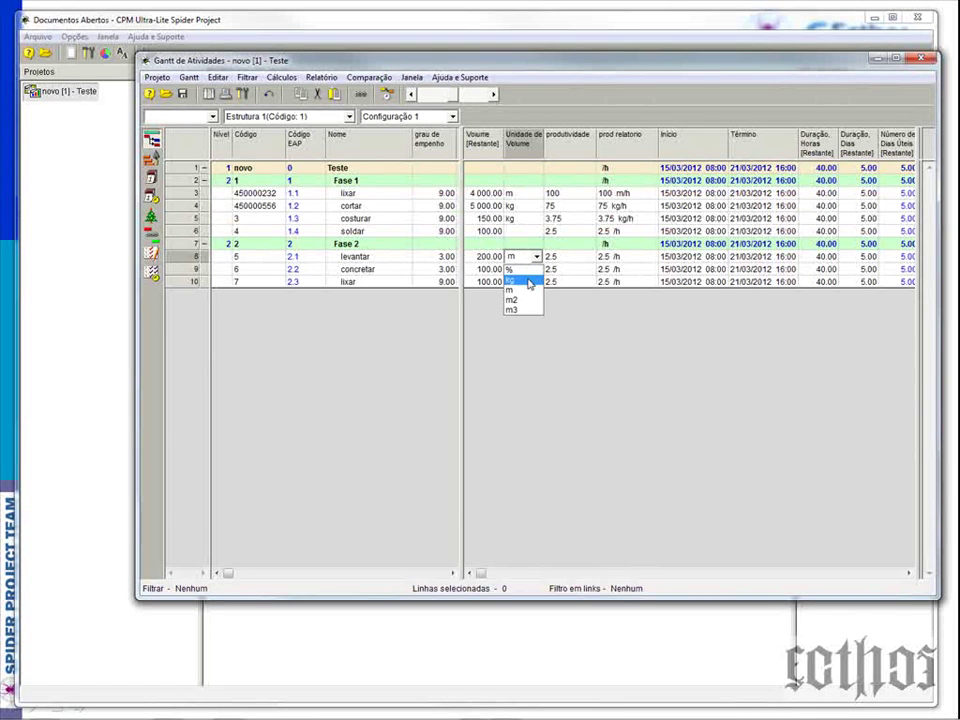
click(526, 300)
click(520, 218)
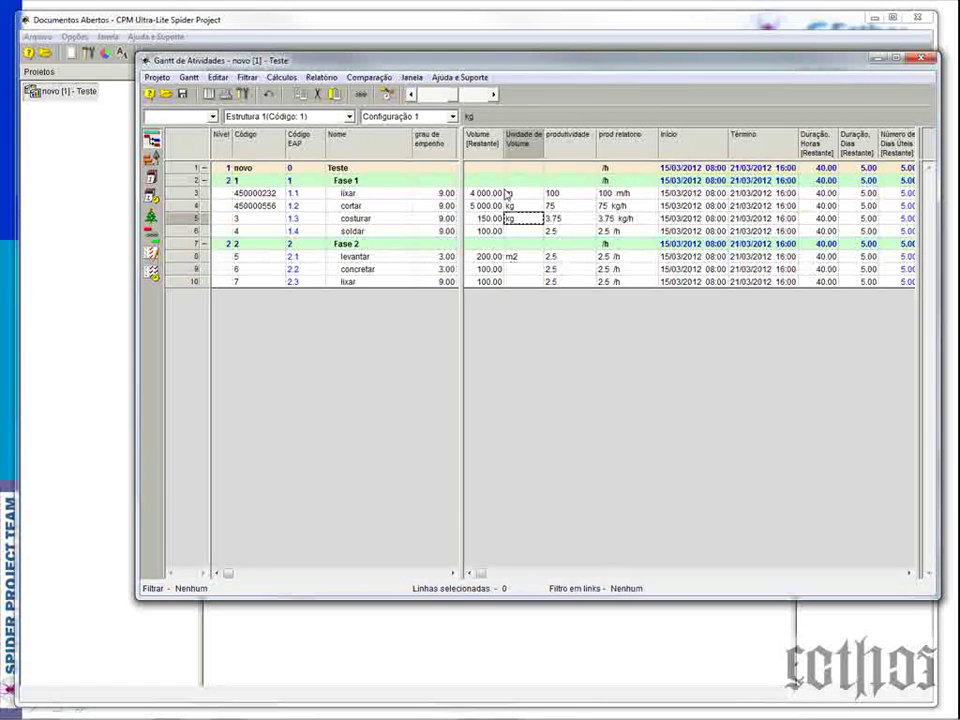
click(385, 93)
click(421, 323)
Review the calc prod - relatorio formula in the Gantt's formula list and close the list without executing it
click(214, 78)
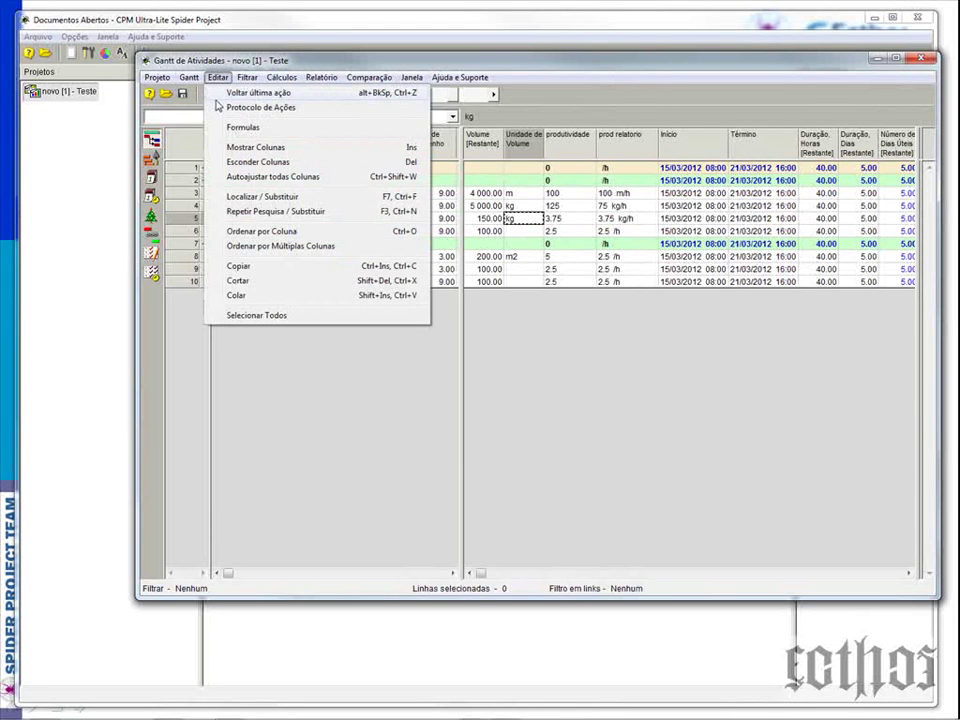
click(216, 126)
click(290, 388)
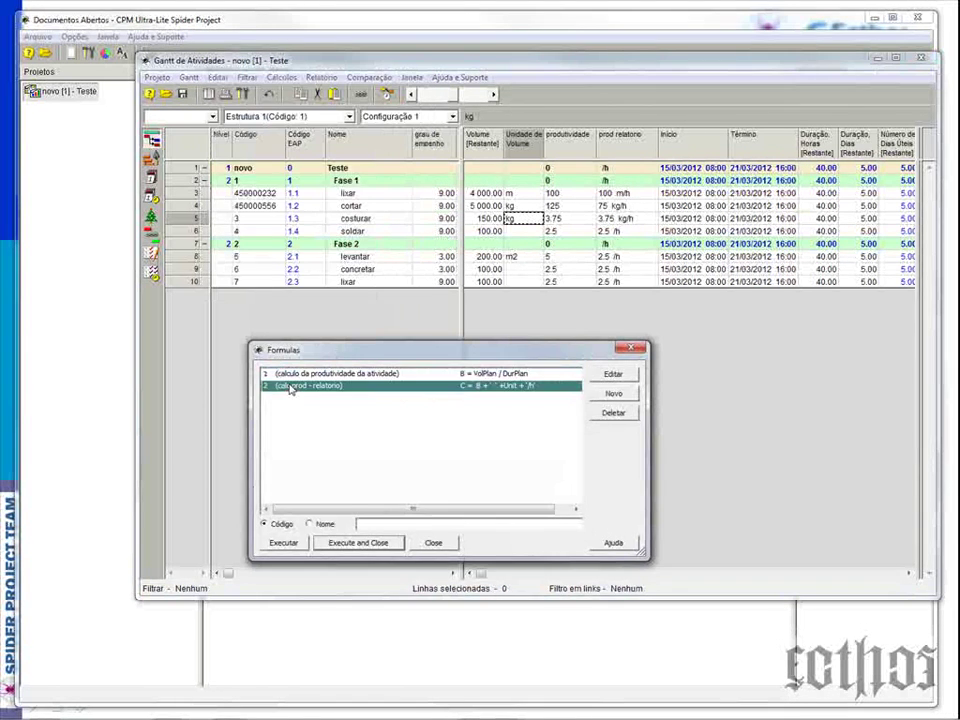
click(631, 348)
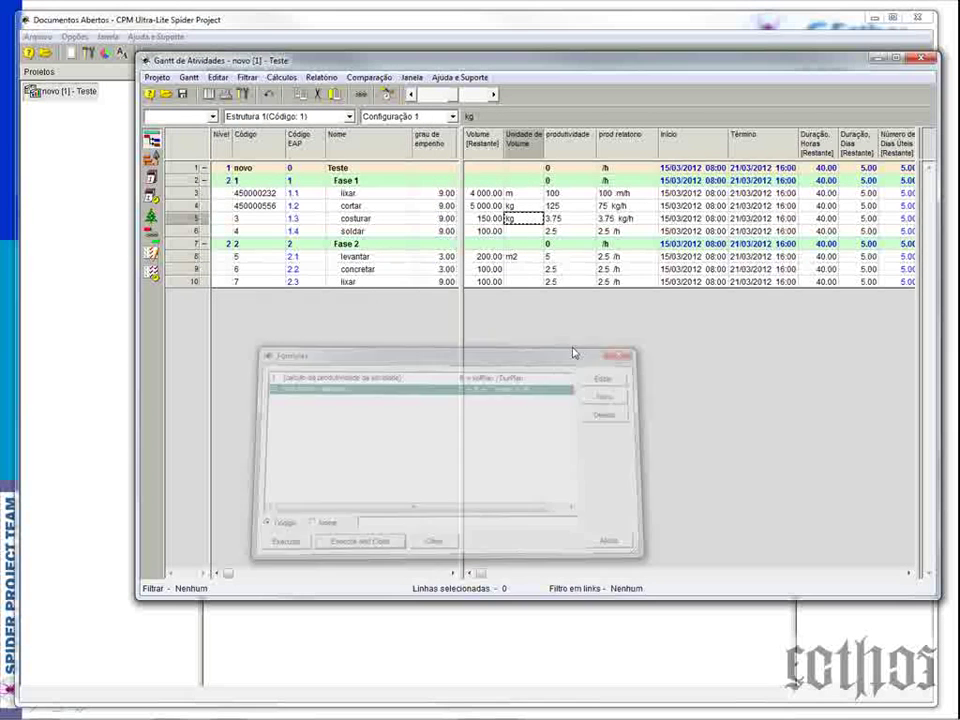
In the project's Formulas table, set both automatic execution options of calc prod - relatorio to Sim
click(209, 95)
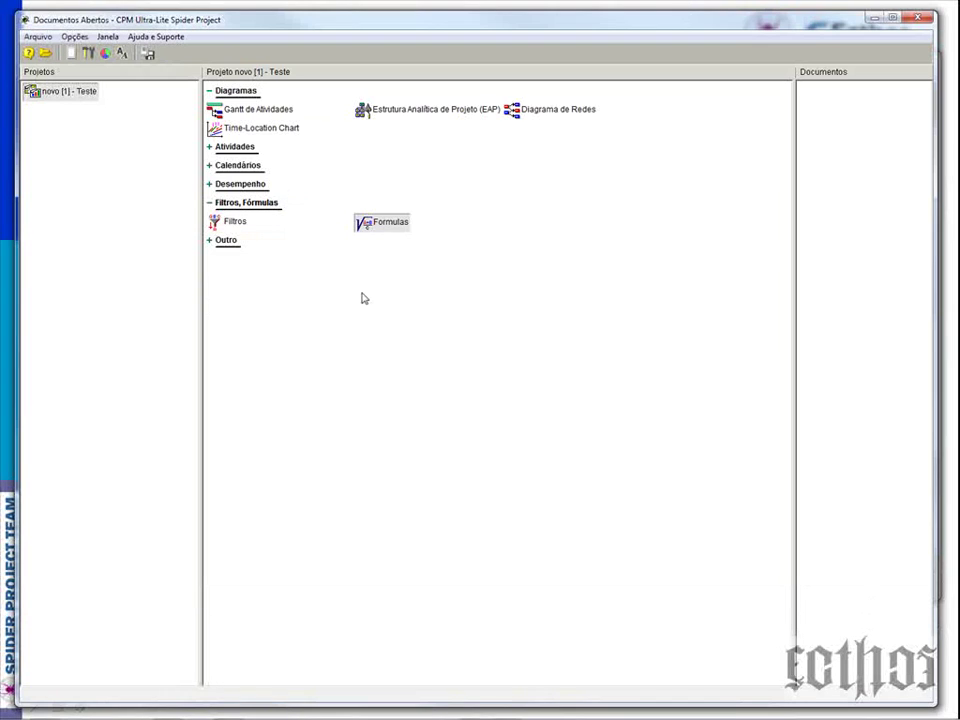
right_click(364, 226)
click(392, 231)
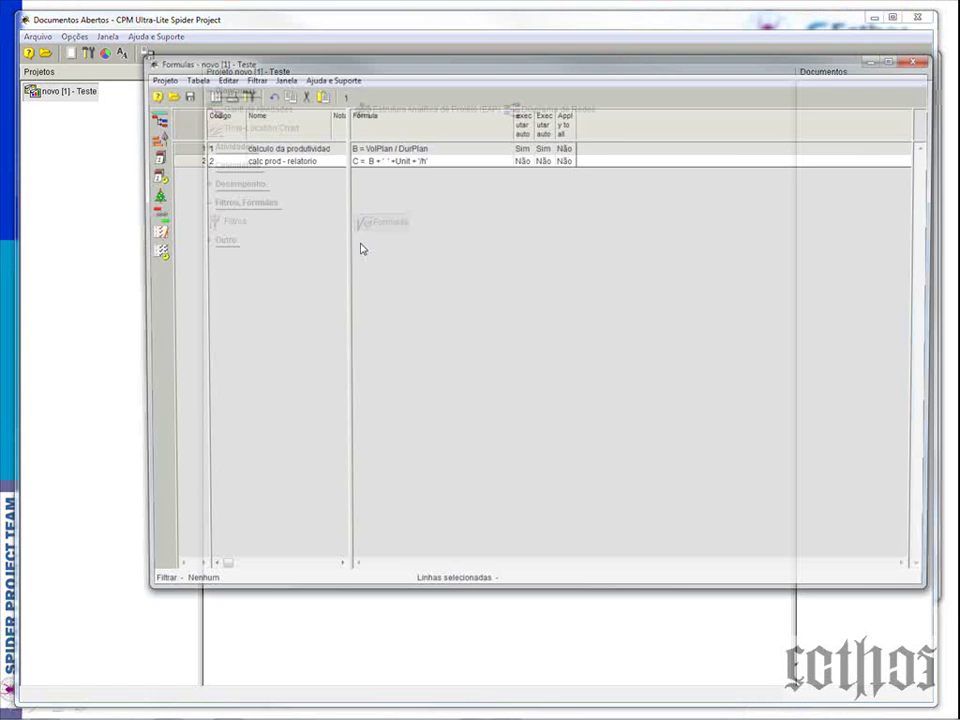
click(283, 164)
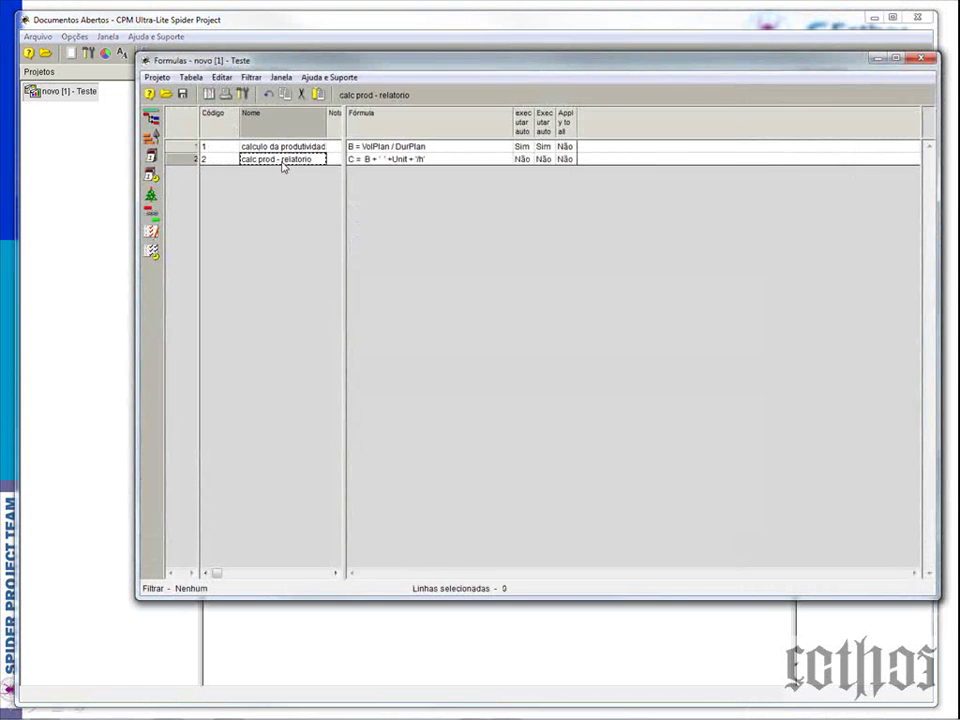
click(521, 159)
click(522, 159)
click(529, 184)
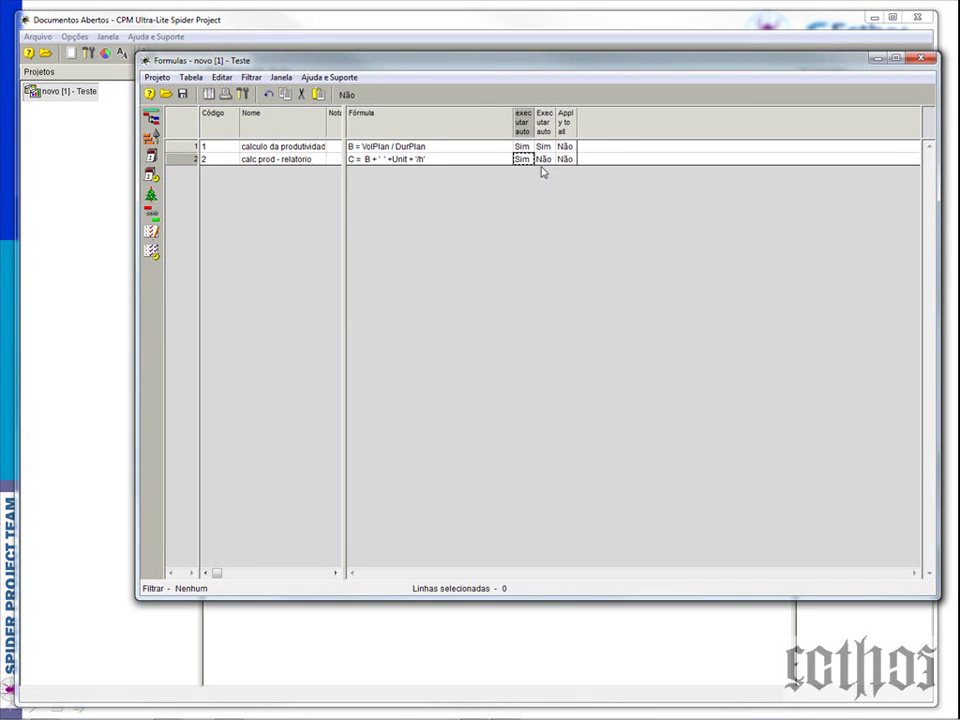
click(544, 159)
click(544, 159)
click(543, 183)
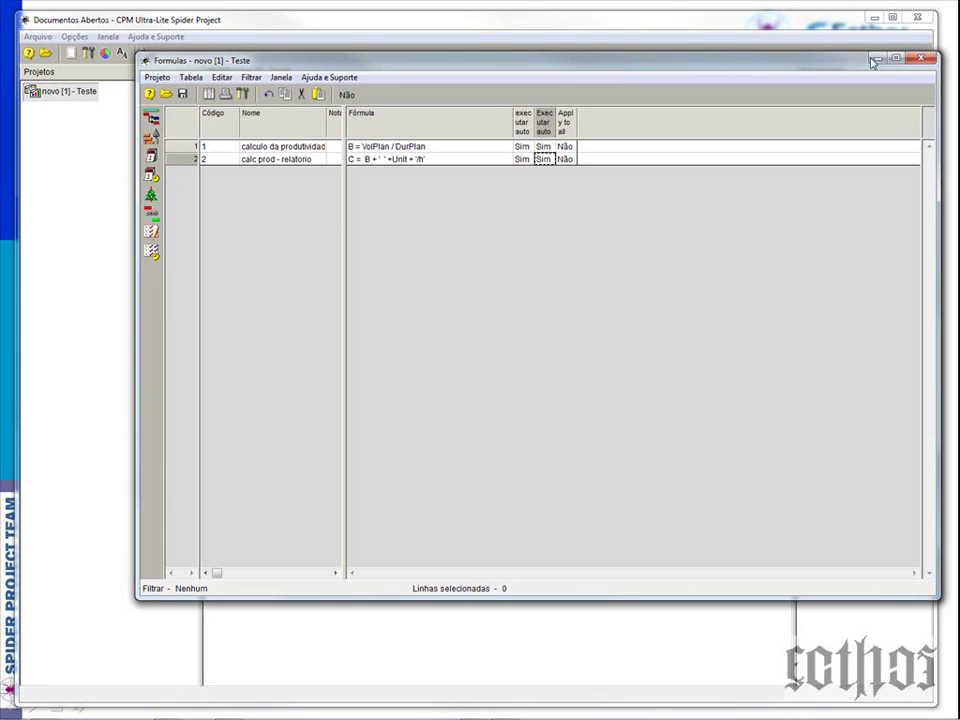
Close the Formulas table, reopen the activities Gantt and recalculate the schedule
click(920, 57)
double_click(265, 110)
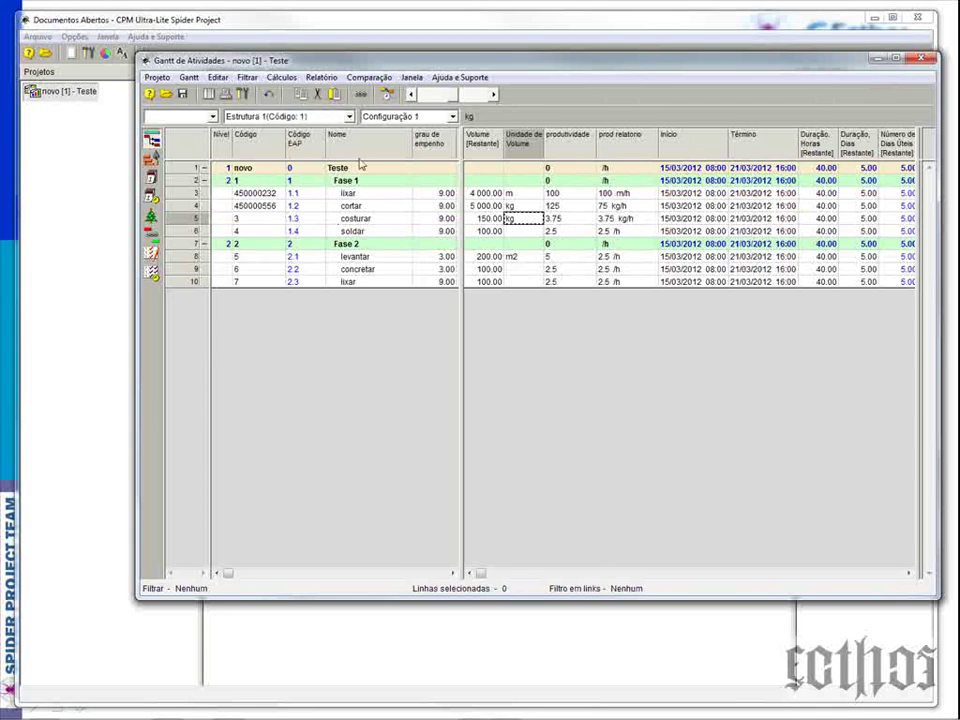
click(386, 93)
click(419, 328)
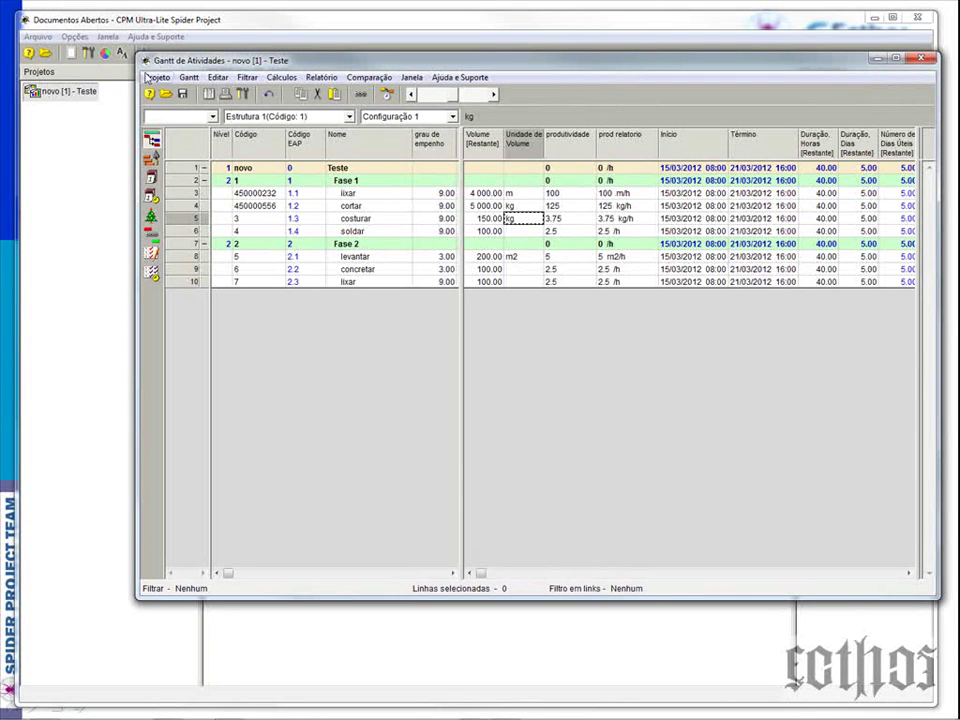
Shorten the activities Gantt window from its upper edge to uncover the project's document list behind it
drag(137, 55, 136, 75)
drag(377, 79, 328, 342)
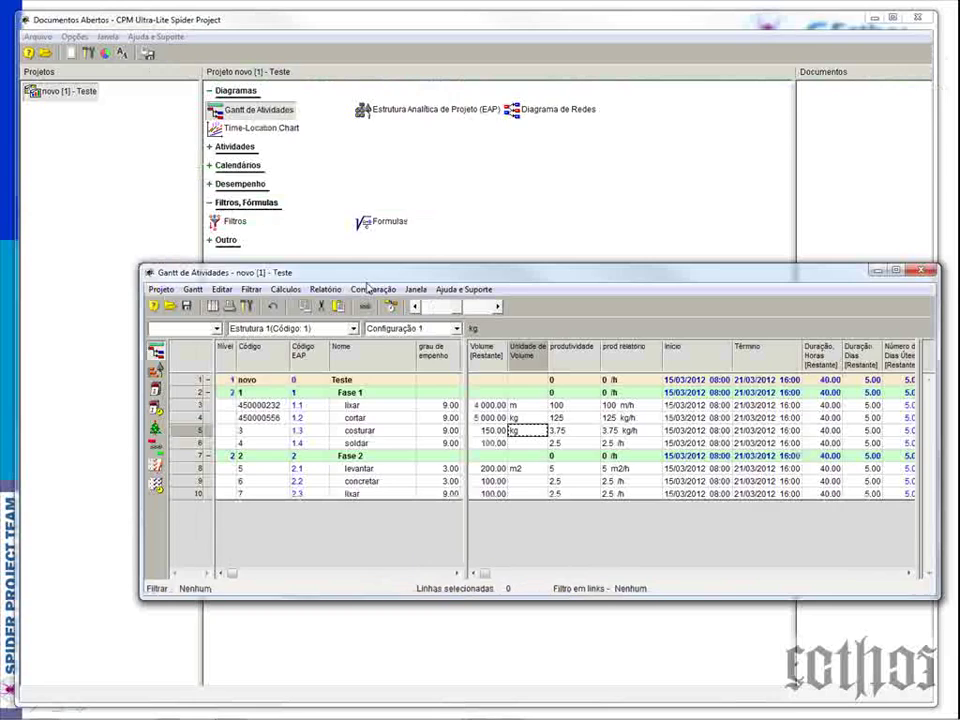